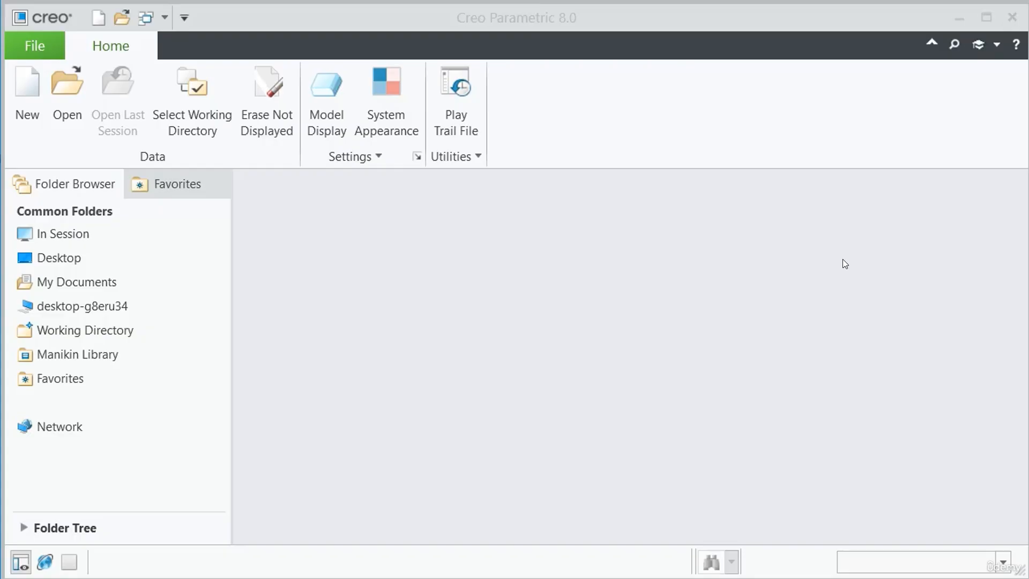
Step: Create a new solid part with the default file name and the default template
click(24, 106)
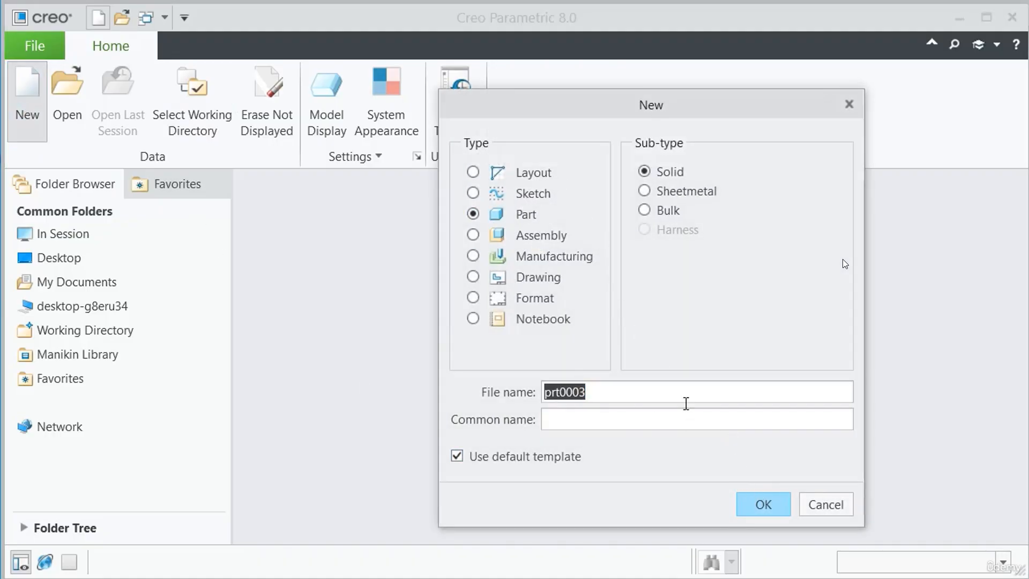
click(773, 506)
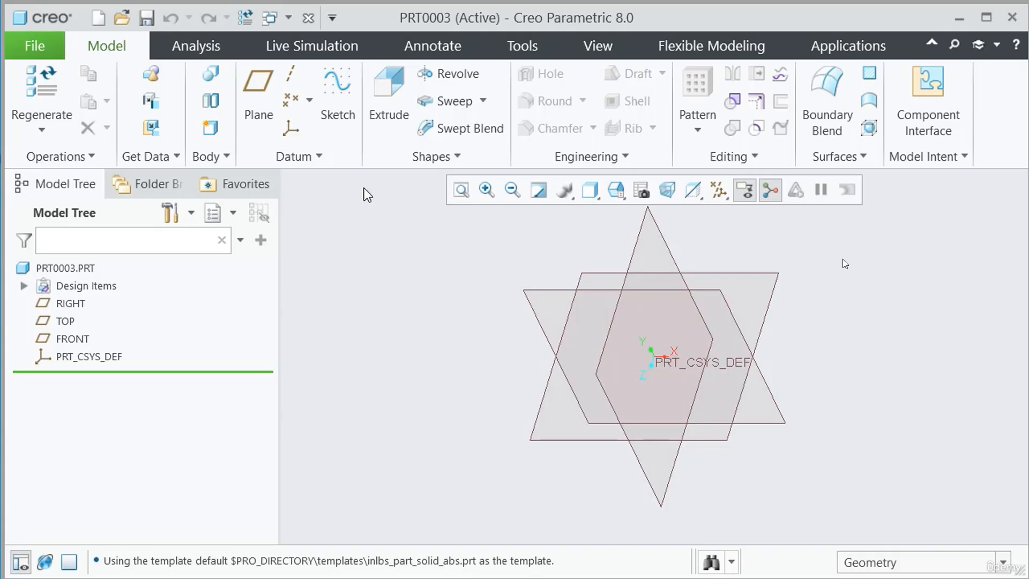
Step: Start a sketch on the TOP datum plane with the RIGHT plane as reference, and orient it to 2D view
click(340, 94)
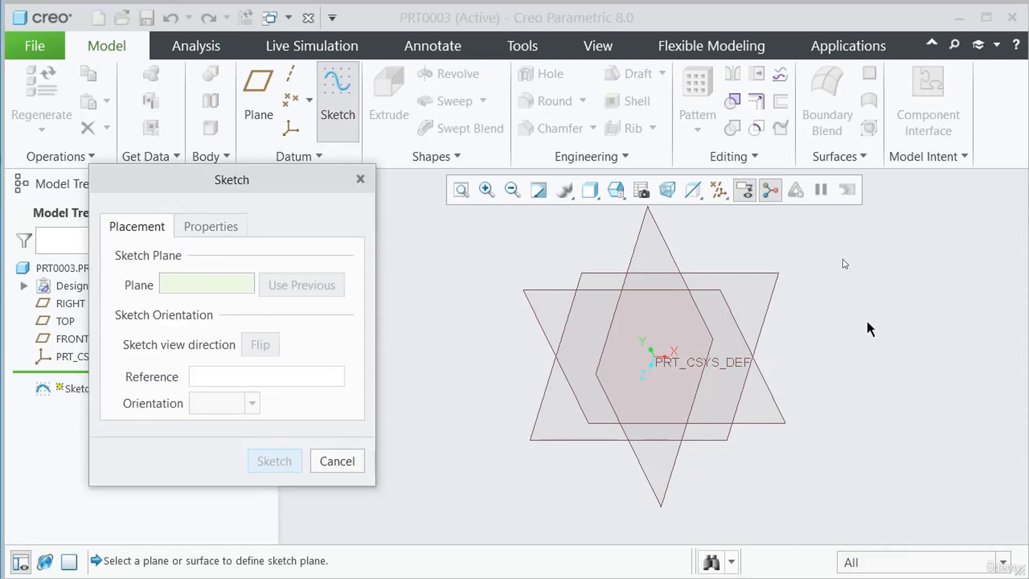
click(775, 277)
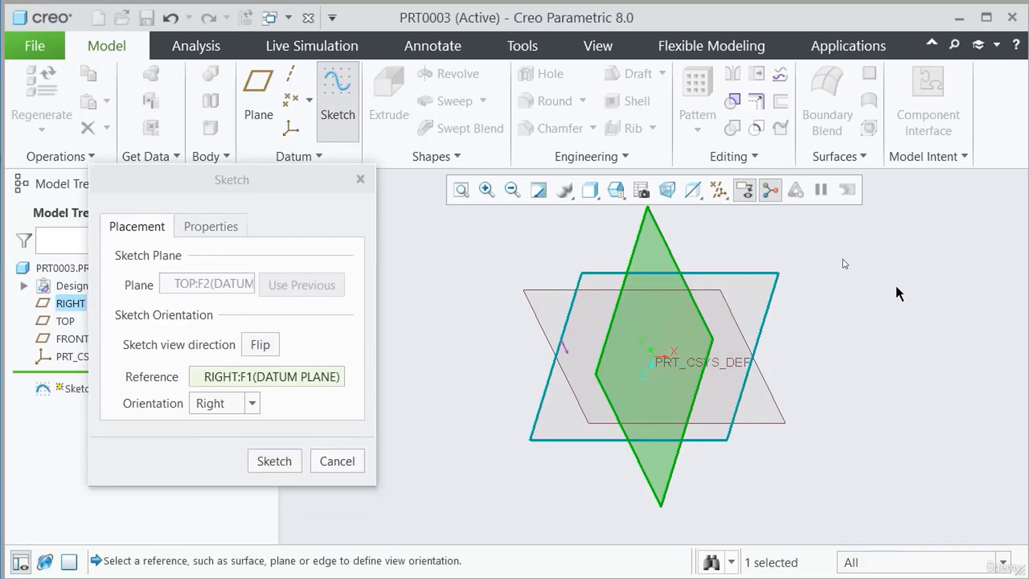
click(266, 464)
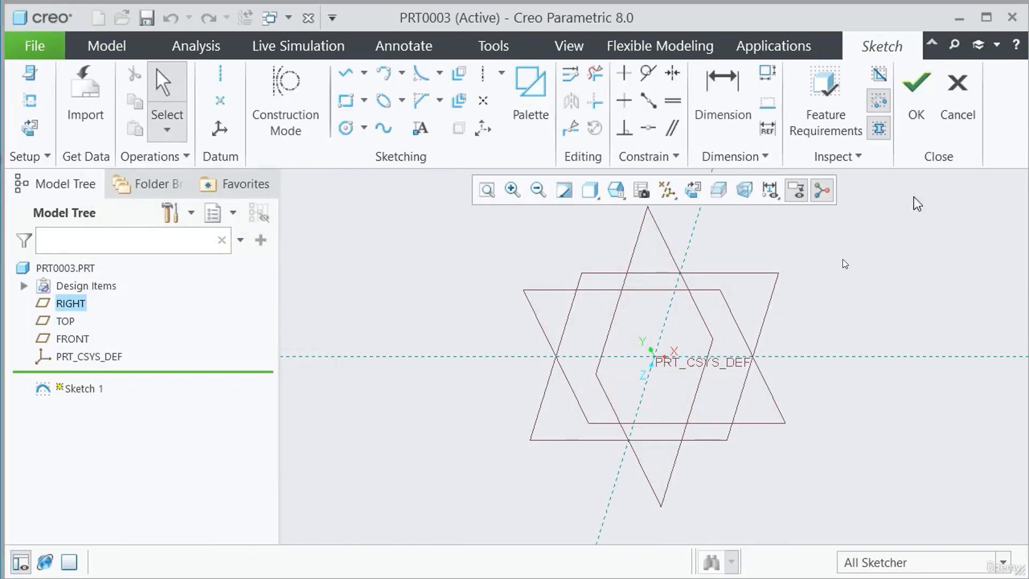
click(692, 192)
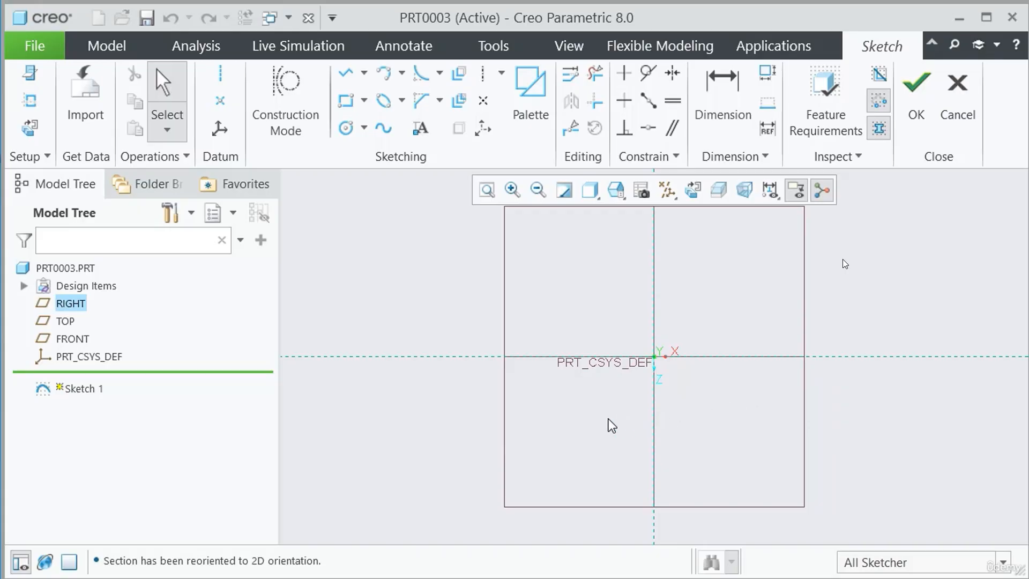
Step: Draw an open chain of four slanted lines beside the vertical reference, its lower-left corner about 368 away from that reference
scroll(612, 419, up, 1)
scroll(689, 374, down, 2)
scroll(678, 375, up, 2)
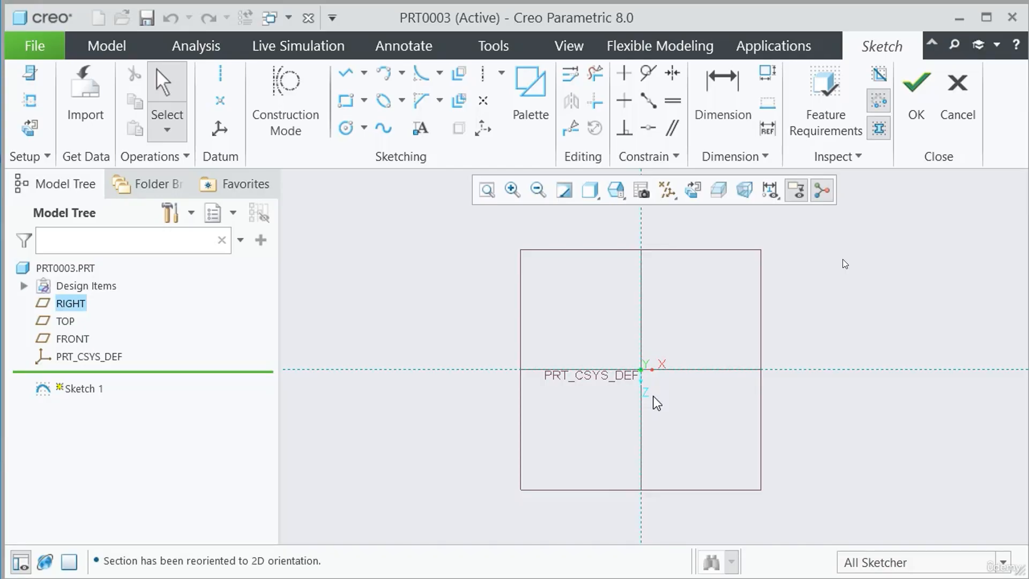
click(342, 75)
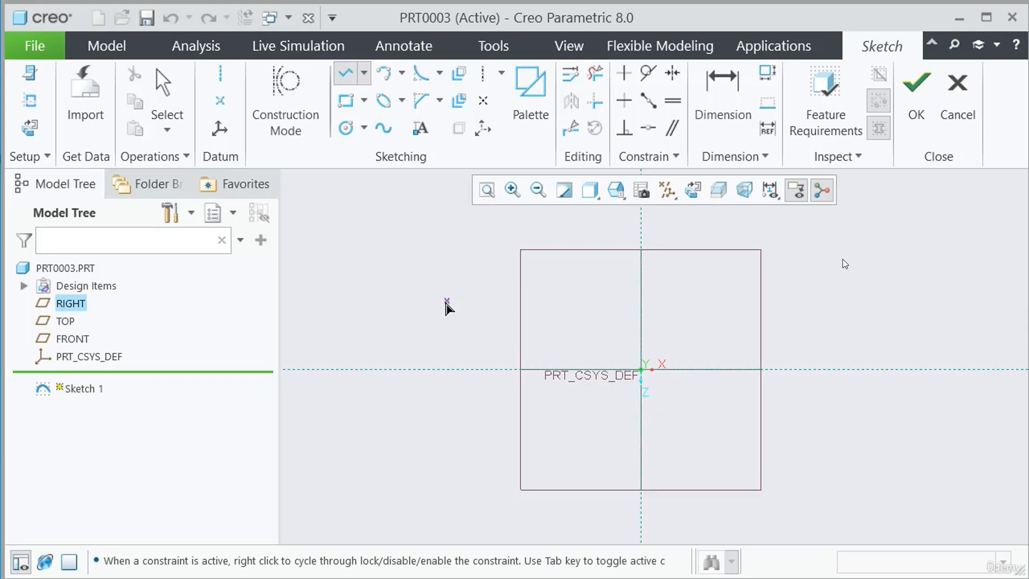
click(446, 302)
click(467, 488)
click(601, 449)
middle_click(601, 449)
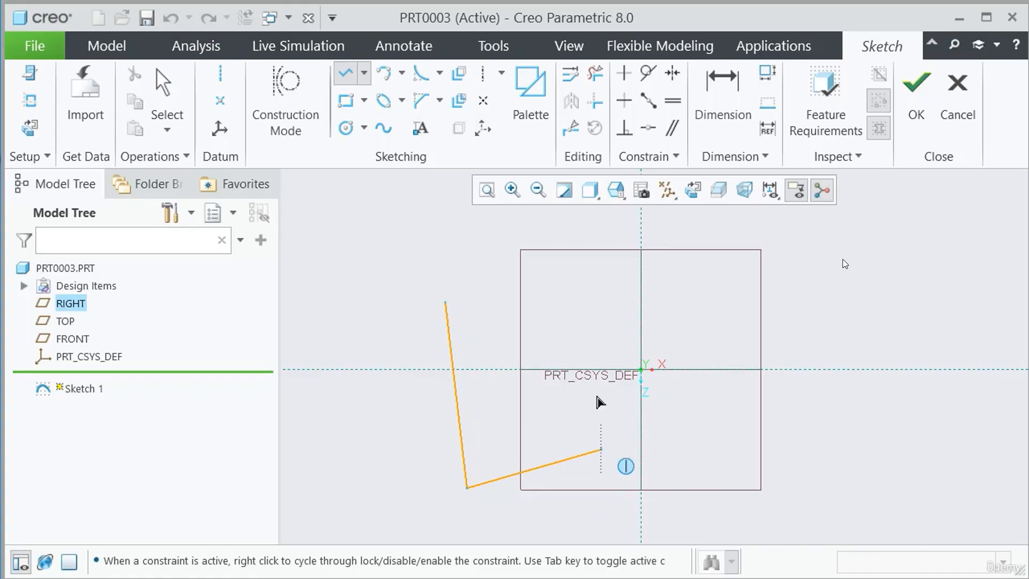
click(620, 271)
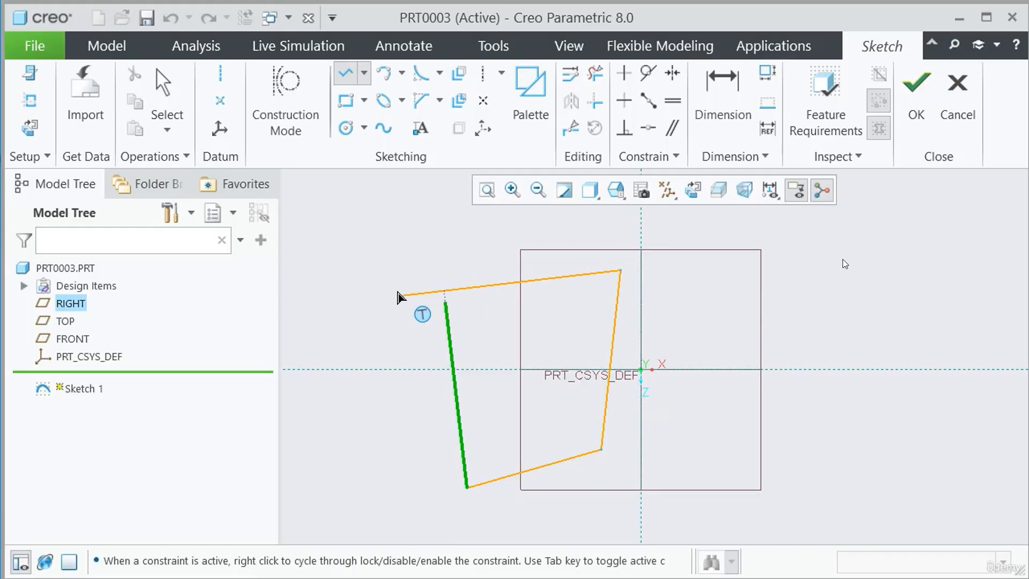
click(367, 231)
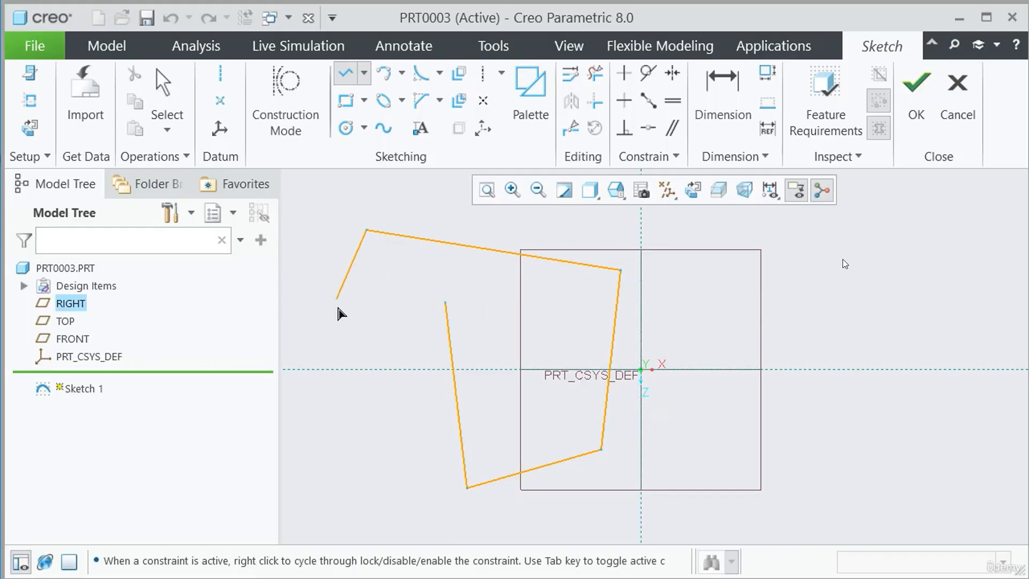
middle_click(344, 319)
middle_click(345, 317)
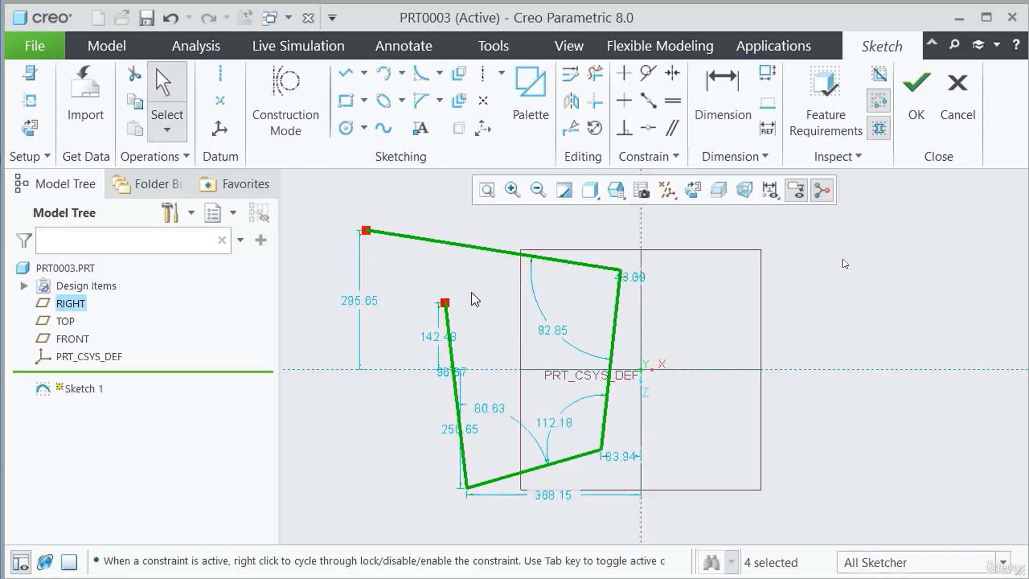
Step: Close the line chain by making its two open upper-left endpoints coincident
shift+middle_drag(455, 298, 516, 261)
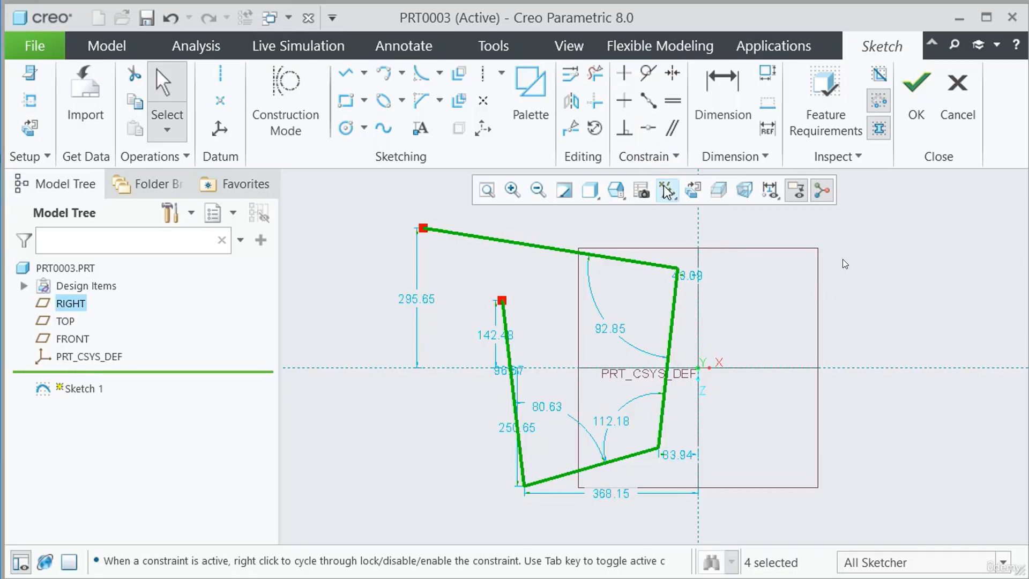
click(648, 130)
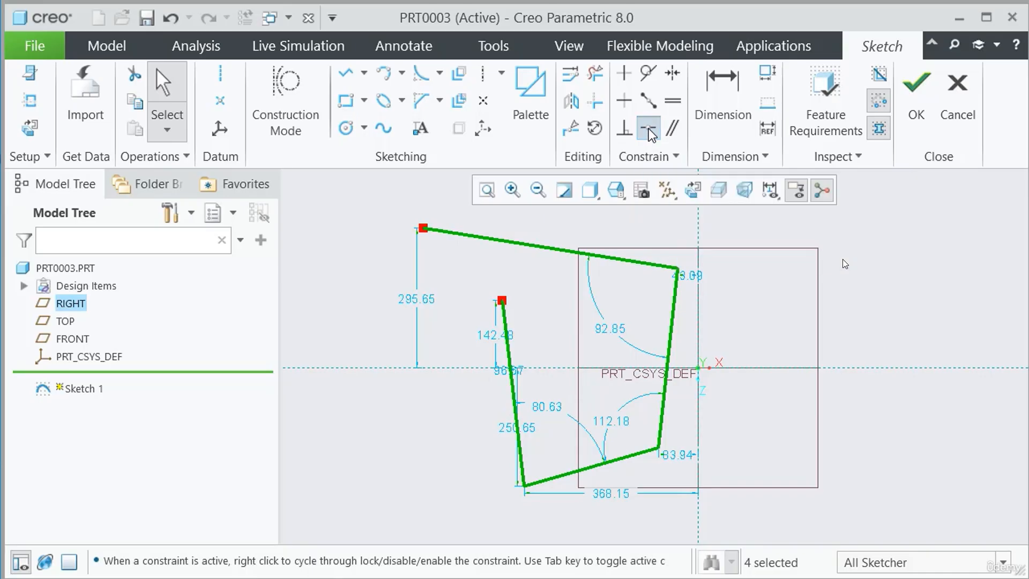
click(424, 230)
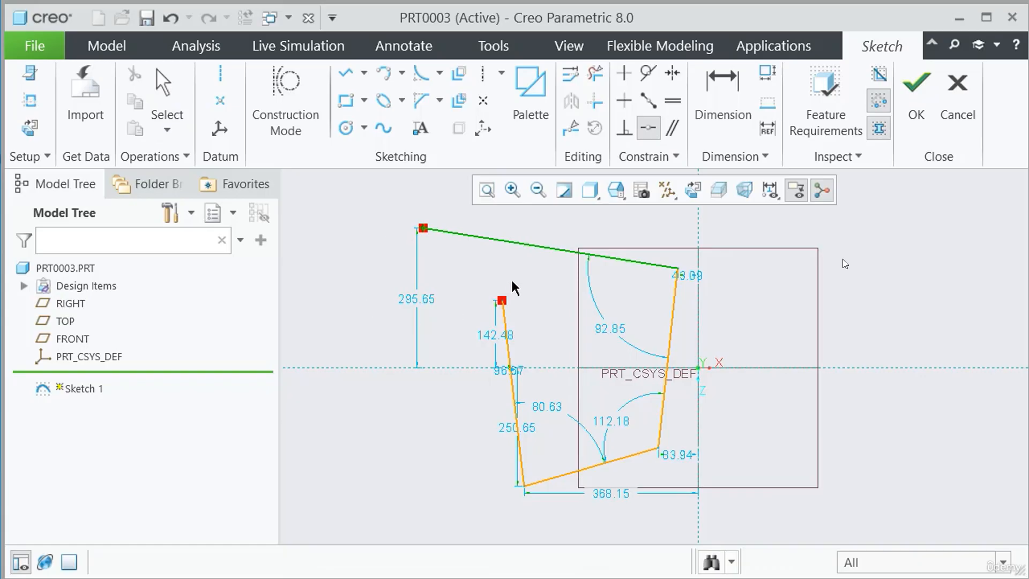
click(503, 299)
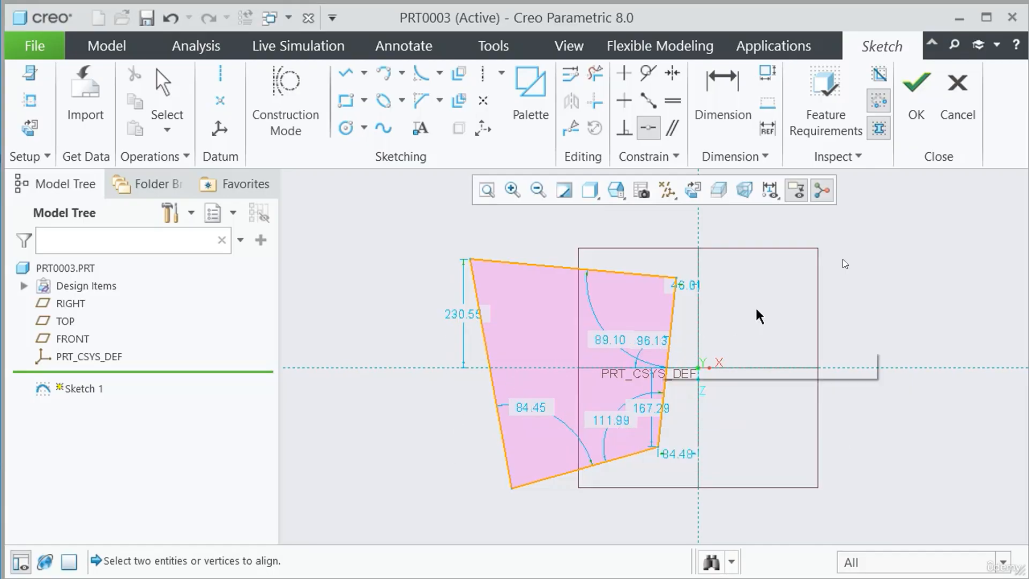
Step: Constrain the profile's left line to be vertical and its bottom line to be horizontal
scroll(778, 270, down, 2)
scroll(846, 266, up, 4)
scroll(746, 311, down, 3)
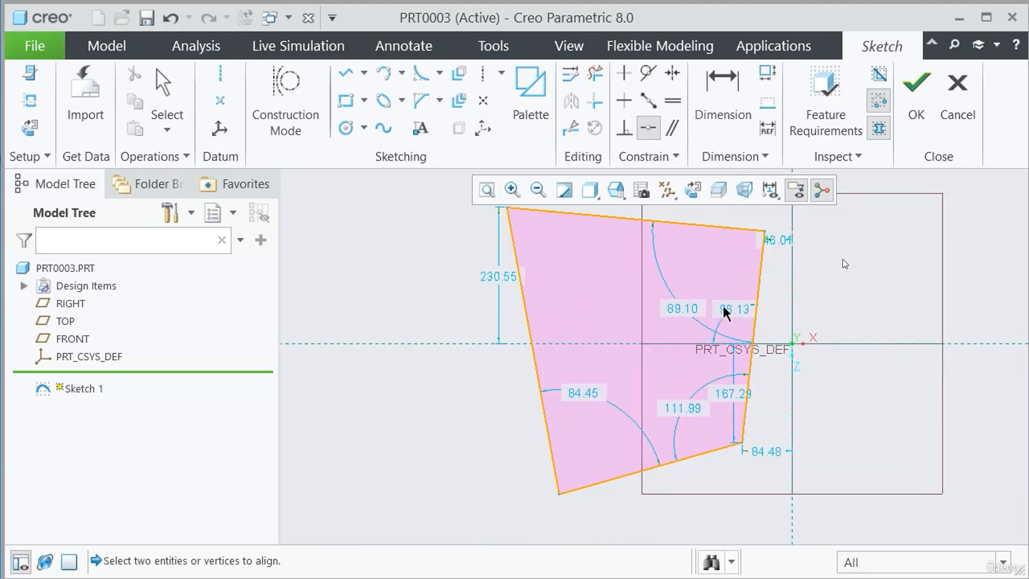
scroll(420, 417, up, 1)
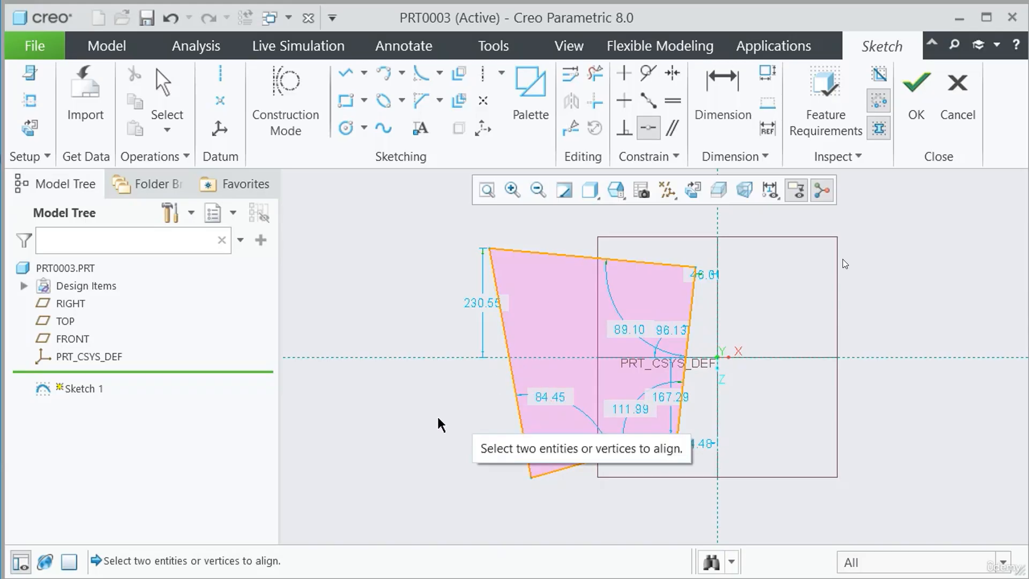
click(625, 74)
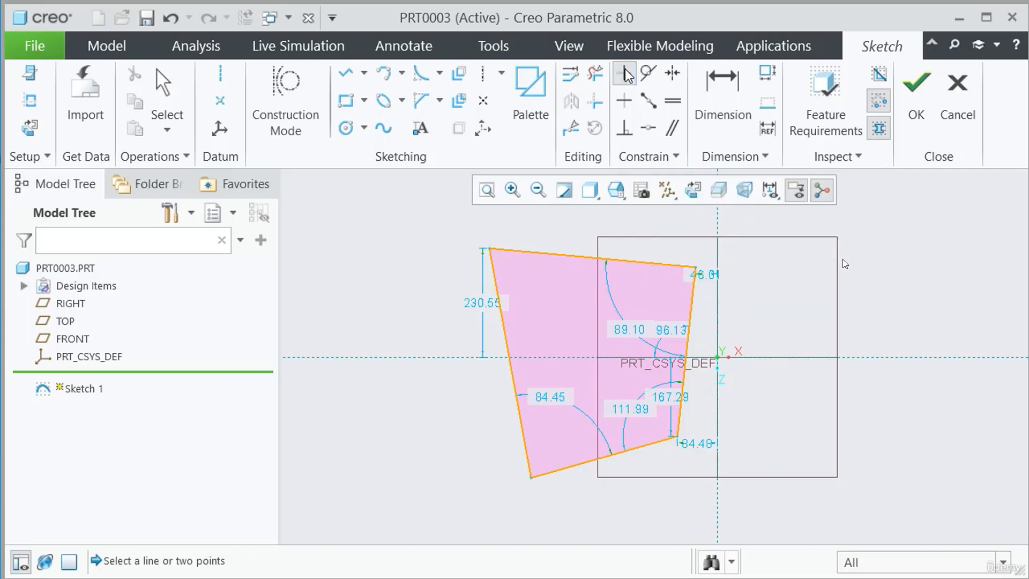
click(516, 412)
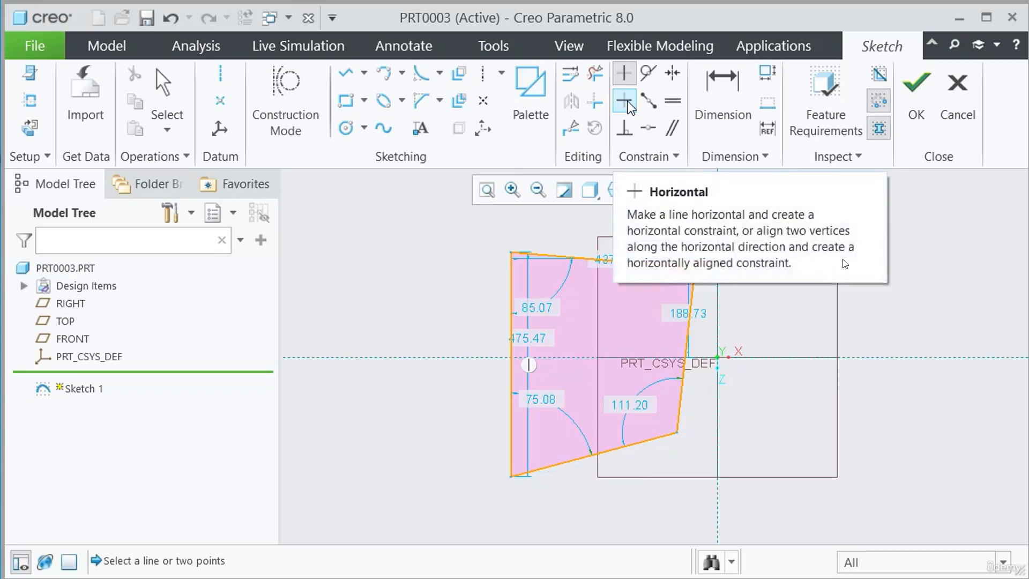
click(610, 449)
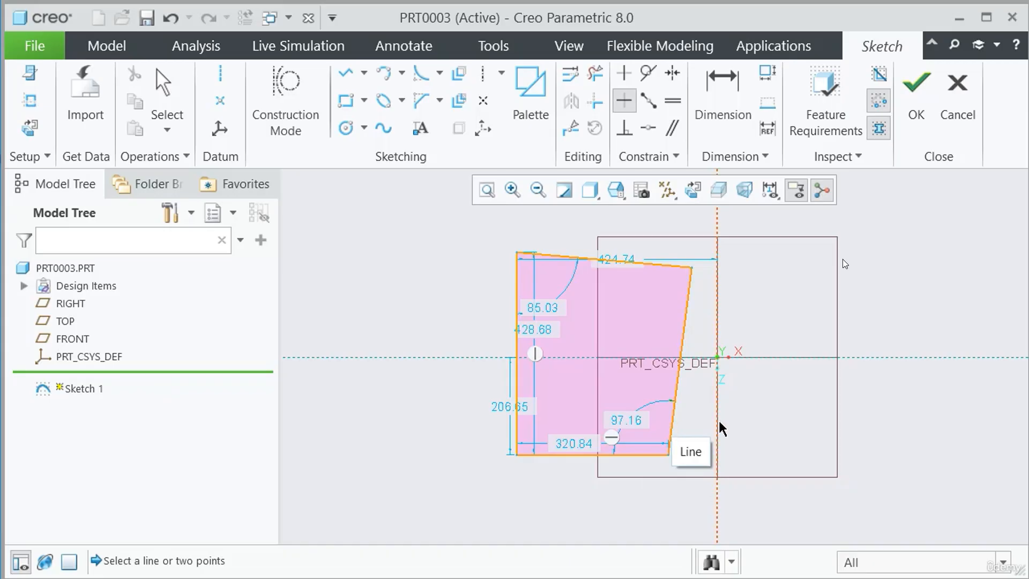
Step: Make the profile's right line perpendicular to its bottom line
click(624, 131)
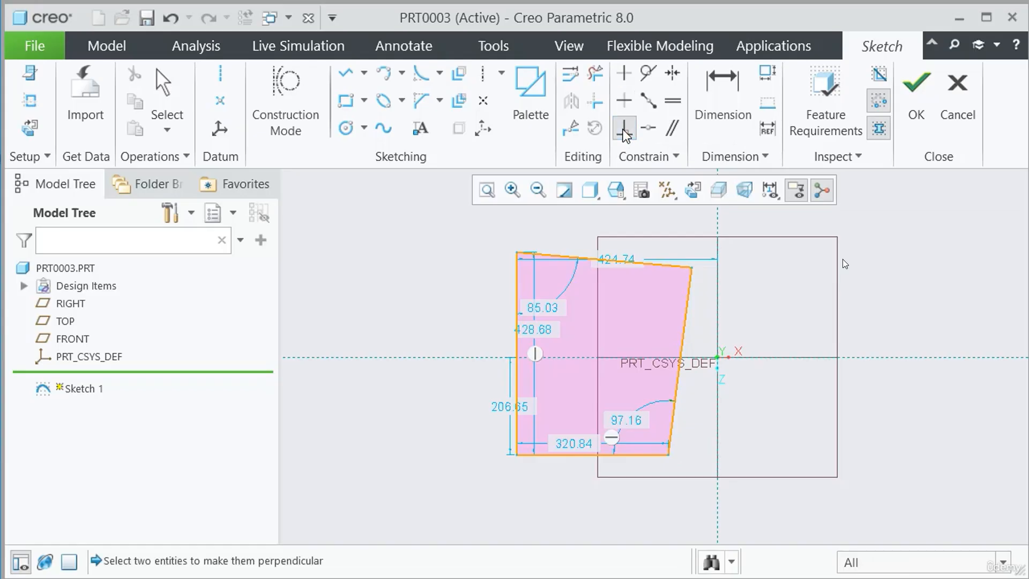
click(631, 455)
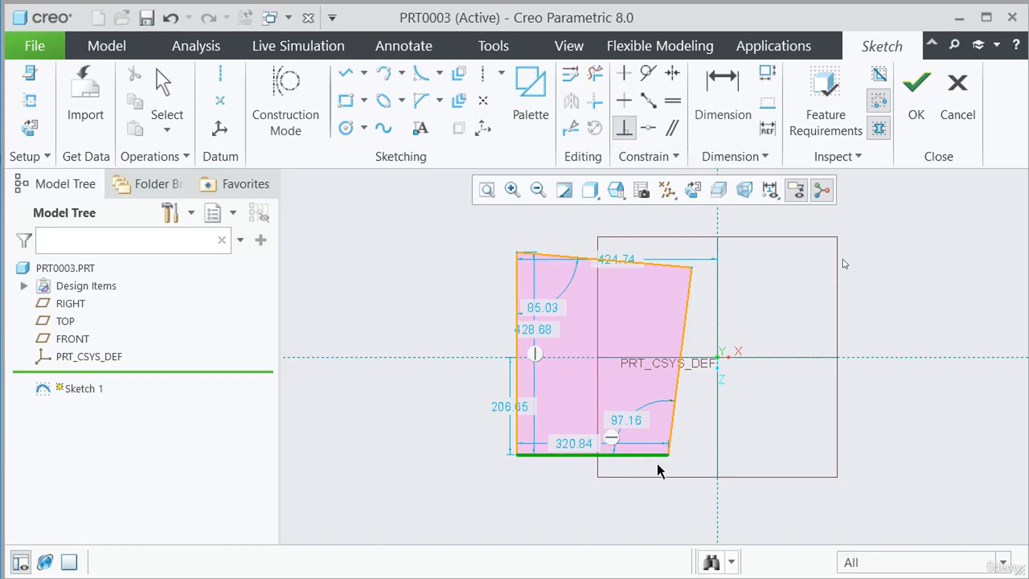
click(677, 384)
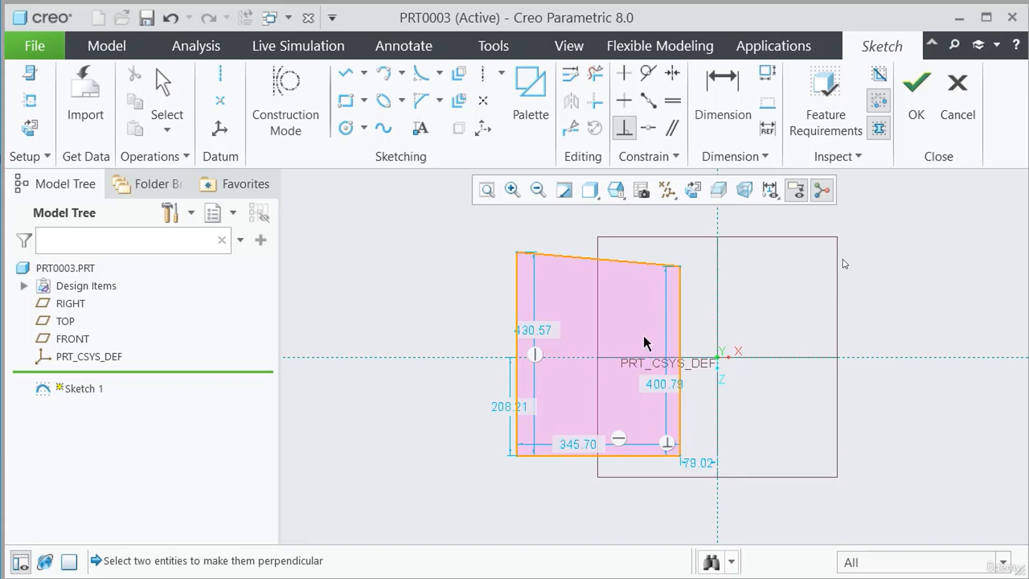
Step: Make the profile's top line parallel to its bottom line and finish constraining
click(673, 131)
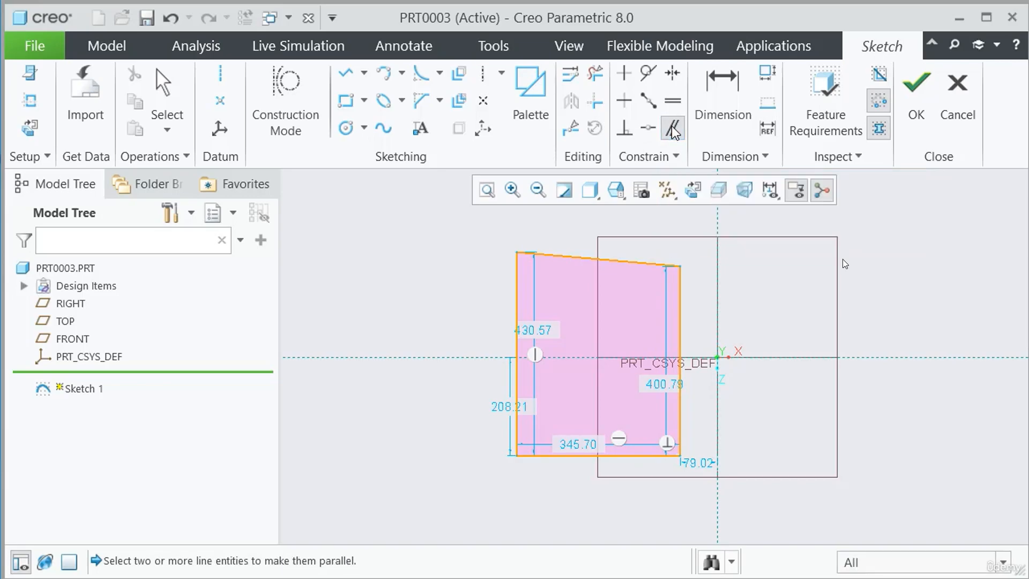
click(578, 259)
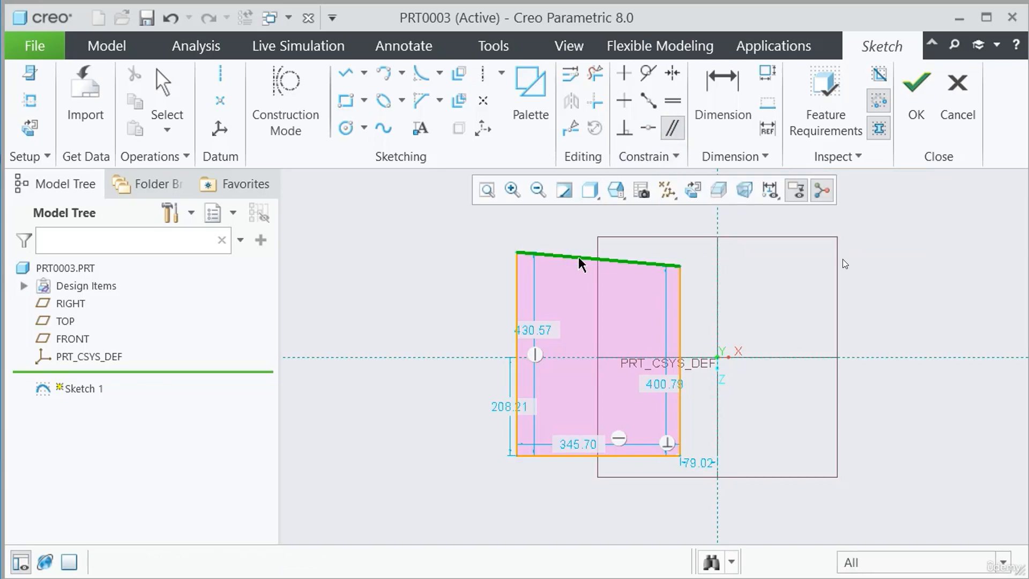
click(623, 455)
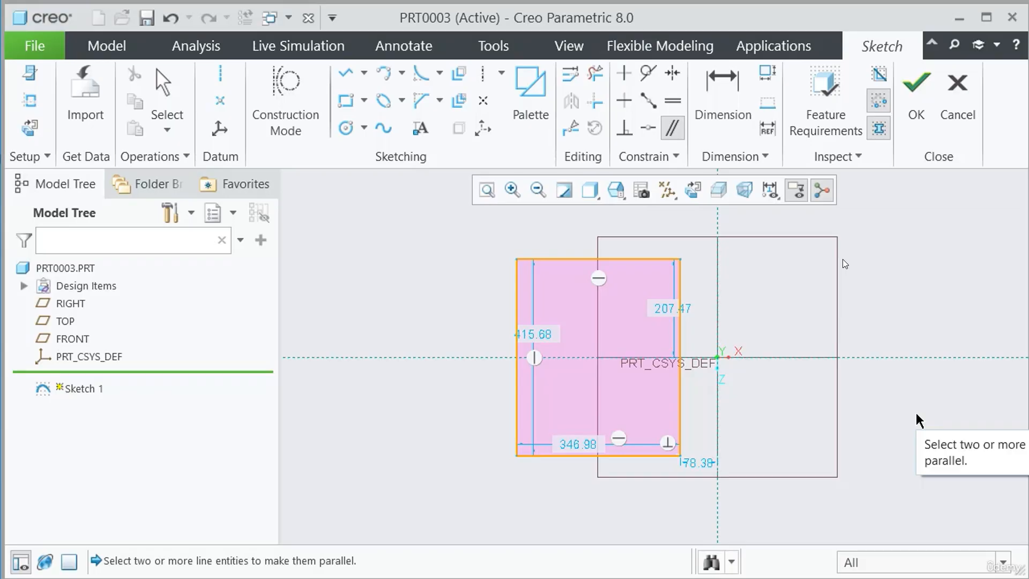
middle_click(894, 265)
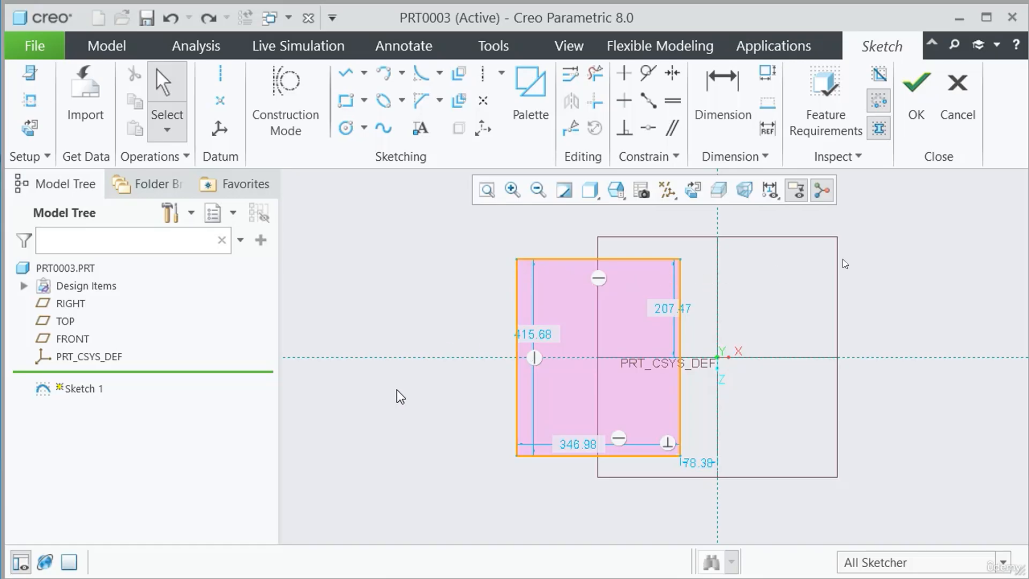
Step: Move the rectangle's height, width and two position dimensions outside the shaded profile
drag(542, 336, 461, 339)
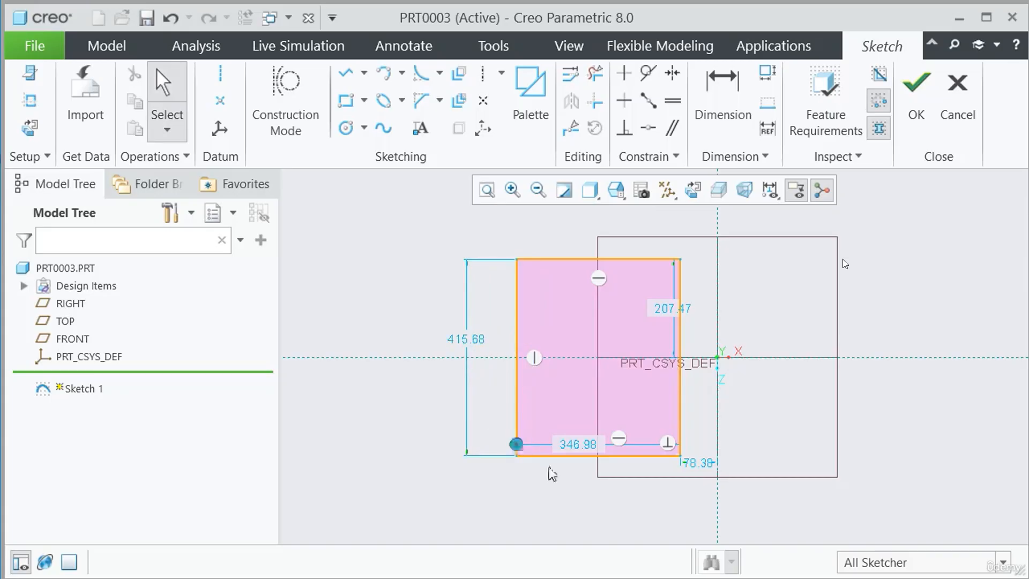
drag(591, 445, 571, 502)
drag(705, 473, 782, 412)
drag(666, 306, 761, 300)
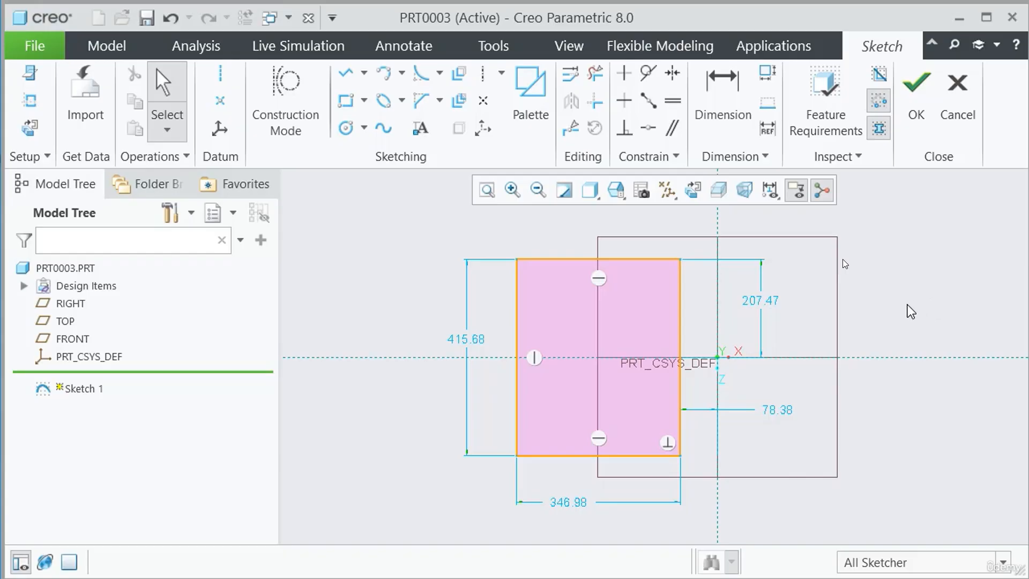
Step: Set the rectangle's width to 100 and place its dimension just below the bottom line
double_click(567, 503)
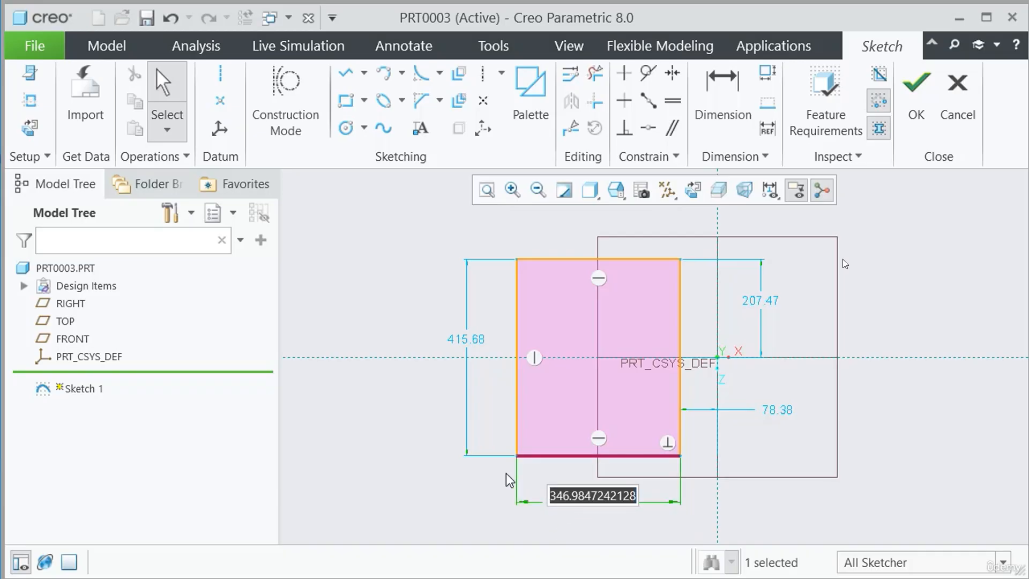
text(100)
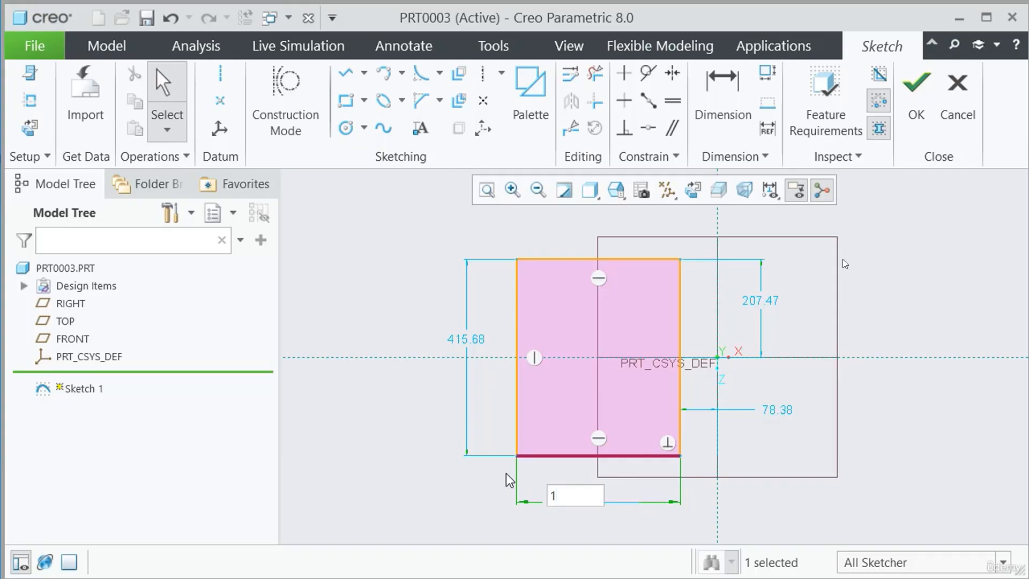
key(Return)
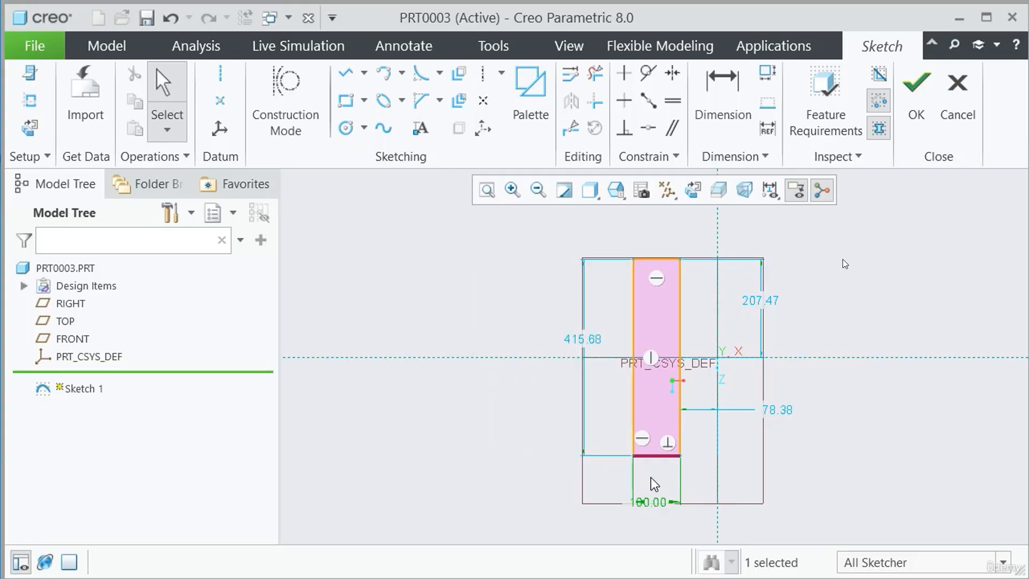
scroll(651, 477, up, 1)
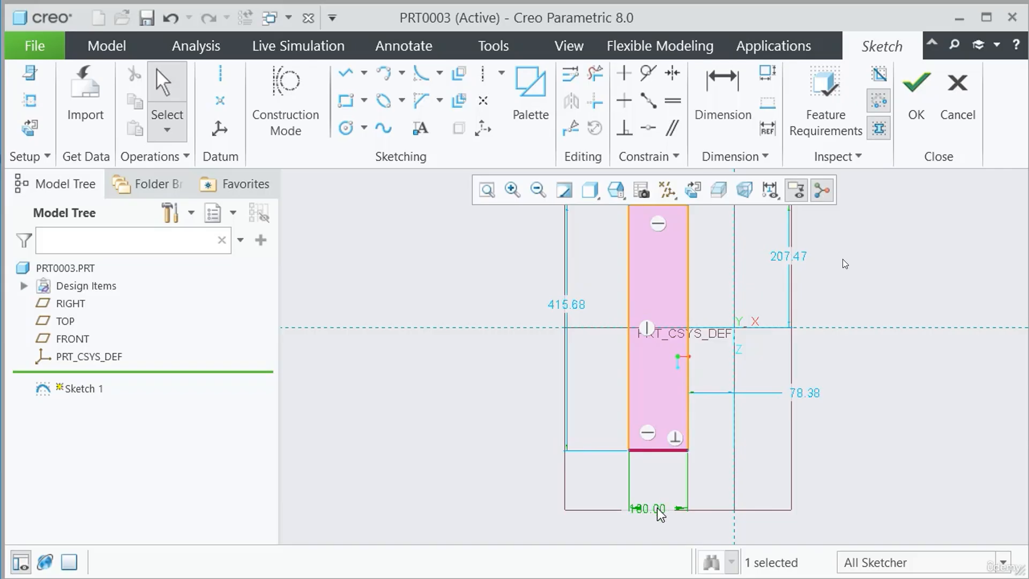
drag(658, 509, 665, 490)
scroll(549, 485, down, 1)
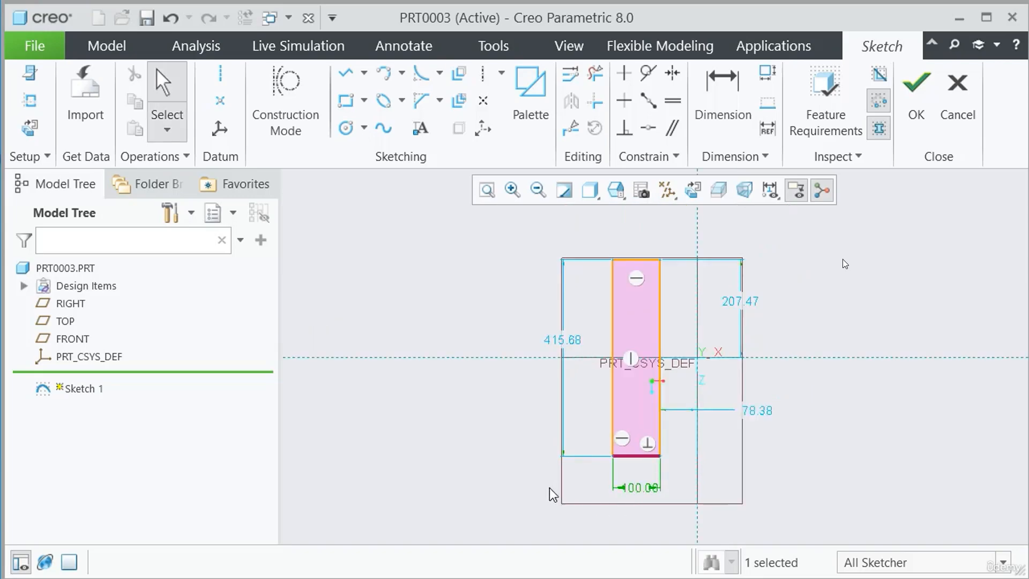
Step: Set the rectangle's height to 50 and place its height and width dimensions close to the profile
scroll(595, 370, up, 1)
double_click(559, 337)
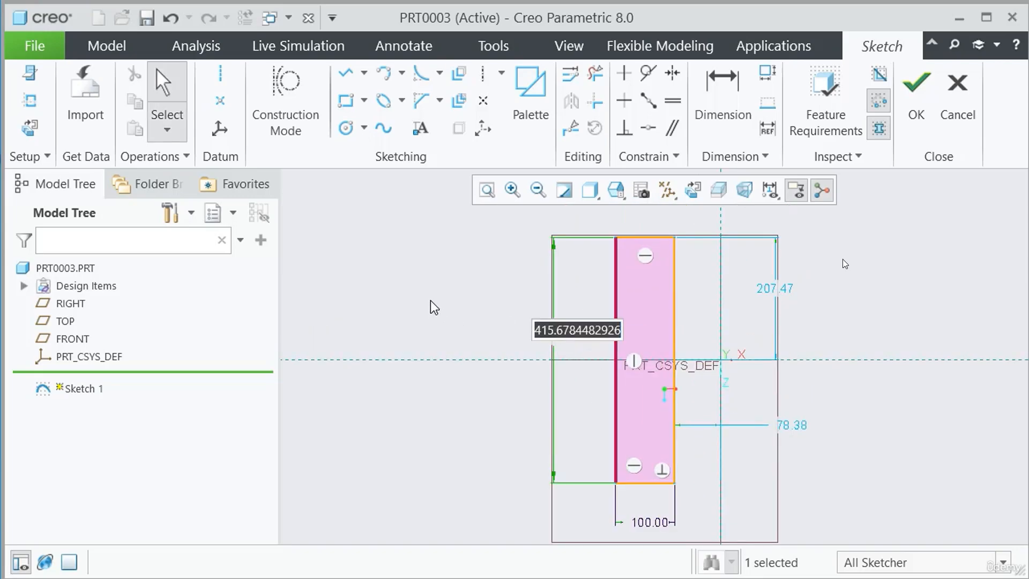
text(50)
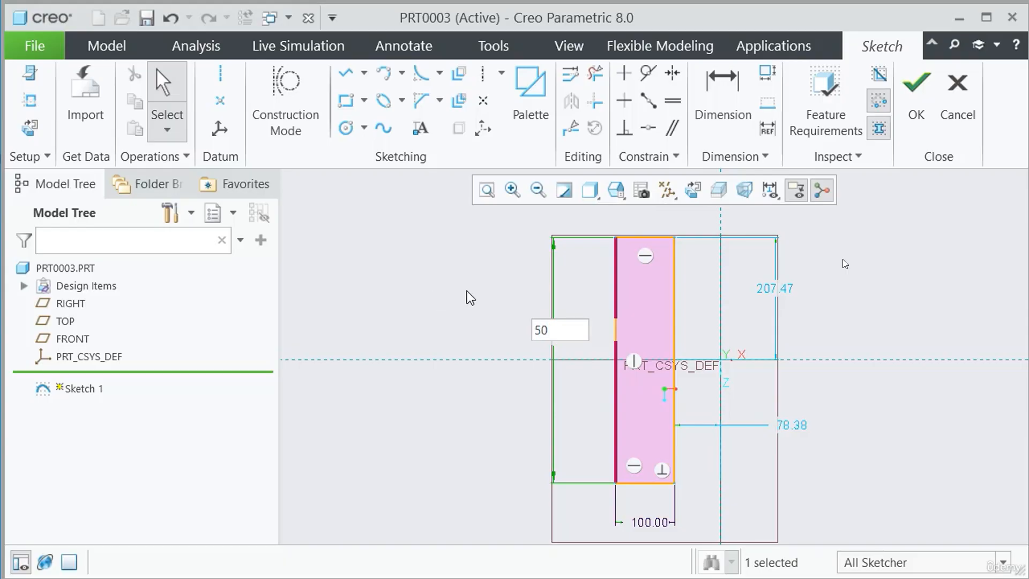
key(Return)
scroll(749, 302, up, 5)
scroll(749, 303, down, 1)
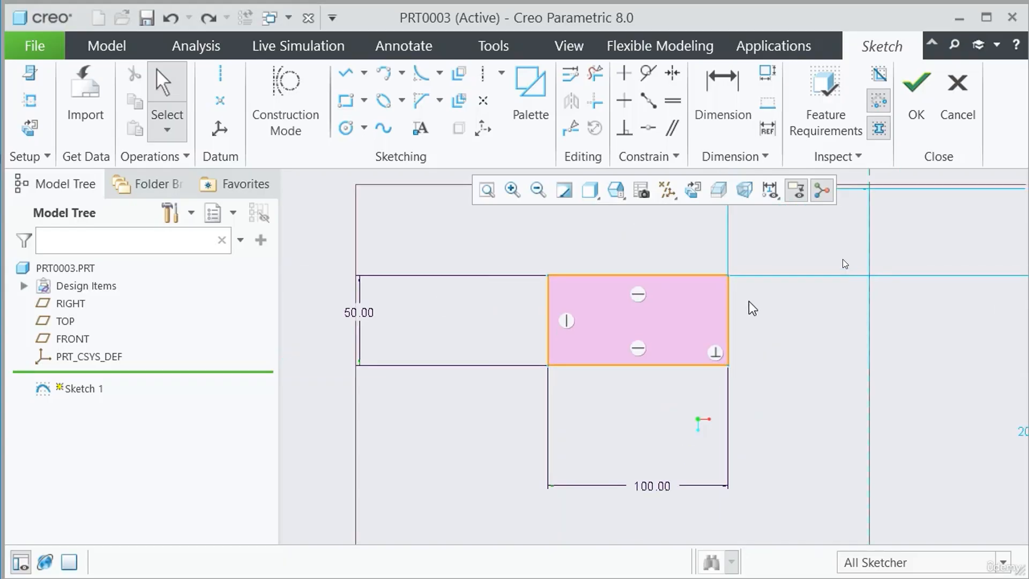
drag(665, 487, 650, 404)
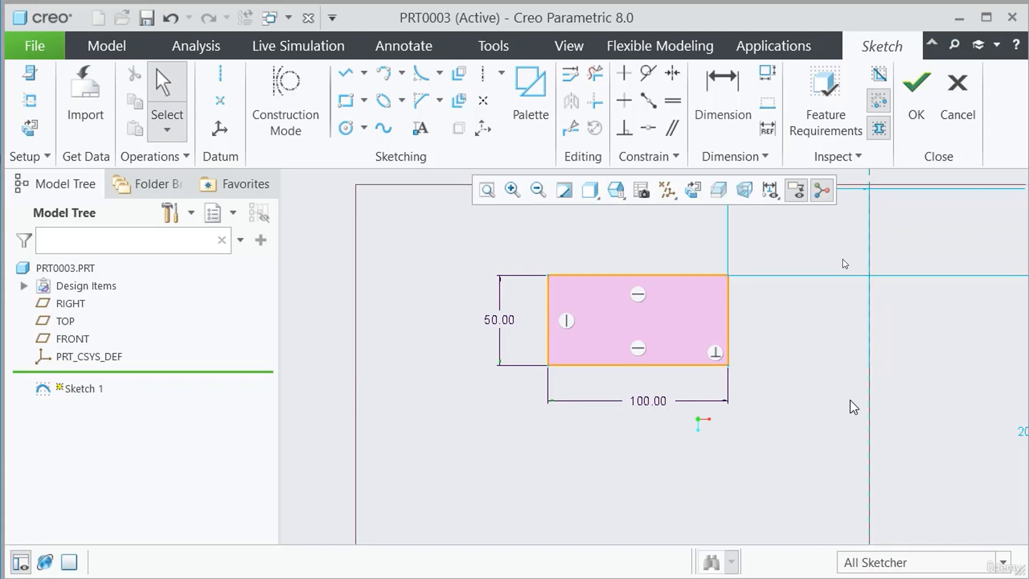
Step: Try moving the rectangle's top line upward to test the unlocked height dimension, and undo the move
scroll(645, 498, down, 2)
scroll(709, 400, up, 2)
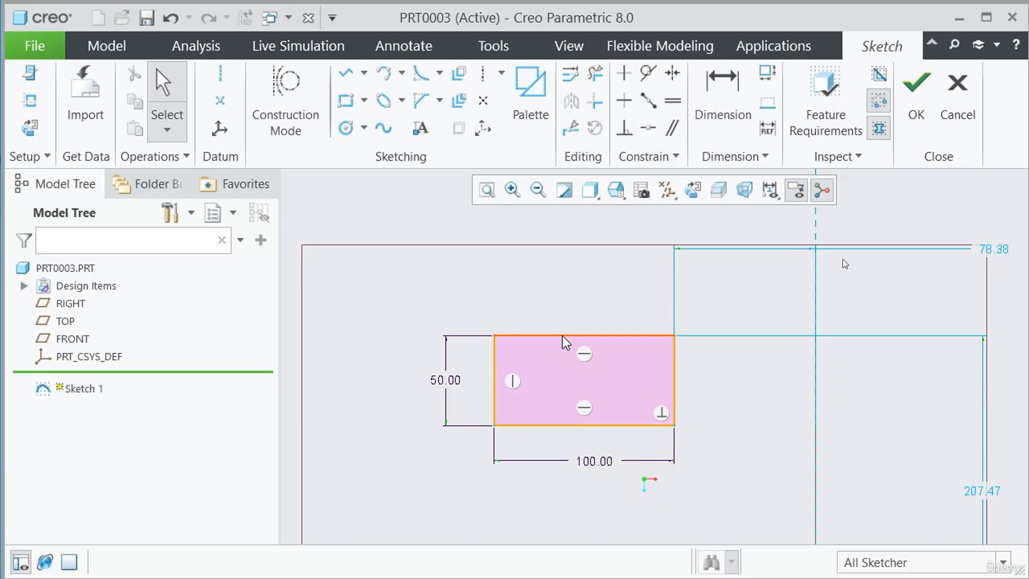
mouse_move(562, 336)
mouse_down()
mouse_move(573, 272)
mouse_move(567, 318)
mouse_up()
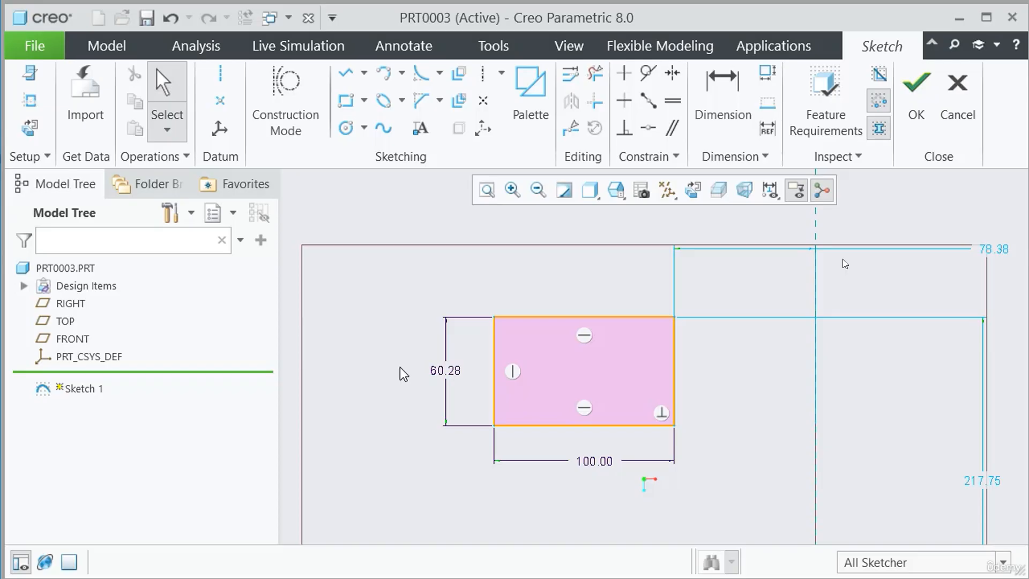
key(ctrl+z)
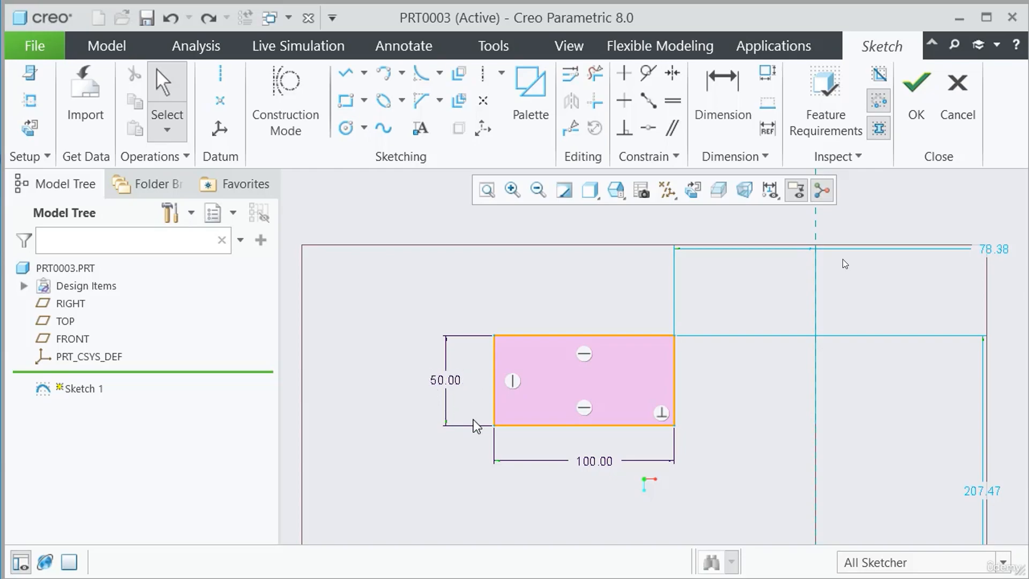
Step: Lock the rectangle's height dimension and test it by moving the top line upward
click(455, 382)
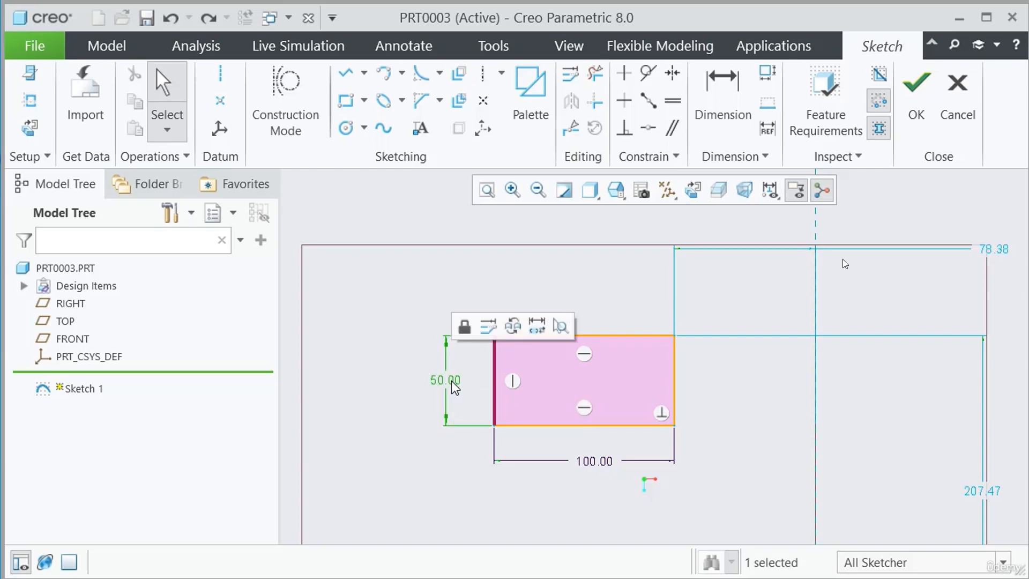
click(470, 331)
drag(551, 336, 567, 291)
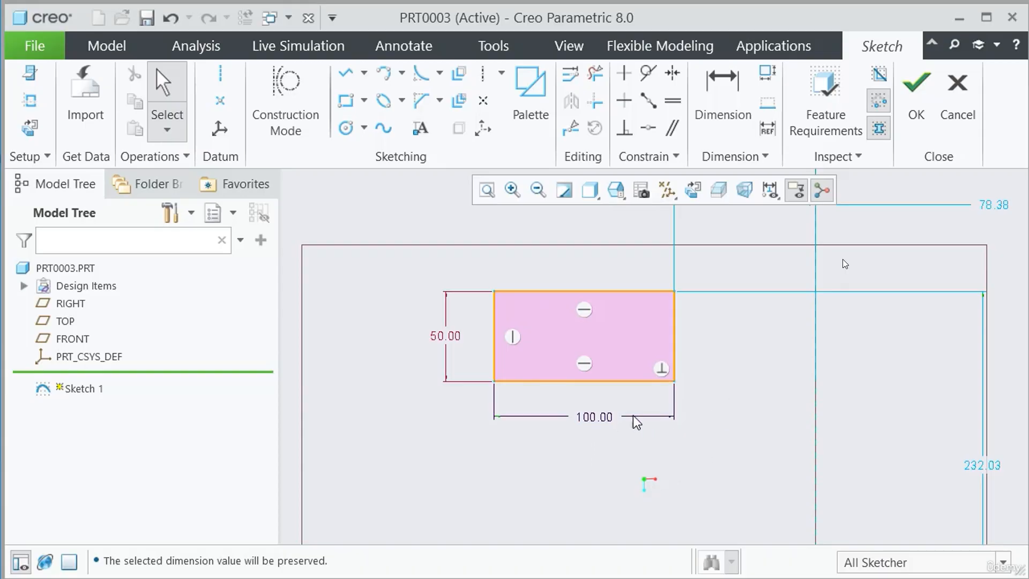
Step: Lock the rectangle's width dimension and test it by shifting the right line sideways
click(592, 417)
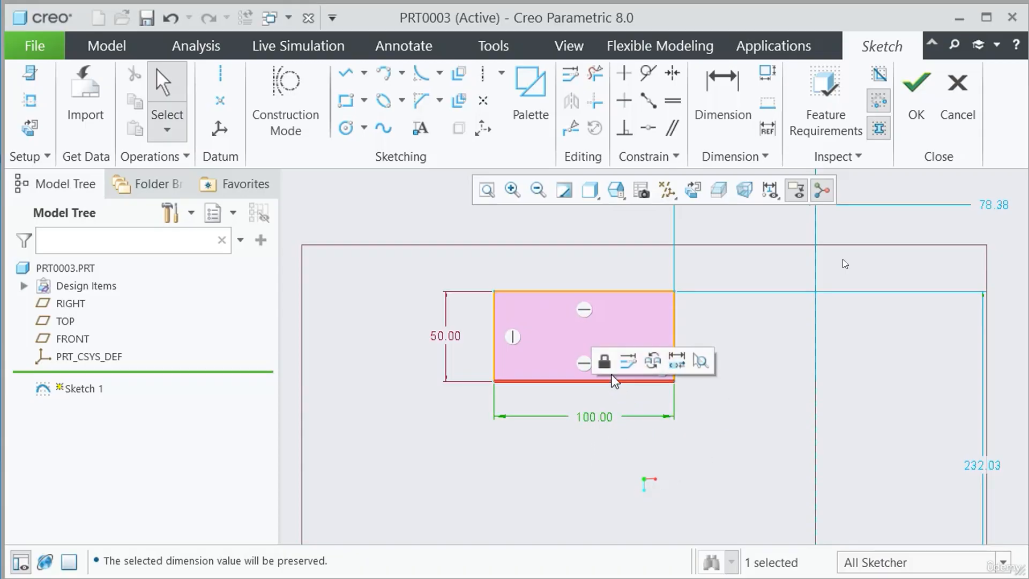
click(606, 361)
mouse_move(673, 326)
mouse_down()
mouse_move(843, 361)
mouse_move(659, 375)
mouse_move(844, 393)
mouse_move(686, 393)
mouse_up()
Step: Move the locked-size rectangle by its top line to about 229.57 above the horizontal reference
scroll(574, 462, up, 2)
scroll(615, 472, down, 3)
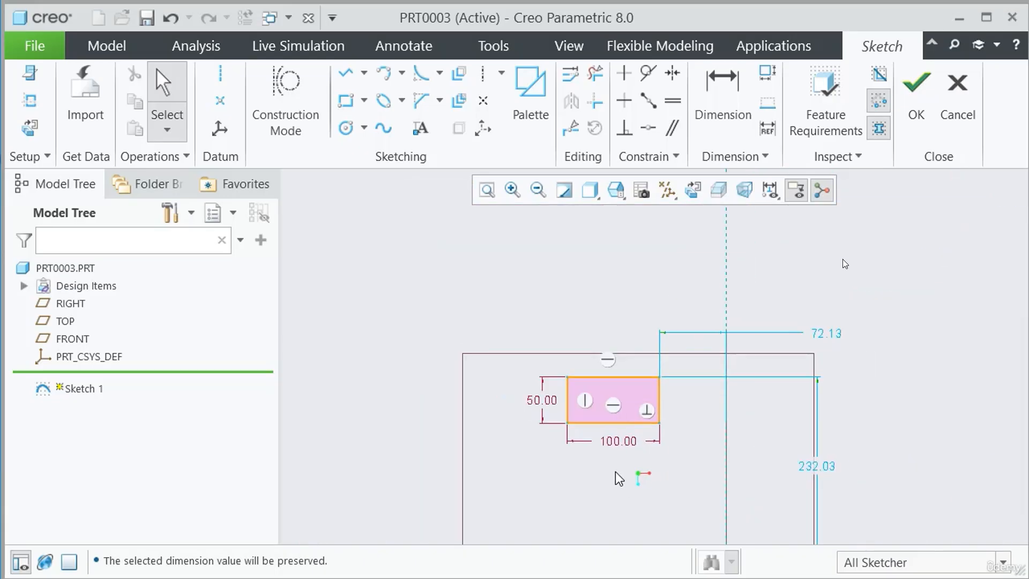
scroll(616, 333, down, 2)
scroll(668, 400, up, 1)
scroll(654, 404, down, 2)
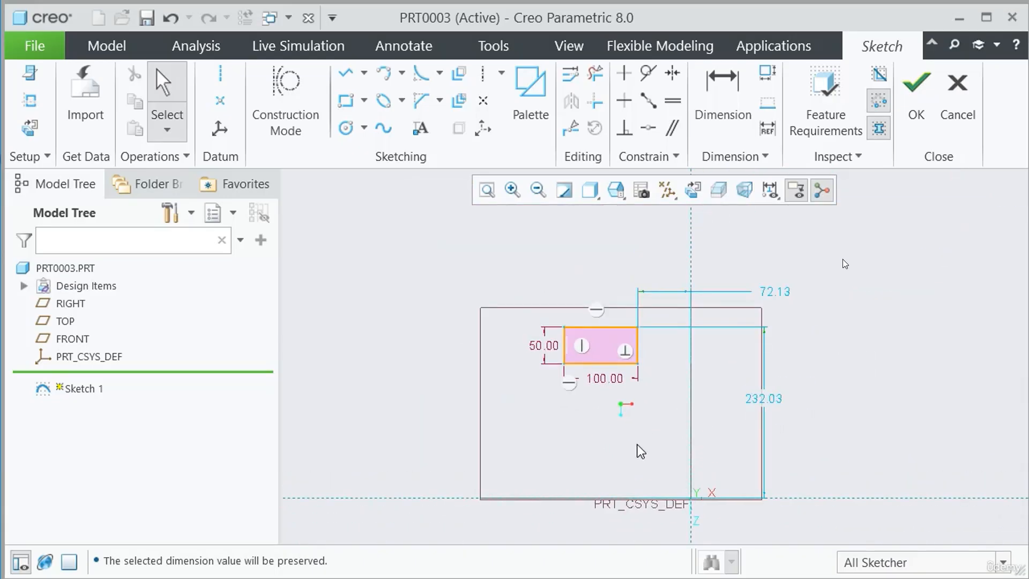
scroll(645, 378, up, 2)
drag(612, 316, 732, 360)
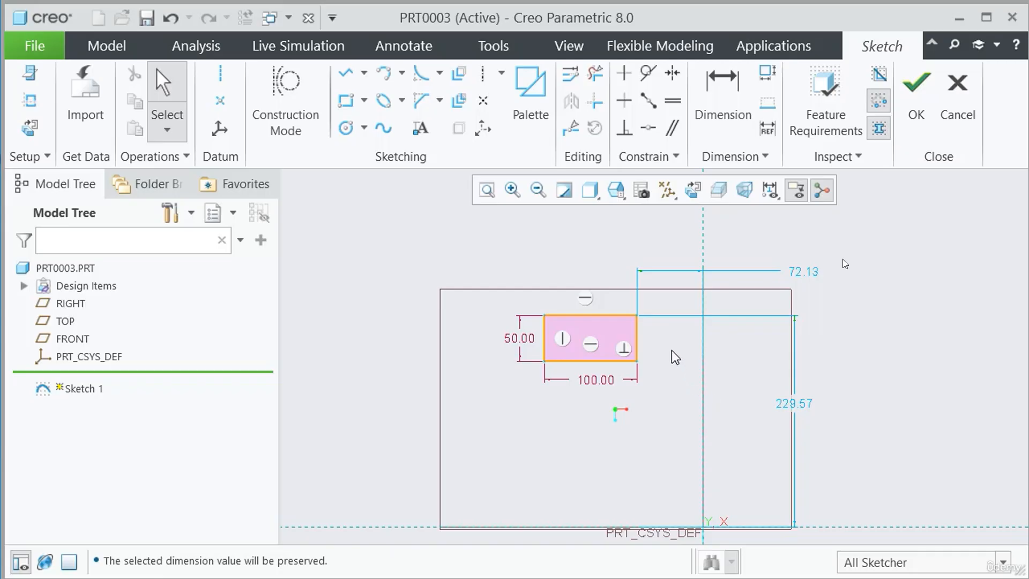
scroll(677, 278, up, 2)
scroll(676, 343, down, 1)
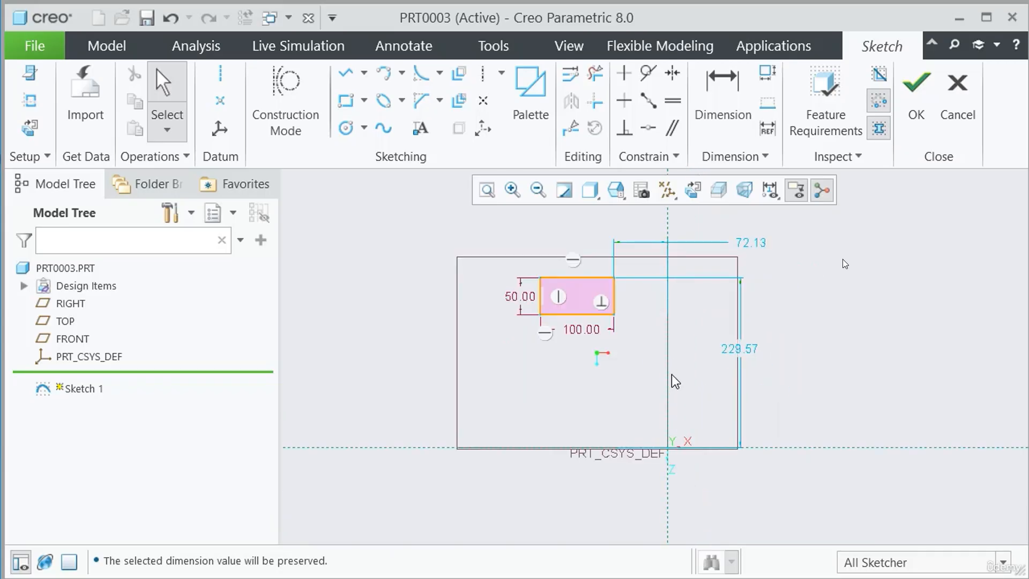
Step: Examine the horizontal and vertical reference lines through the origin by highlighting each in turn
click(421, 446)
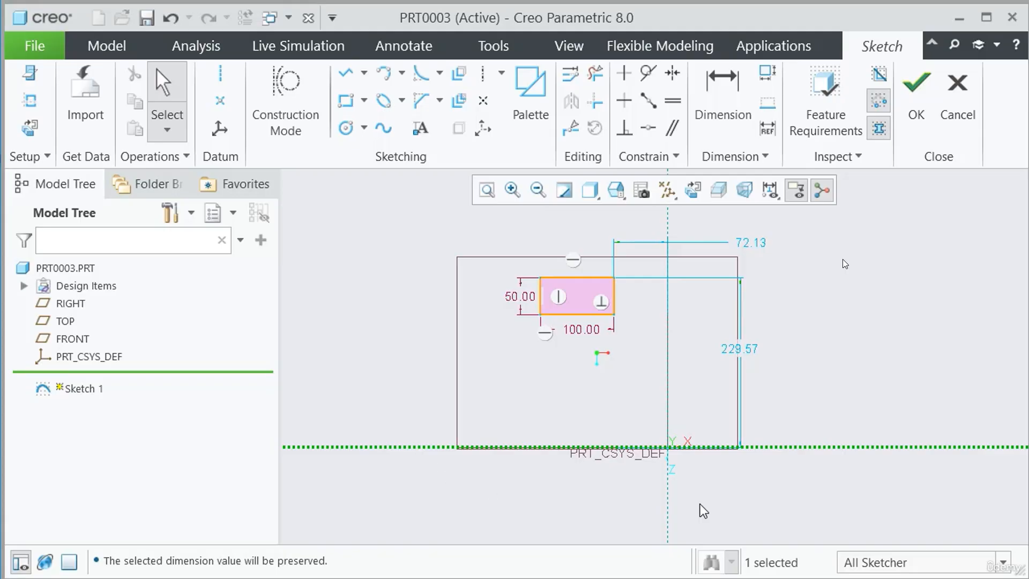
click(668, 346)
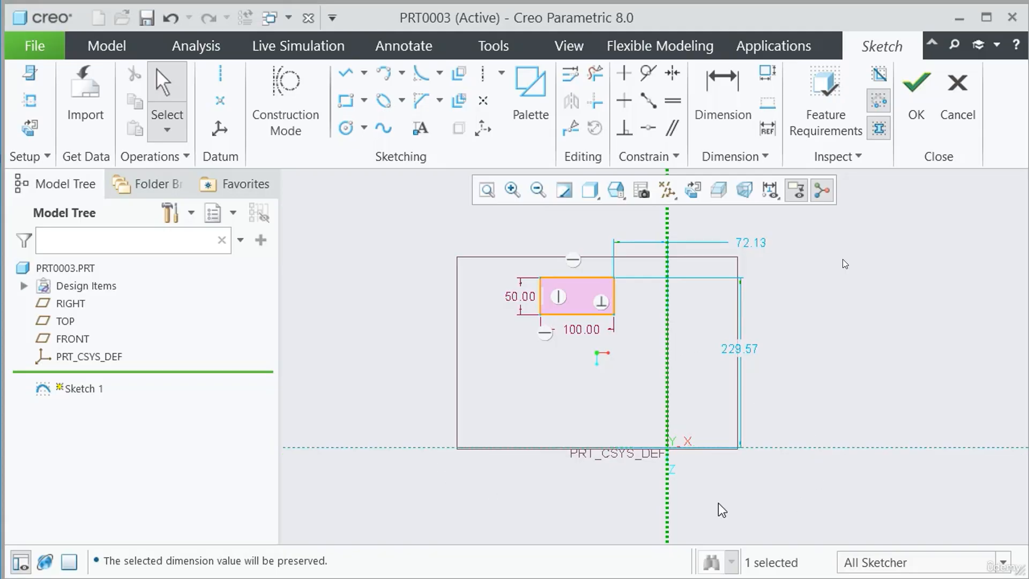
click(779, 447)
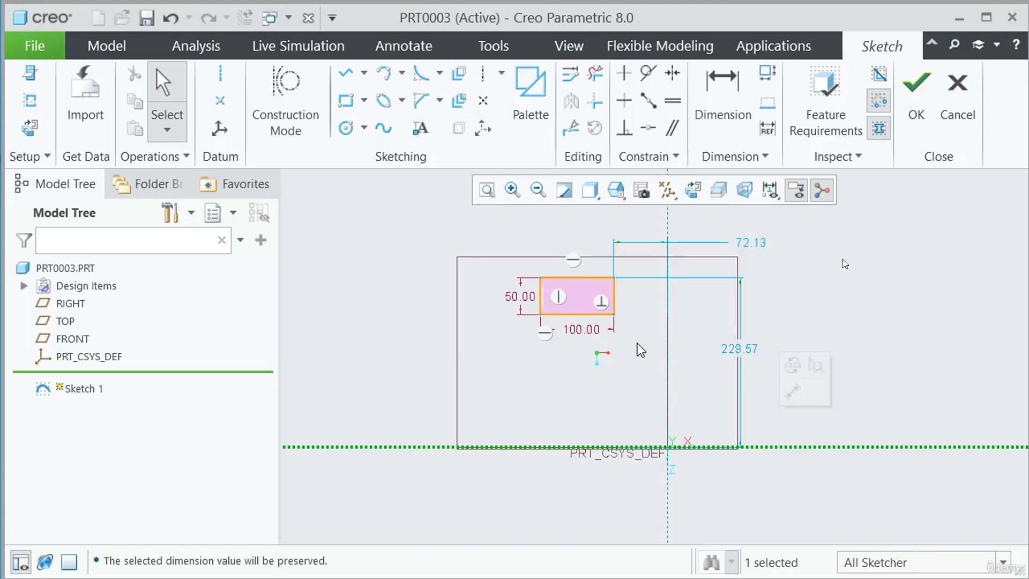
click(665, 321)
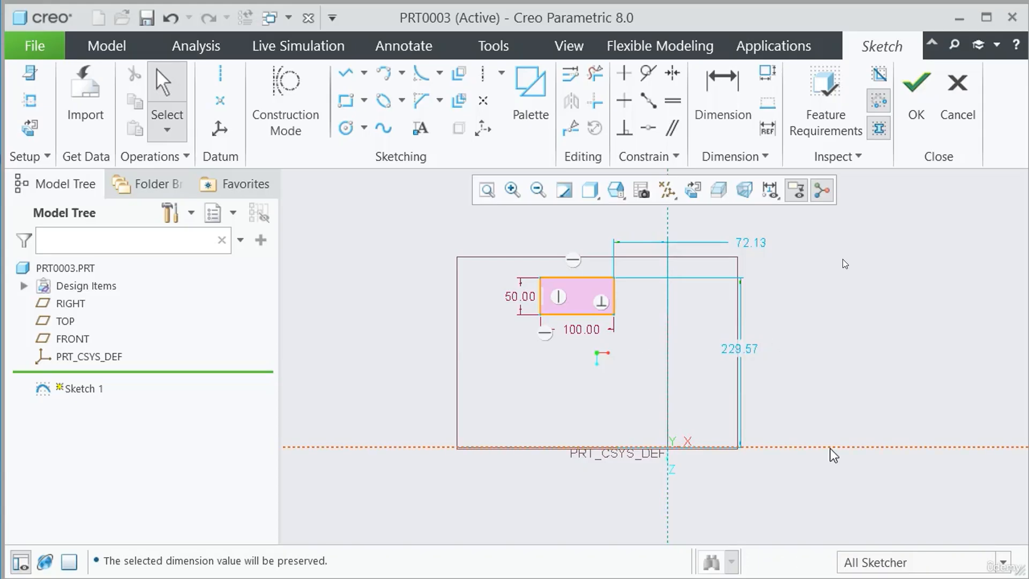
click(829, 447)
click(668, 341)
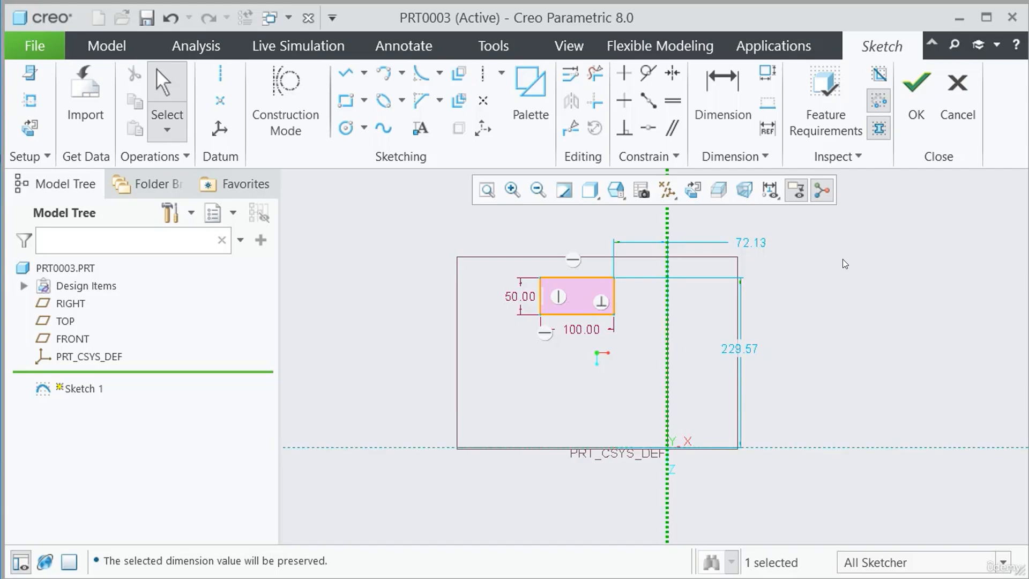
click(925, 338)
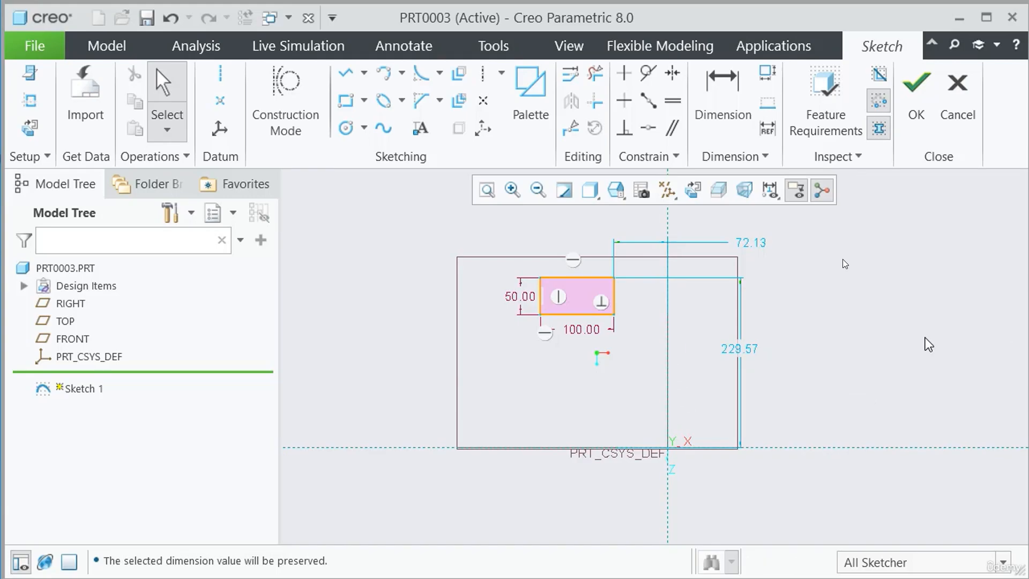
Step: Dimension the rectangle's left line to the vertical reference above the profile and set the distance to 50
drag(732, 350, 842, 353)
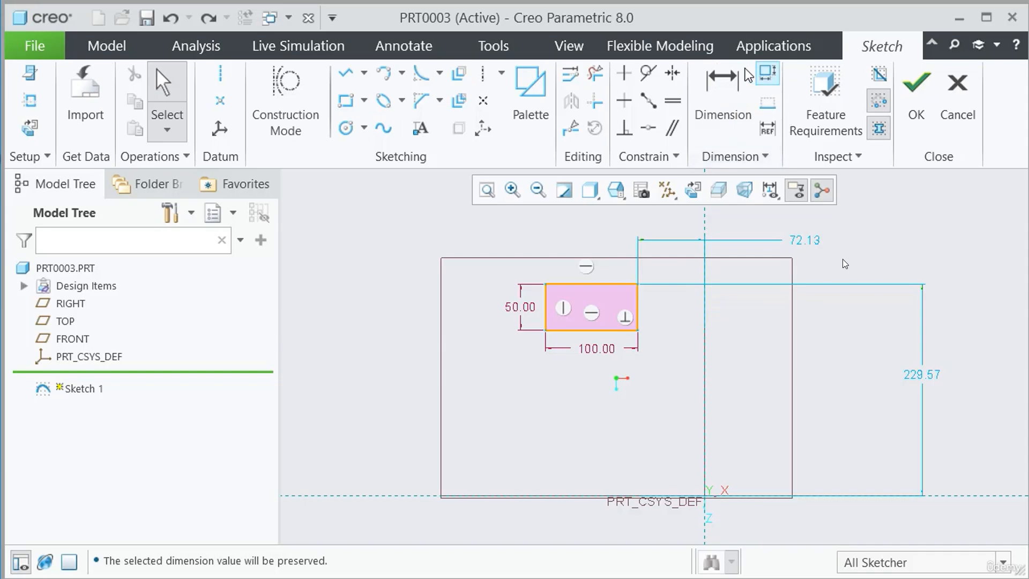
click(724, 89)
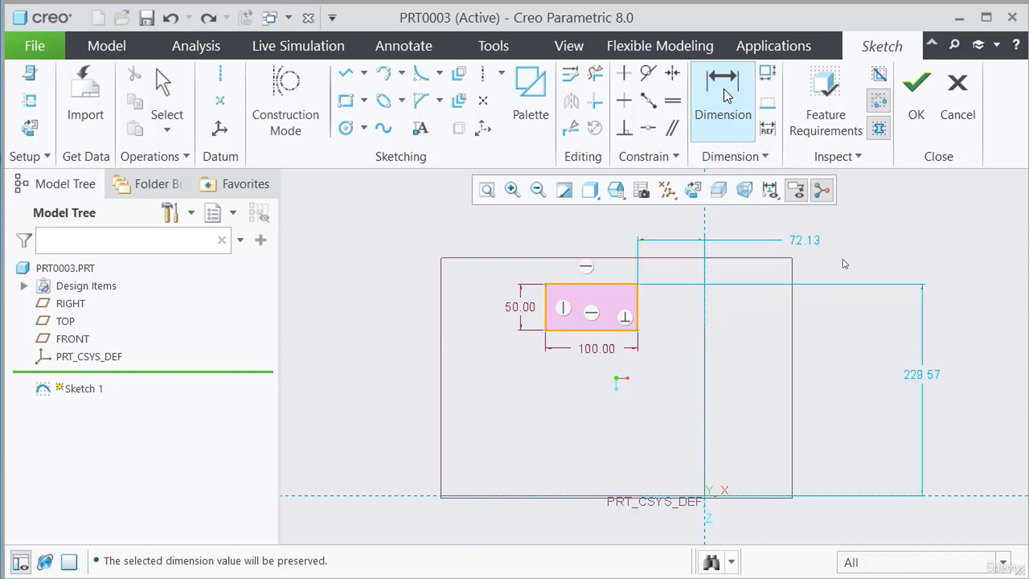
click(546, 303)
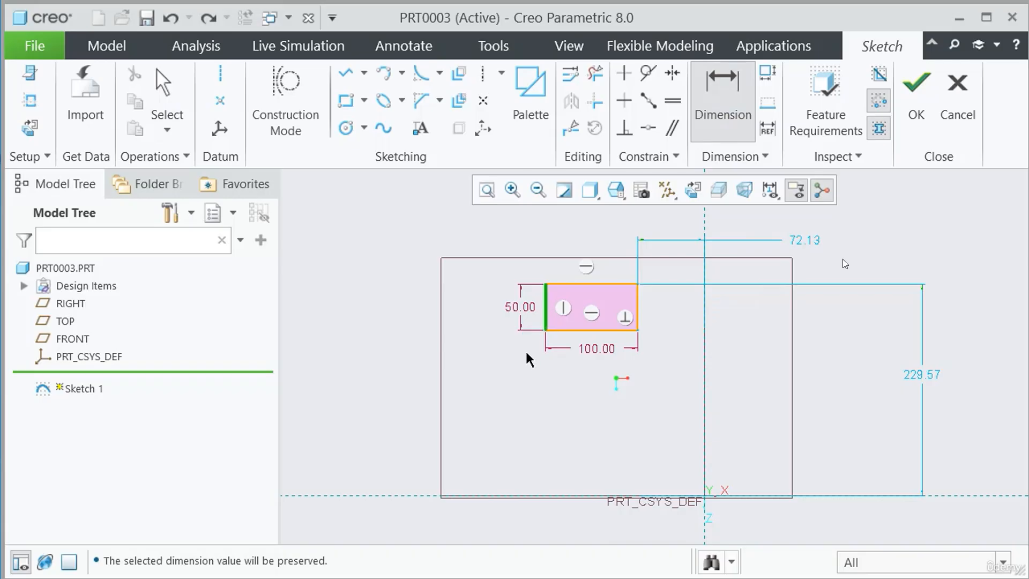
click(704, 402)
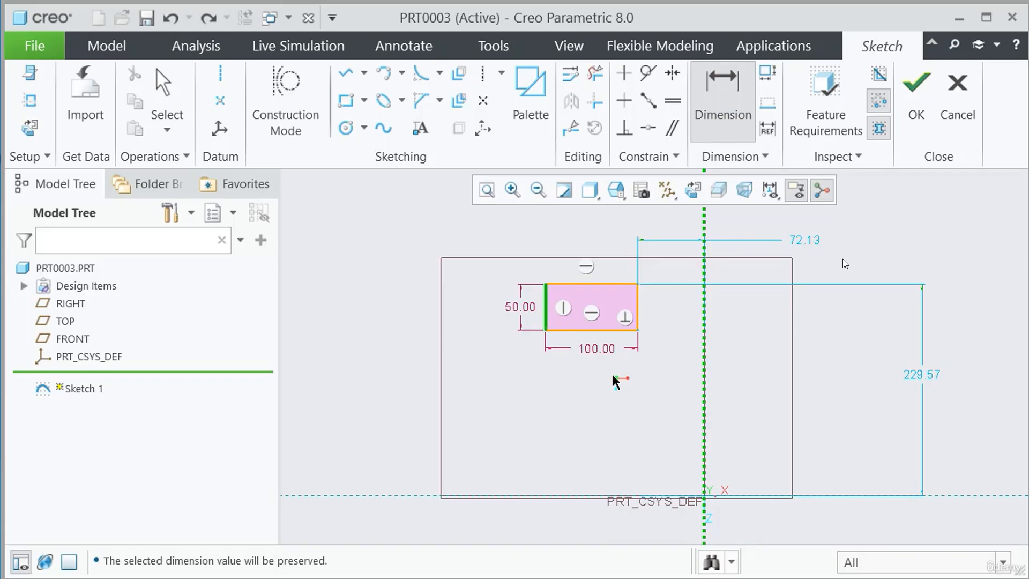
middle_click(603, 220)
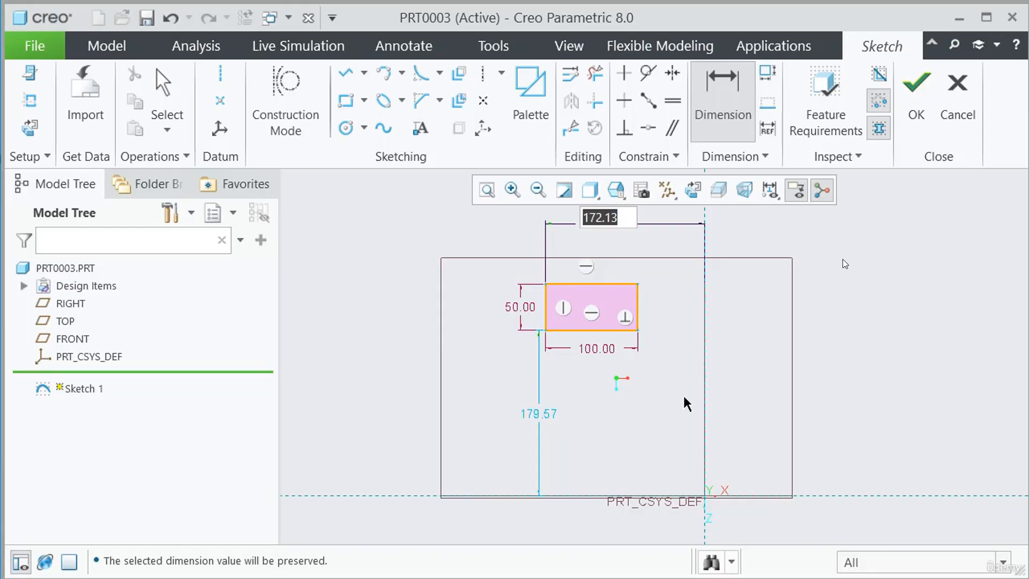
text(50)
key(Return)
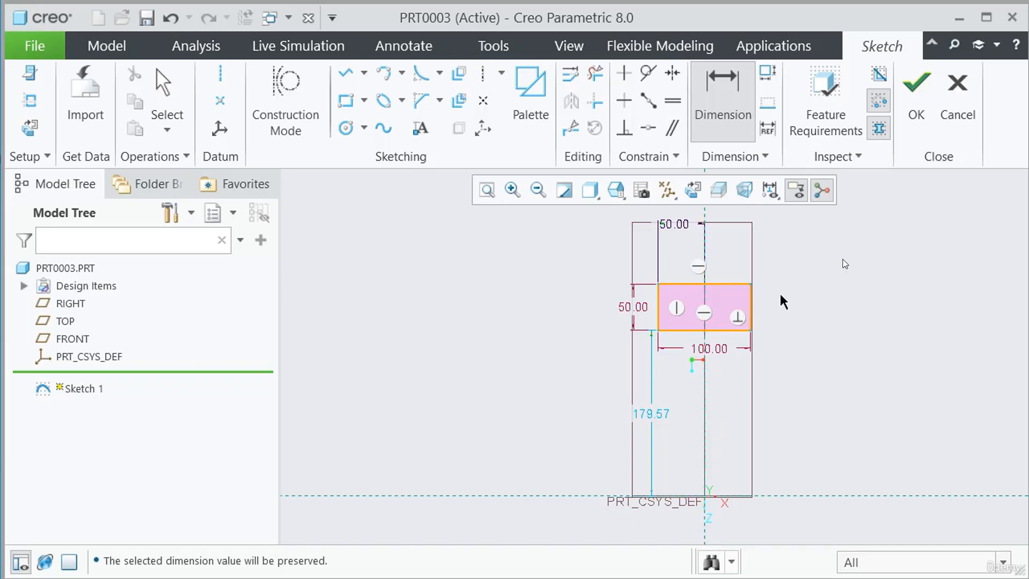
Step: Dimension the rectangle's top line to the horizontal reference and set the distance to 25
scroll(782, 295, up, 2)
scroll(801, 356, down, 1)
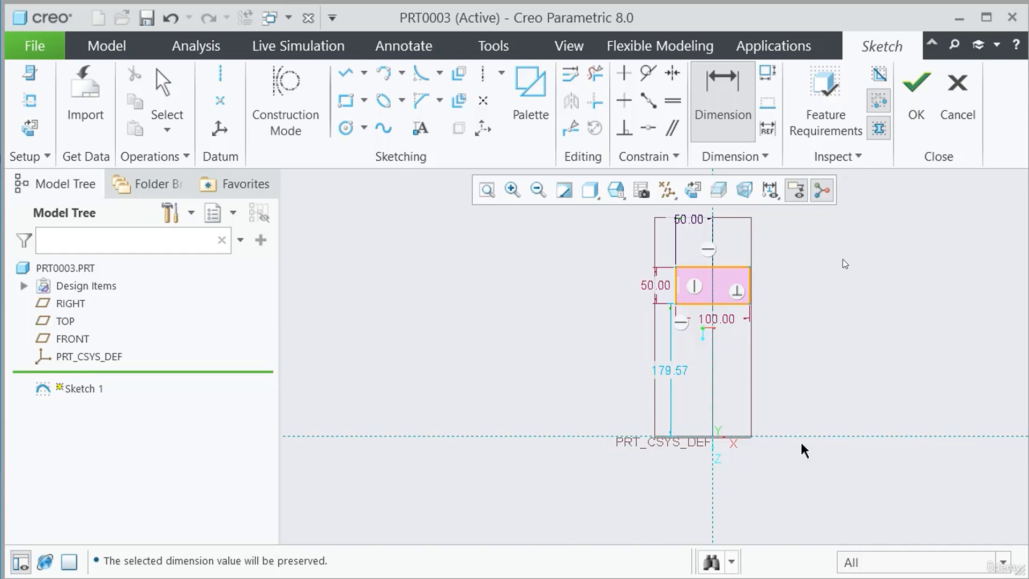
click(721, 91)
click(817, 436)
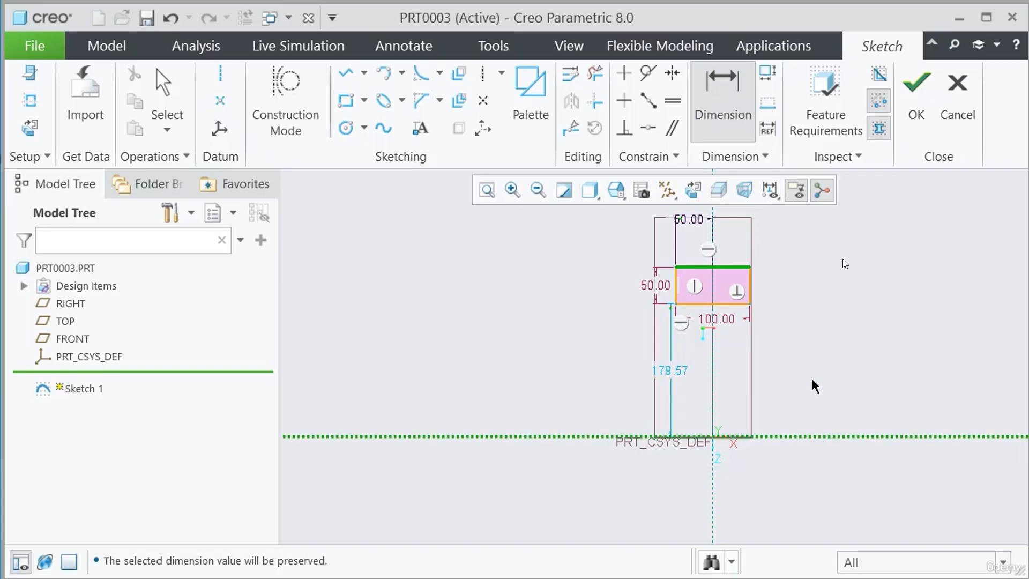
middle_click(812, 310)
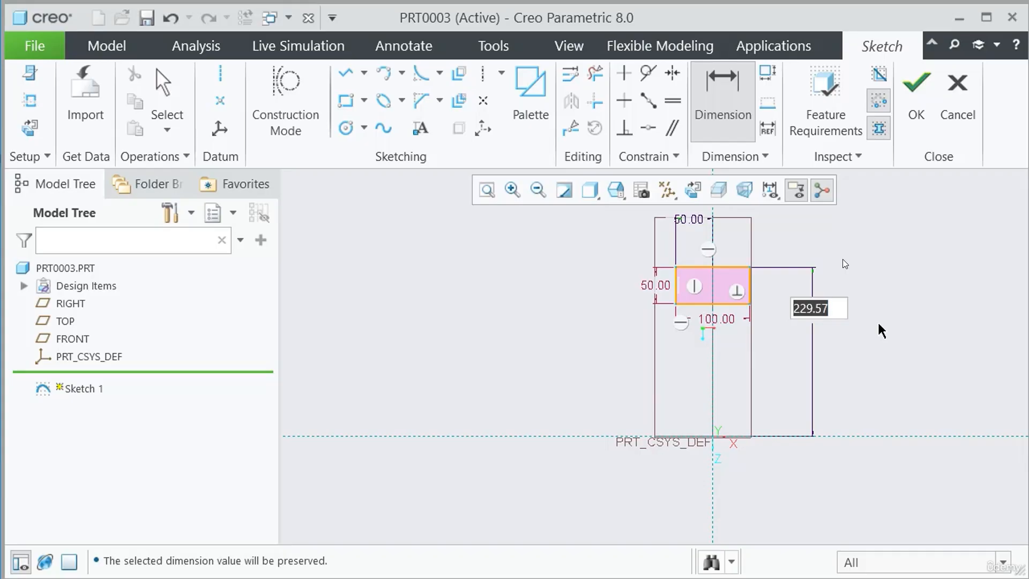
text(25)
key(Return)
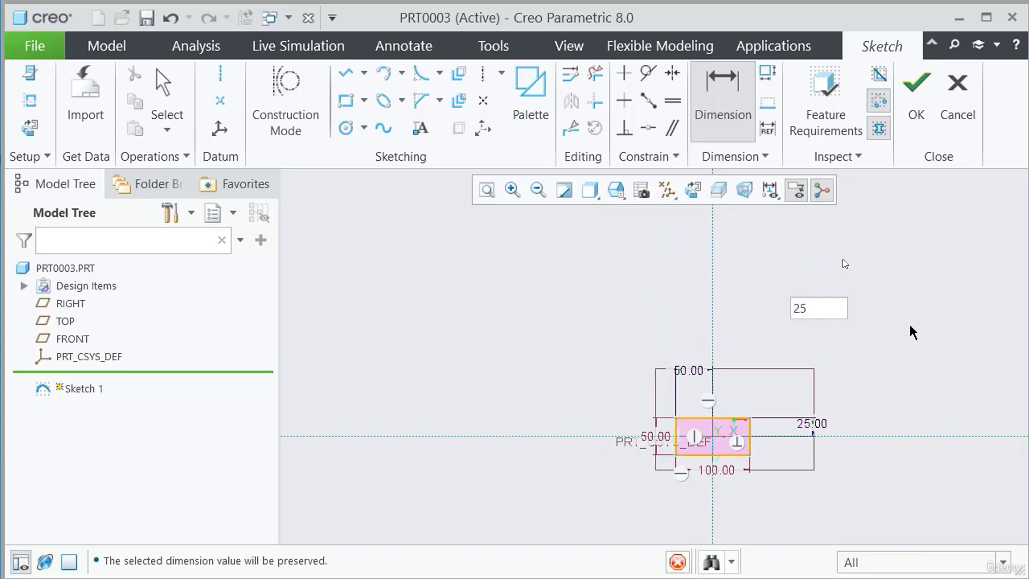
scroll(680, 351, down, 8)
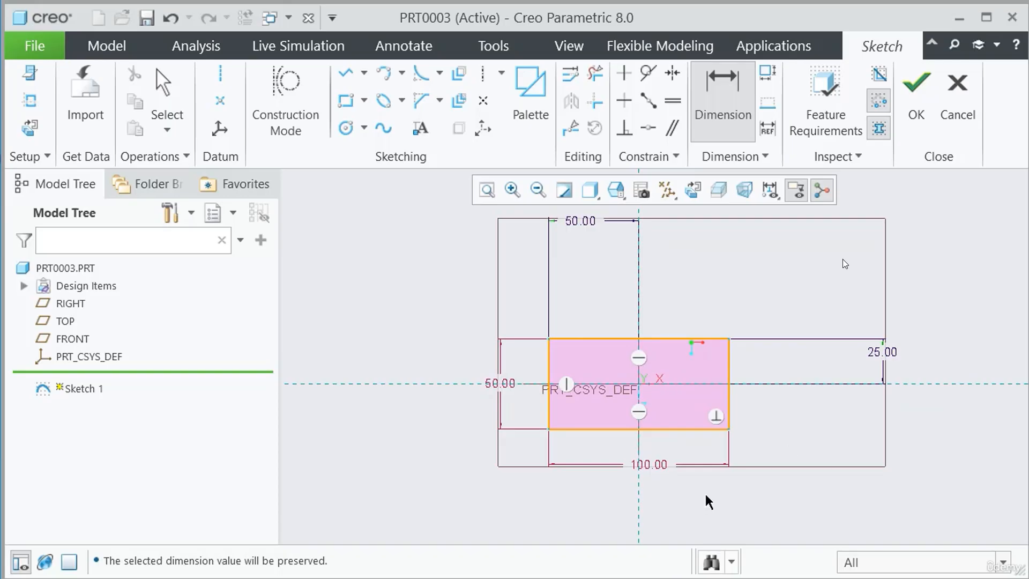
middle_click(750, 486)
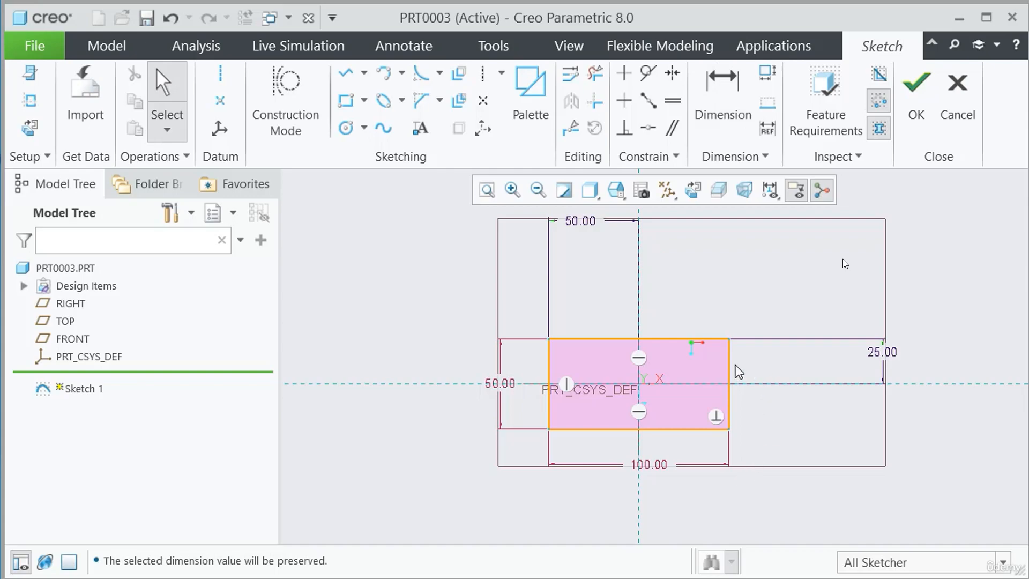
Step: Lock the rectangle's 25 vertical and 50 horizontal position dimensions and try moving its top line upward
drag(731, 368, 758, 370)
click(879, 353)
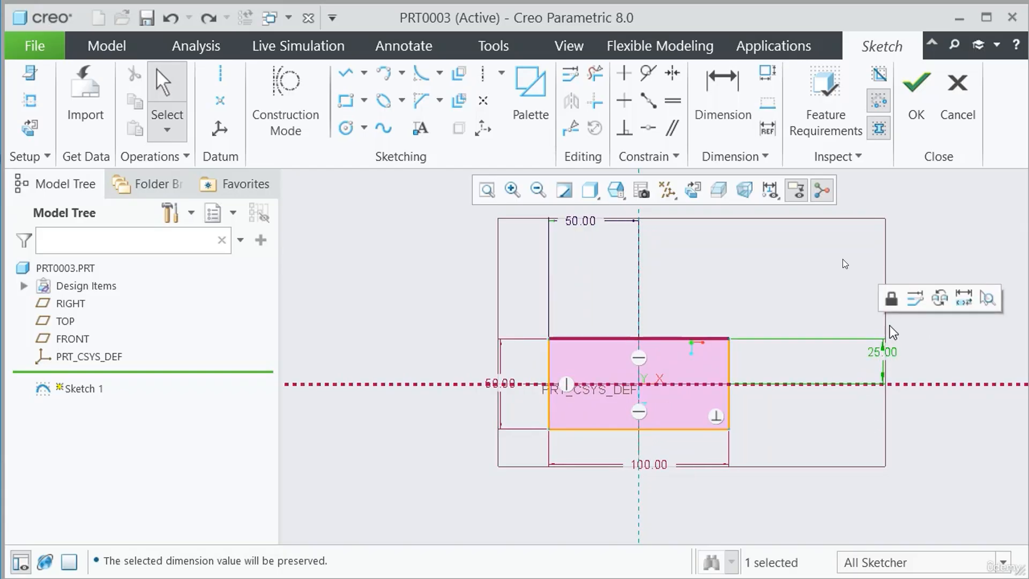
click(765, 334)
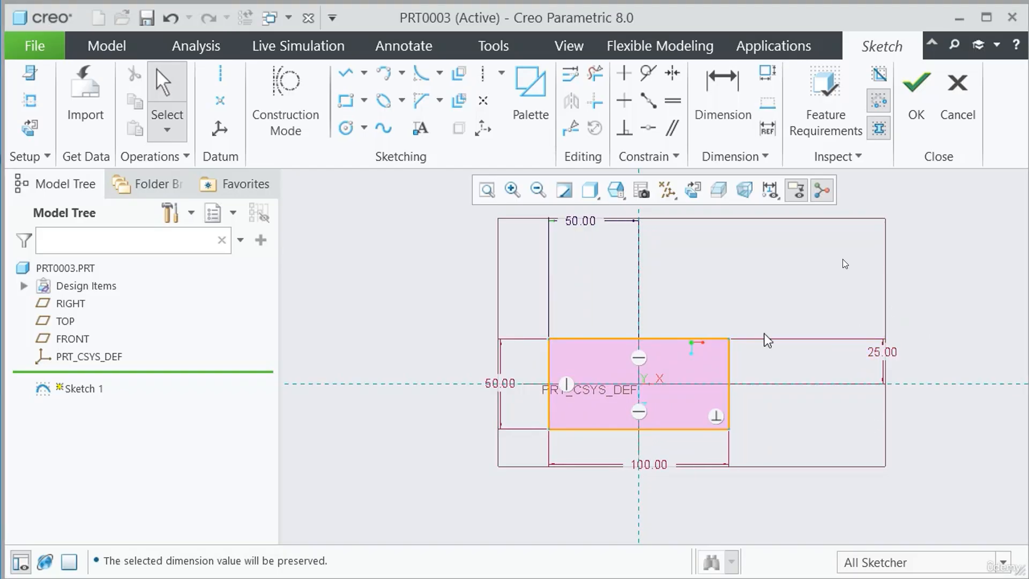
click(590, 223)
click(752, 407)
drag(670, 340, 670, 303)
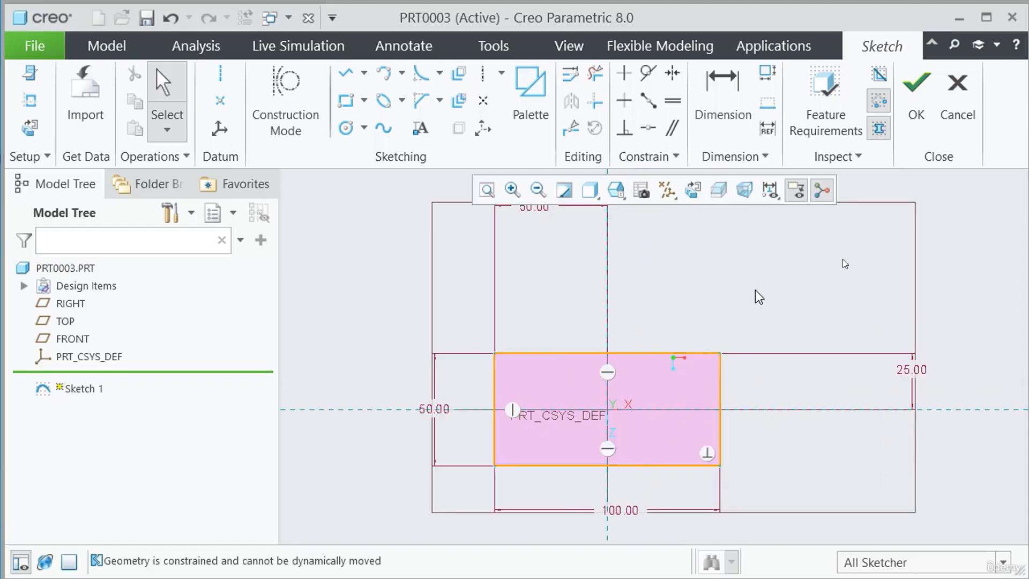
scroll(755, 290, up, 3)
scroll(715, 340, down, 5)
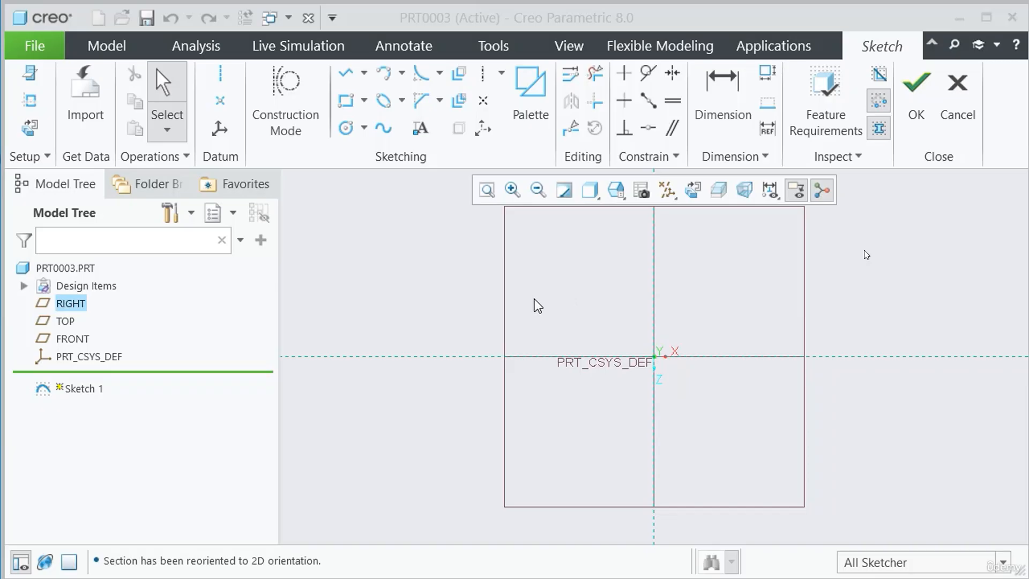
Step: Sketch a closed rectangle about 442 by 334 around the origin with a line chain and end the command
click(346, 73)
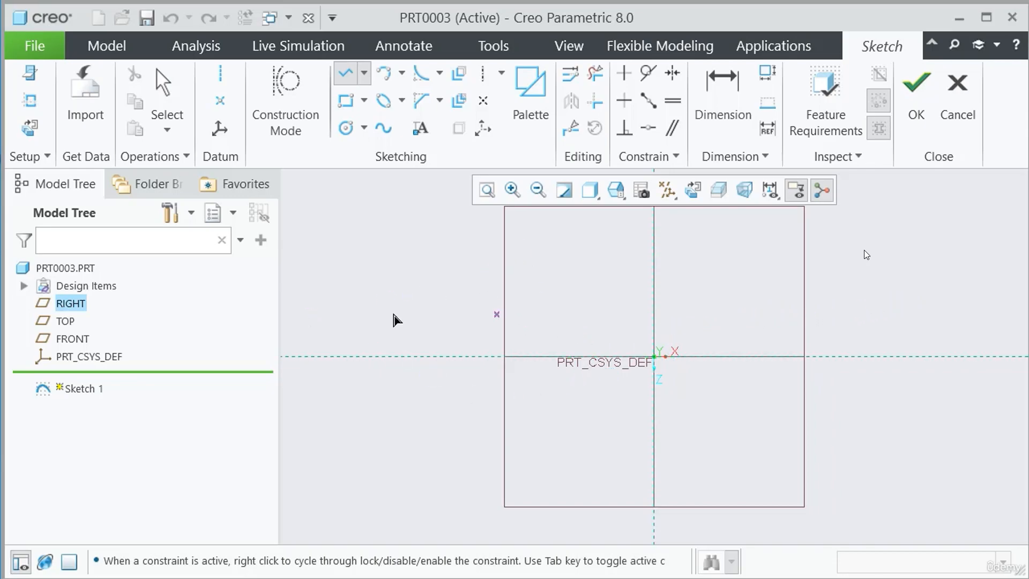
click(528, 256)
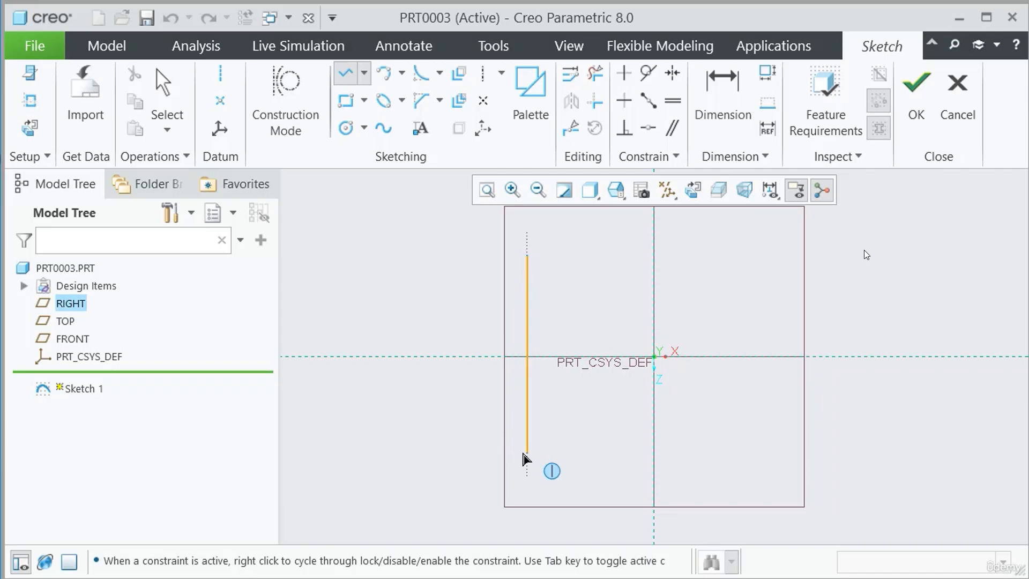
click(526, 454)
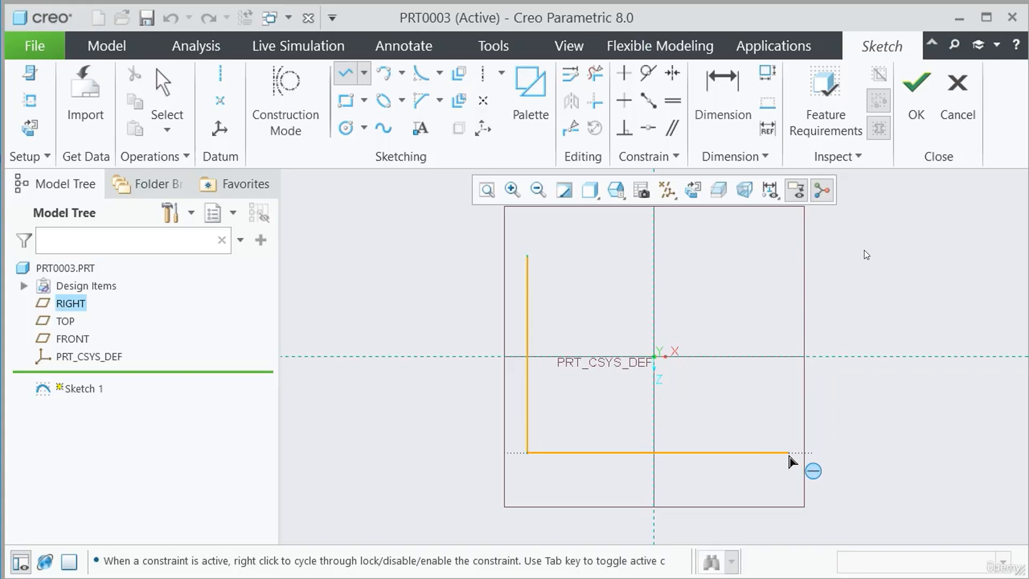
click(789, 454)
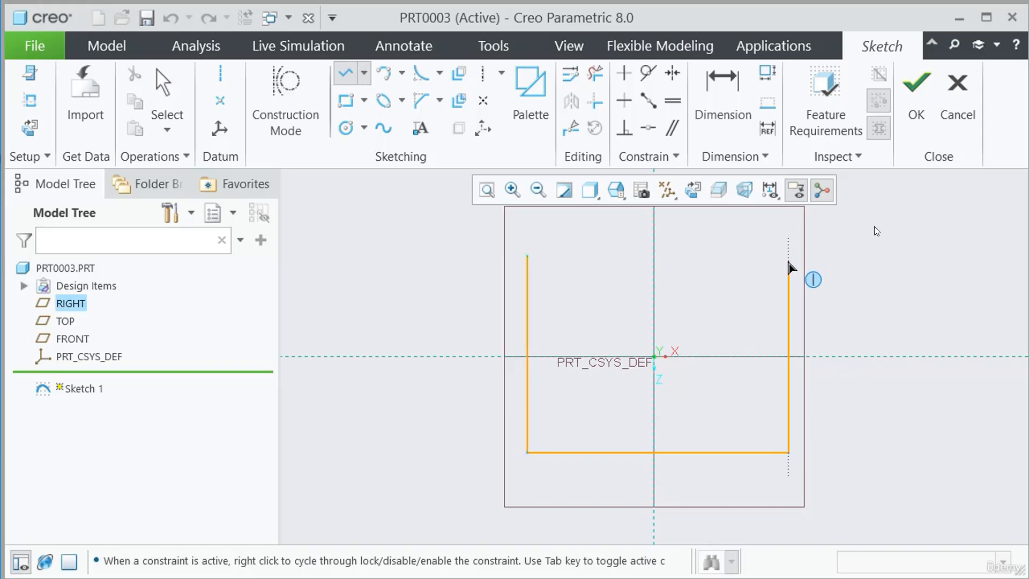
click(789, 256)
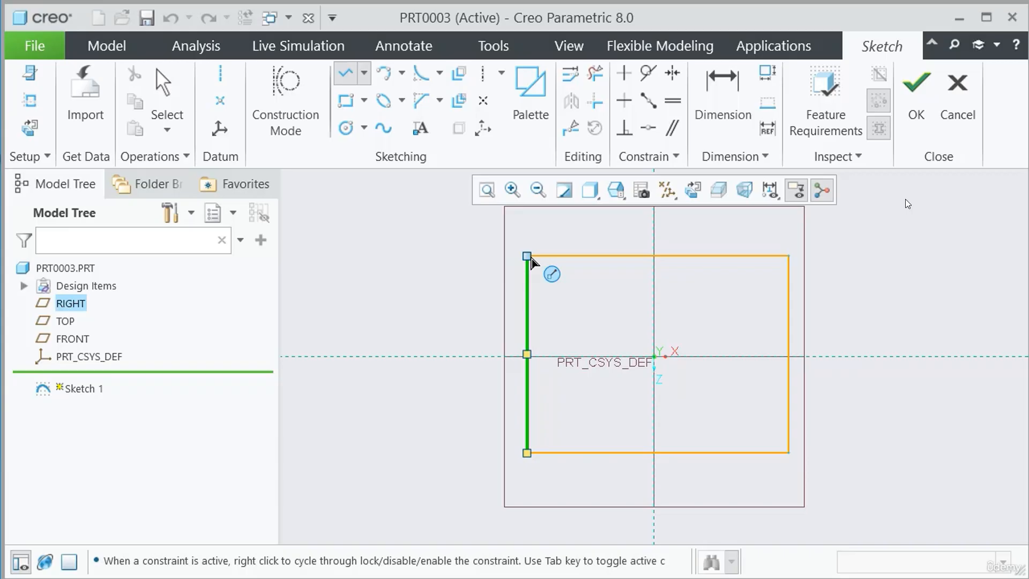
click(528, 257)
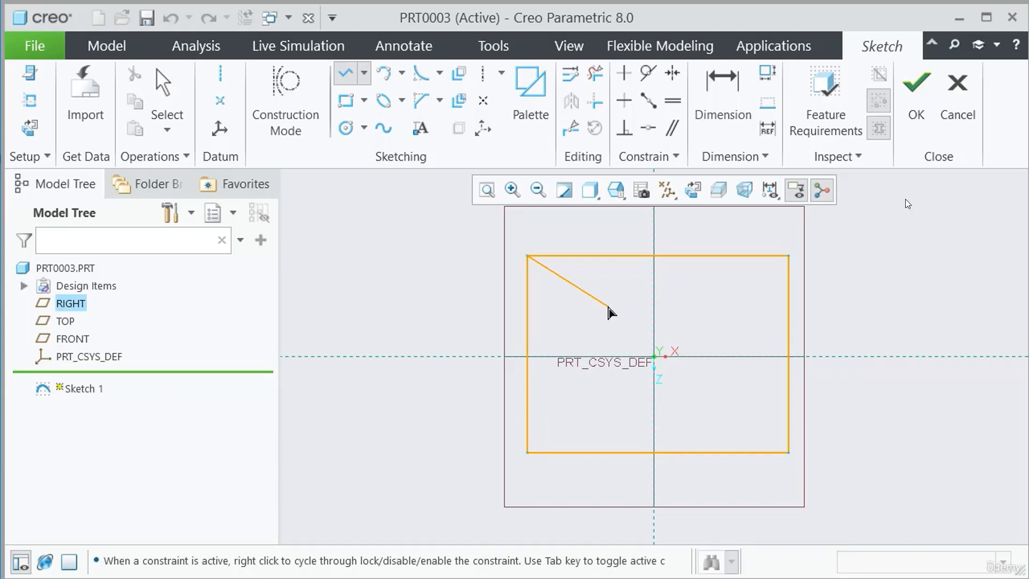
middle_click(609, 311)
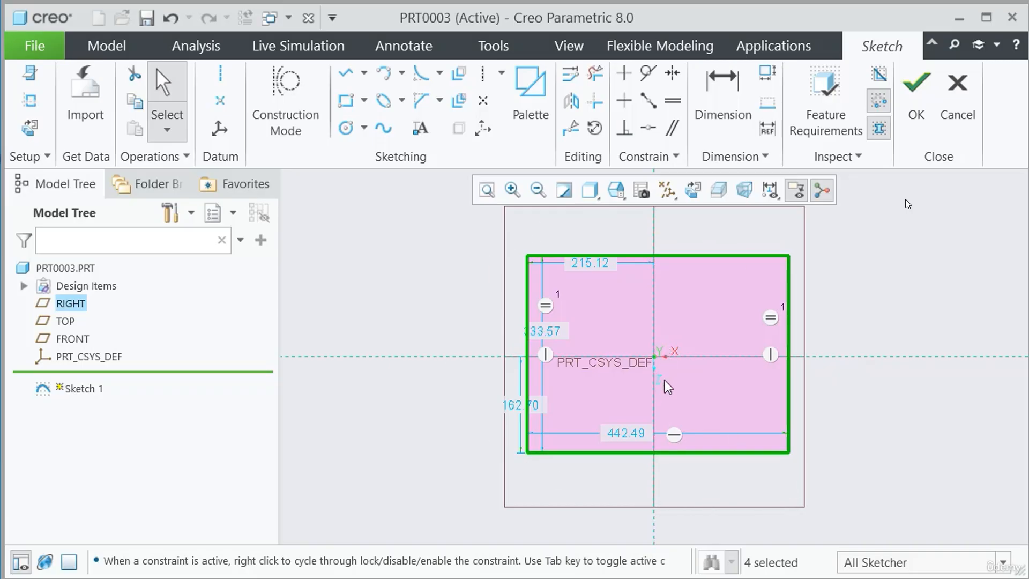
Step: Reposition the rectangle's width, height and bottom-offset dimensions clear of the profile, below it and to its left
scroll(653, 397, up, 1)
scroll(677, 358, down, 1)
drag(631, 450, 616, 502)
drag(510, 418, 423, 423)
mouse_move(536, 340)
mouse_down()
mouse_move(369, 340)
mouse_move(391, 340)
mouse_up()
drag(425, 422, 473, 425)
click(425, 491)
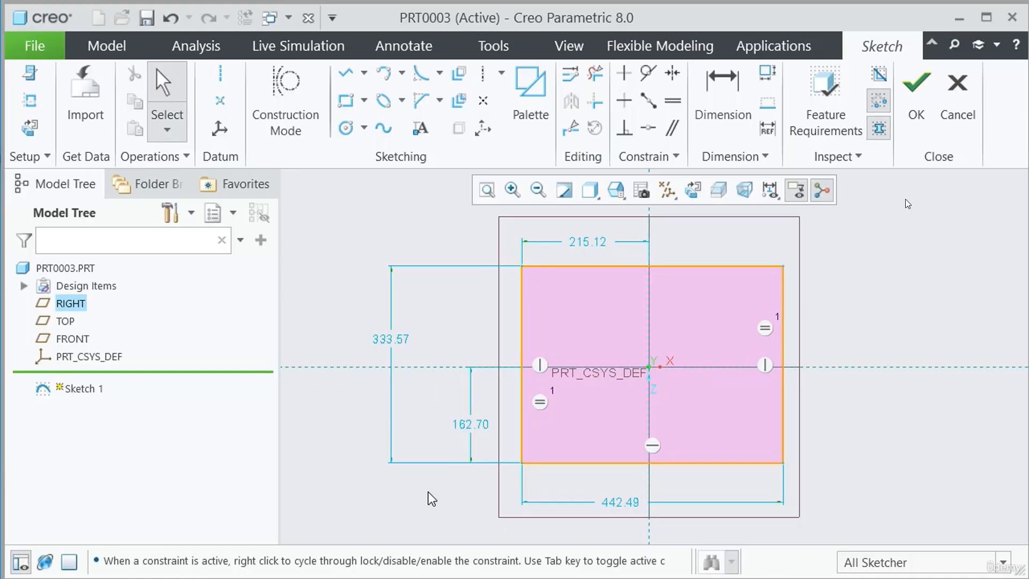
Step: Set the bottom line's distance to the horizontal reference to 25 and the rectangle's height to 50
double_click(479, 426)
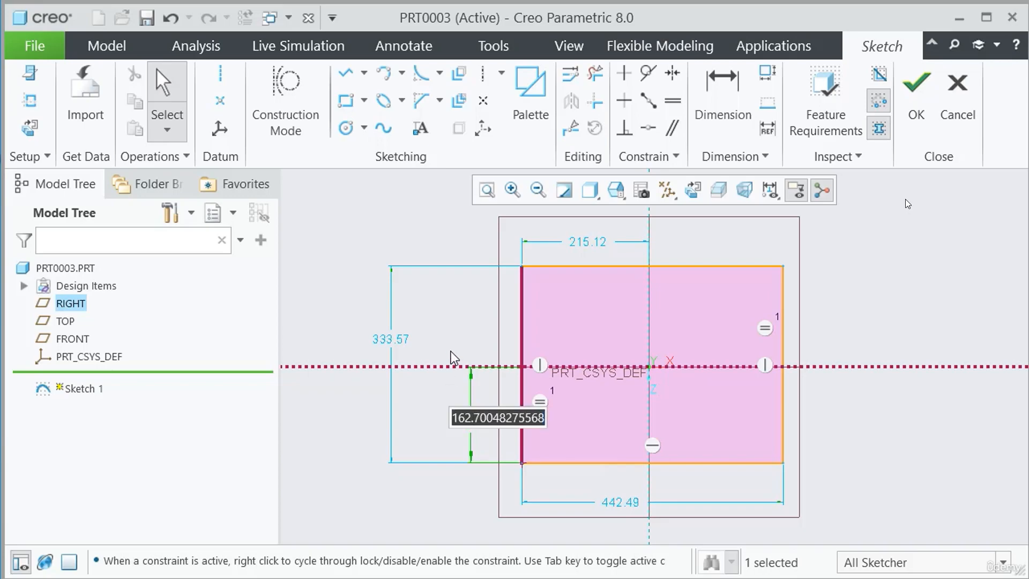
text(25)
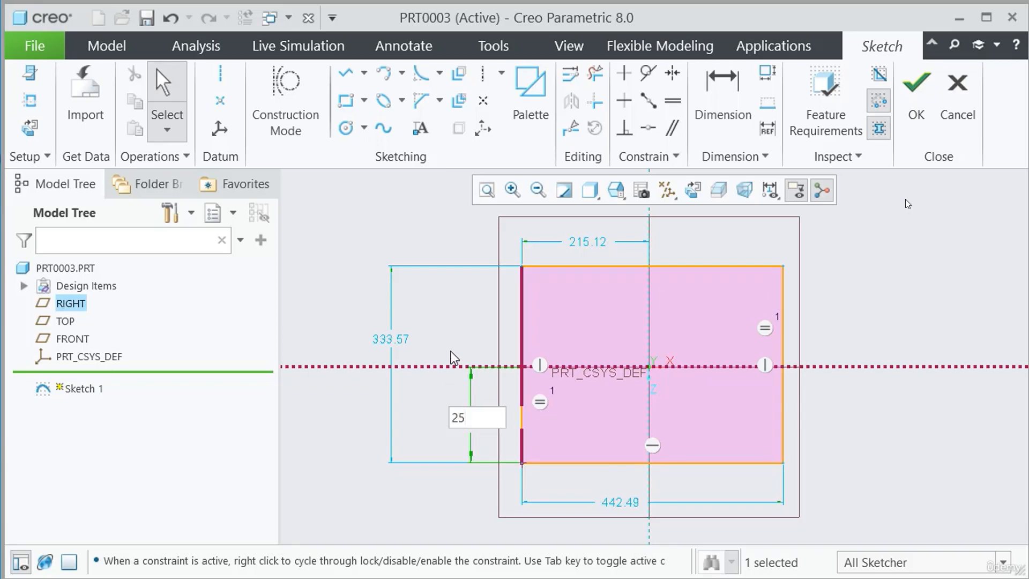
key(Return)
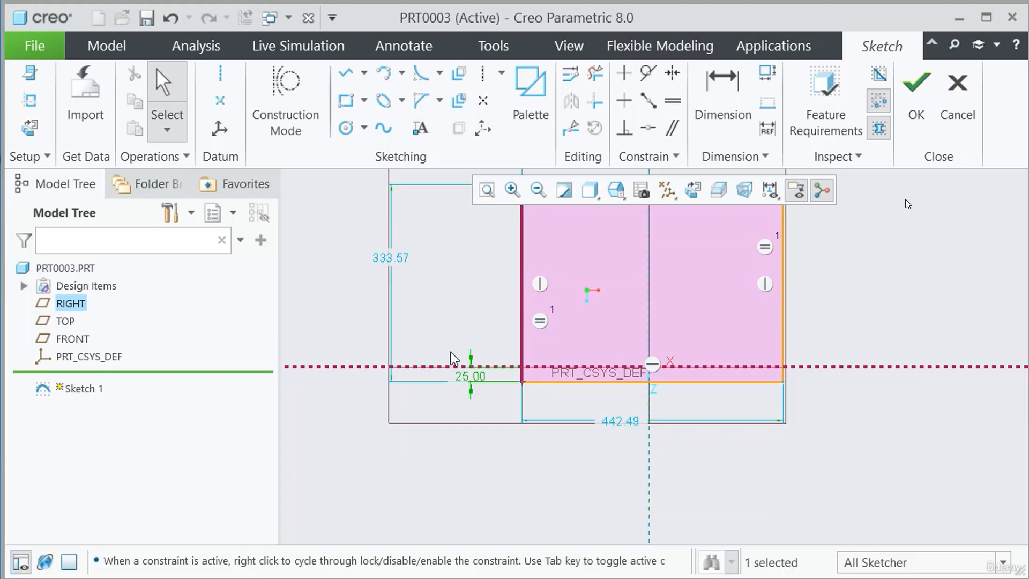
double_click(390, 259)
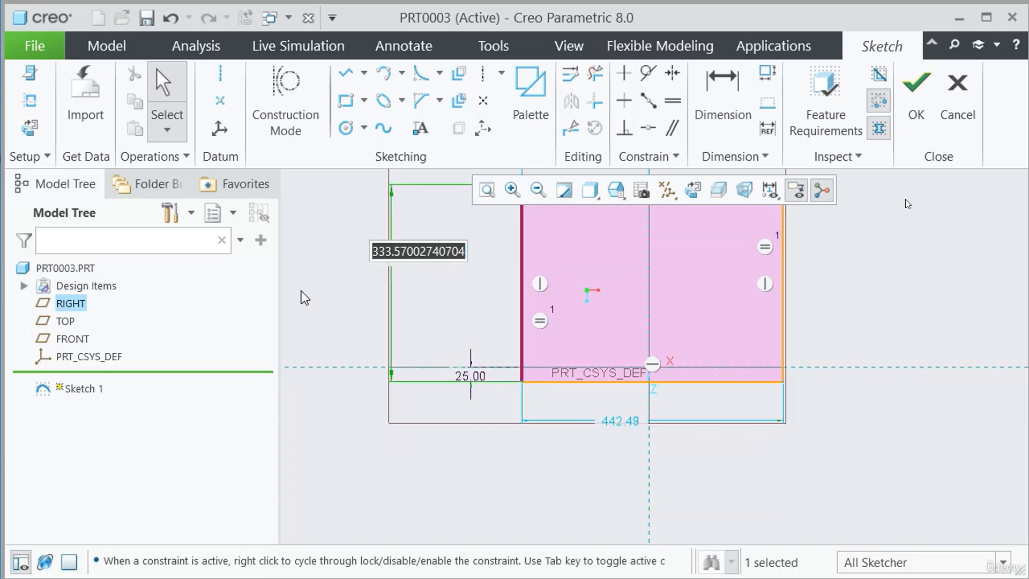
text(50)
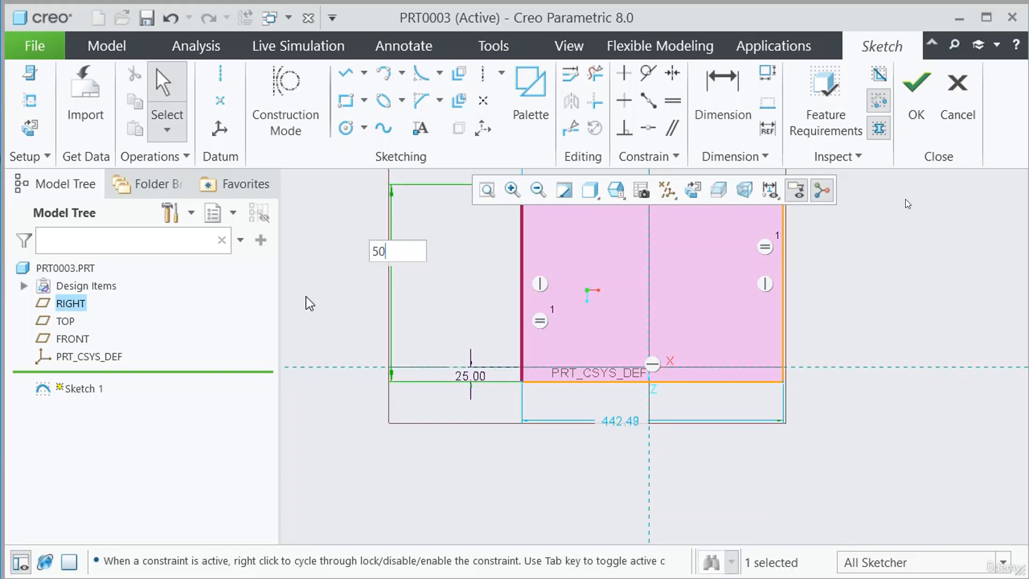
key(Return)
Step: Set the left line's distance to the vertical reference to 50 and the rectangle's width to 100
scroll(632, 379, up, 2)
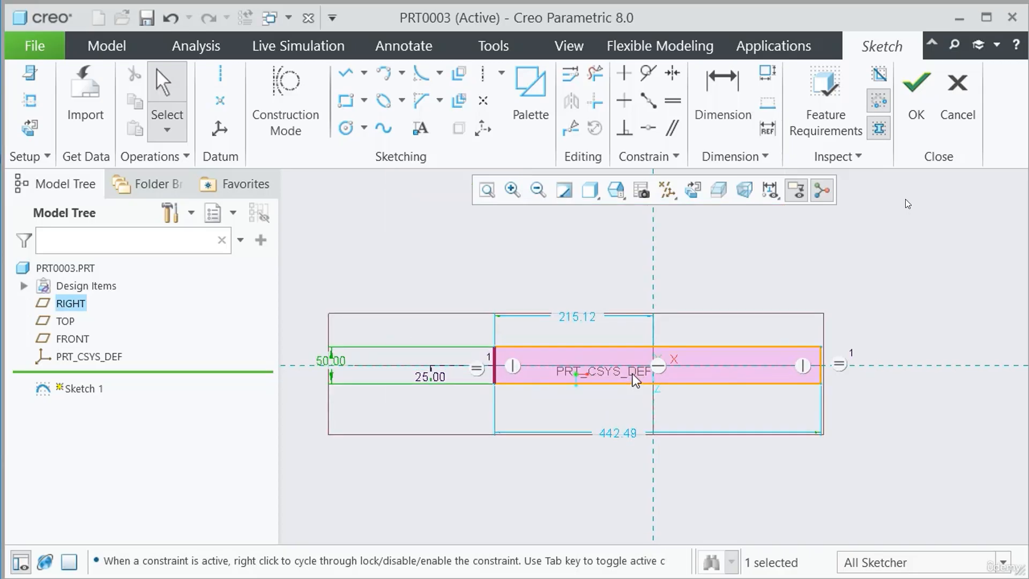
scroll(695, 395, down, 1)
double_click(592, 317)
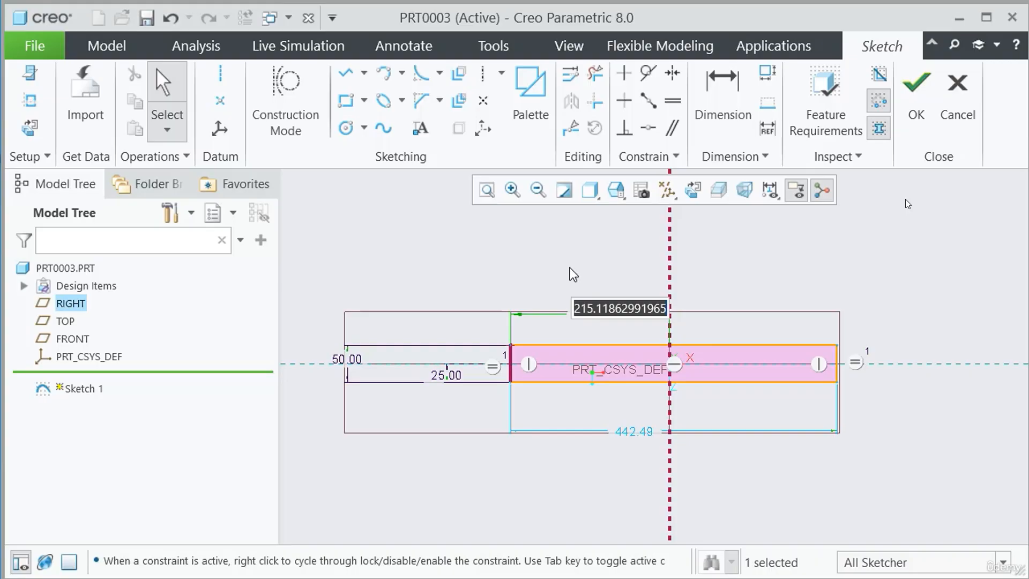
text(50)
key(Return)
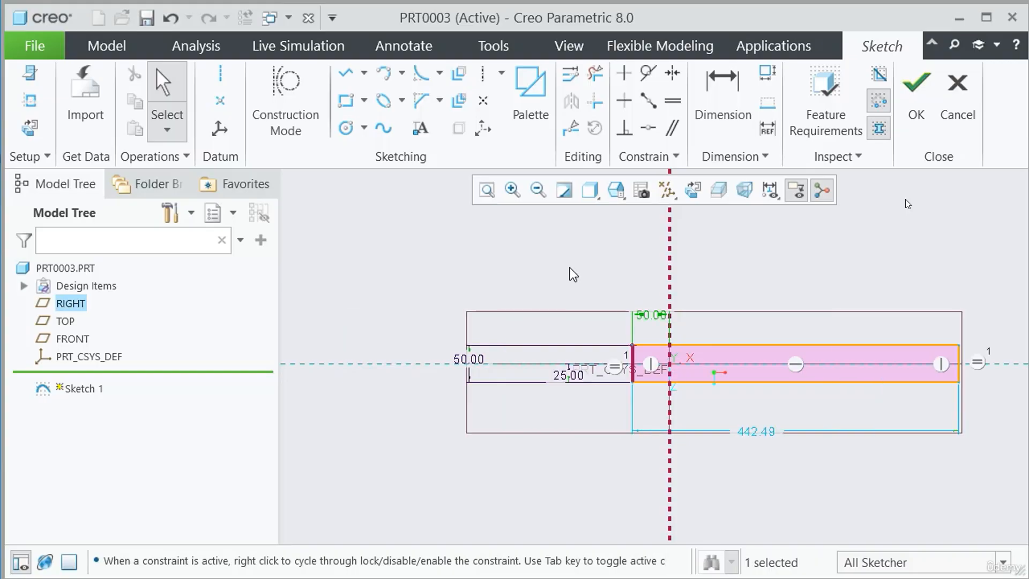
double_click(767, 429)
text(1)
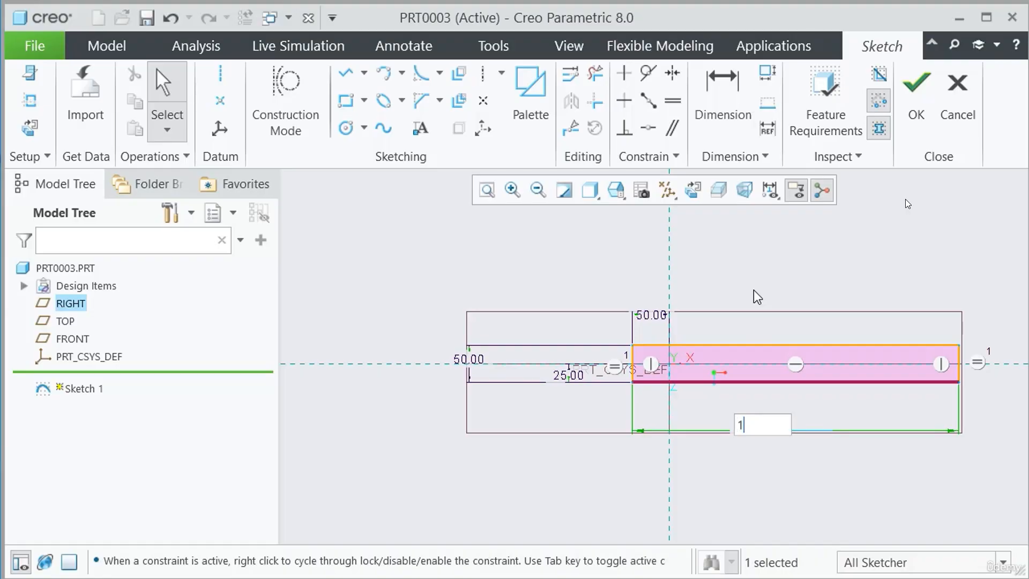
text(00)
key(Return)
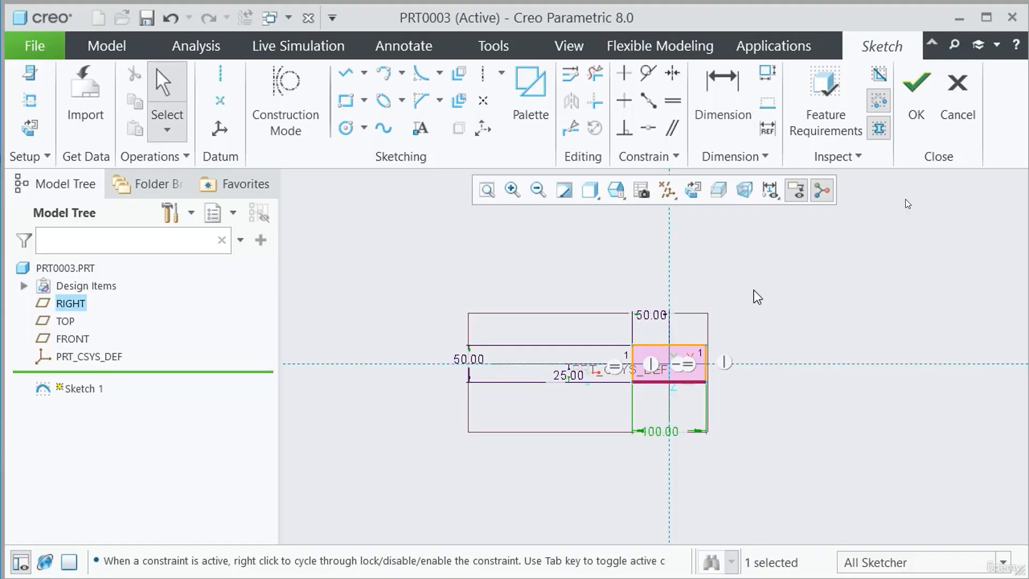
Step: Move the 25 offset and 50 height dimensions close to the rectangle's left side and reposition the 50 horizontal offset dimension
scroll(669, 438, up, 3)
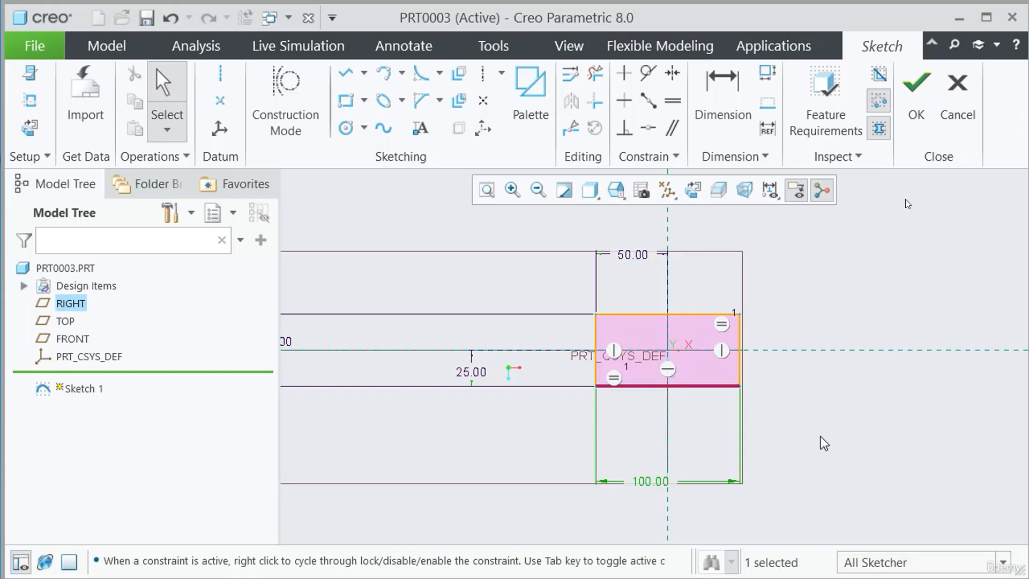
scroll(824, 444, up, 2)
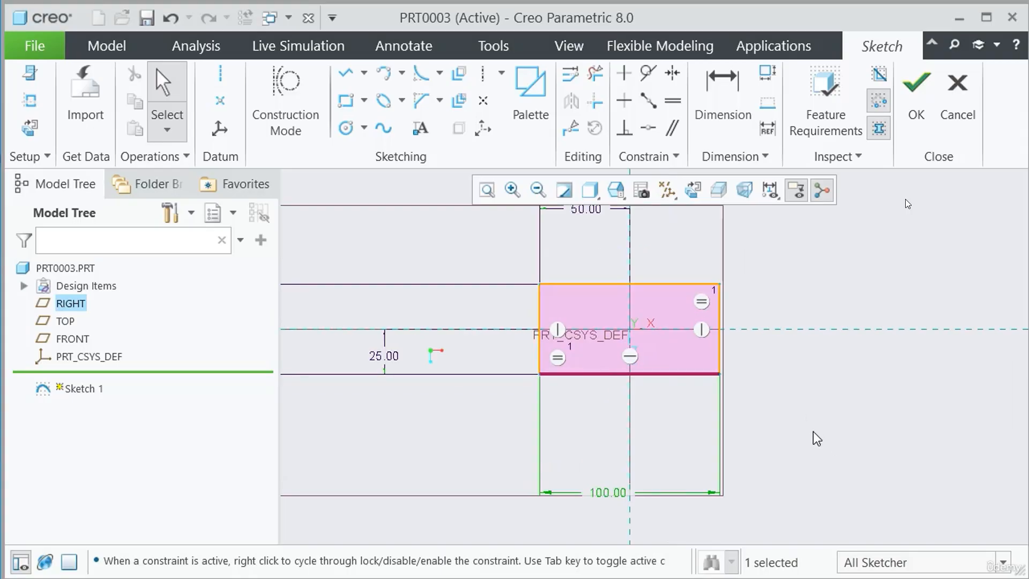
drag(384, 356, 492, 358)
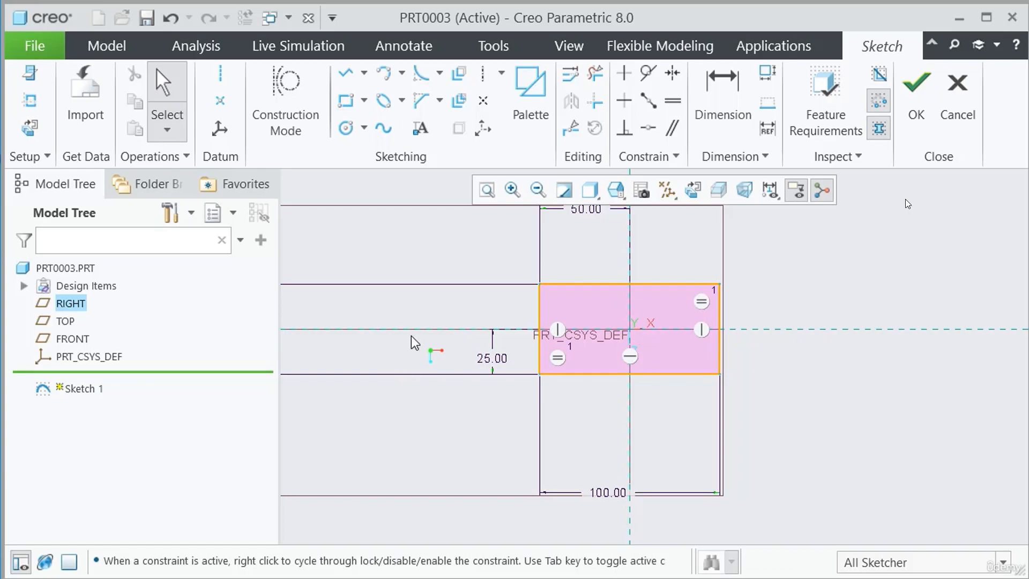
scroll(590, 413, up, 3)
drag(358, 373, 515, 374)
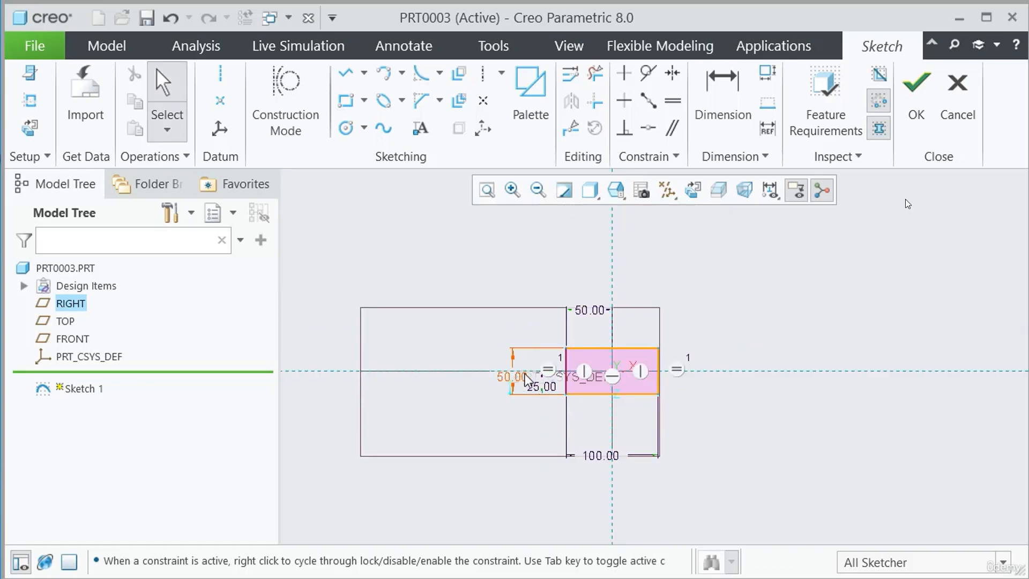
scroll(614, 354, down, 2)
mouse_move(581, 290)
mouse_down()
mouse_move(588, 461)
mouse_move(588, 443)
mouse_up()
scroll(600, 488, down, 2)
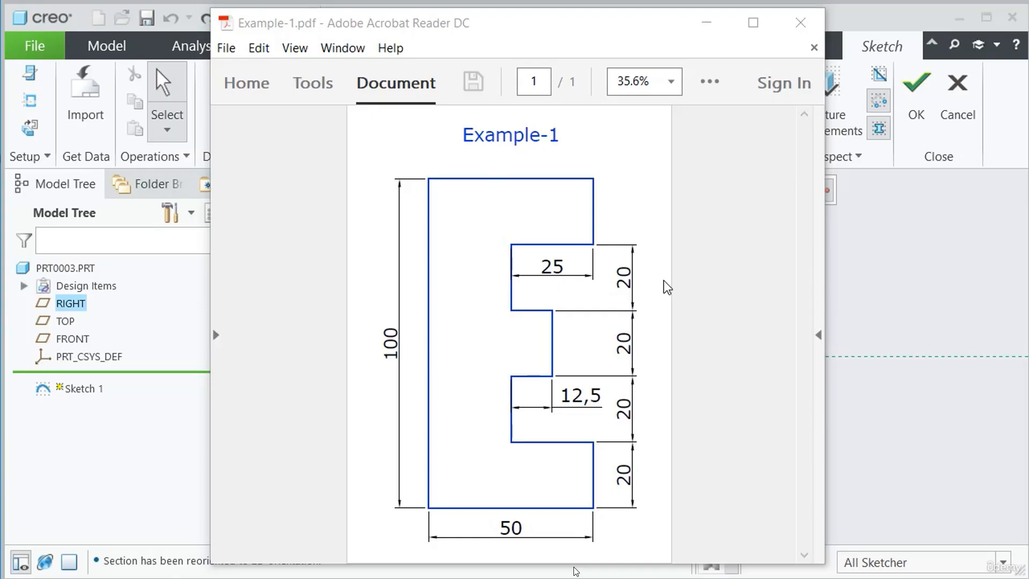
Step: Return from the Example-1 drawing to the empty sketch and start a line chain with the E profile's vertical left side and bottom line
click(707, 24)
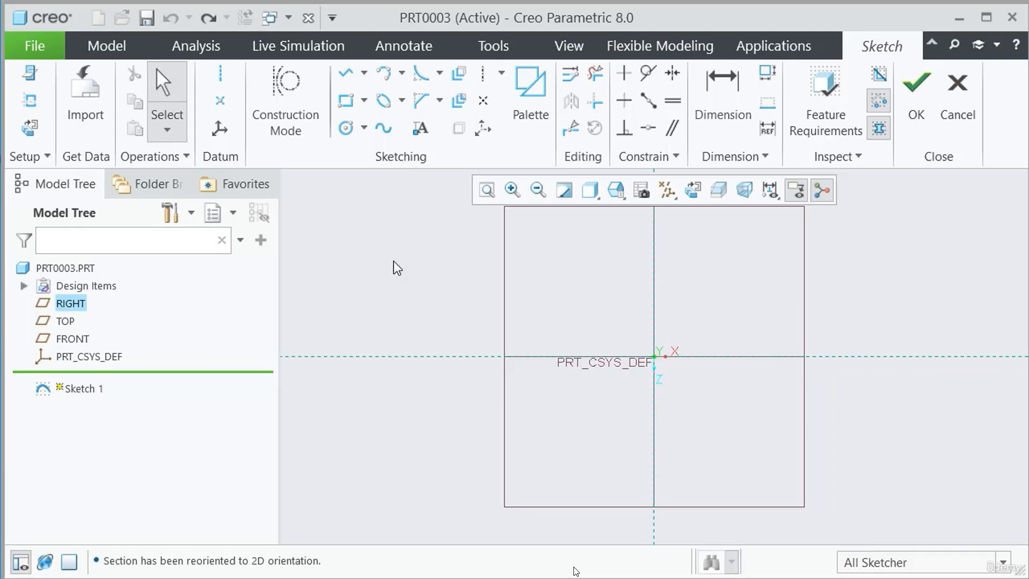
click(346, 75)
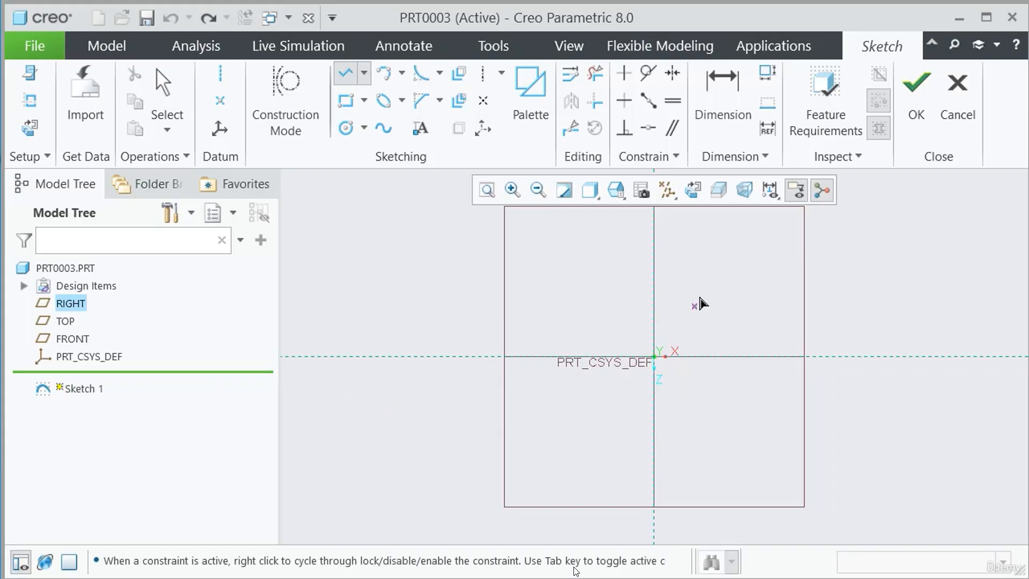
scroll(480, 426, down, 1)
scroll(745, 303, up, 1)
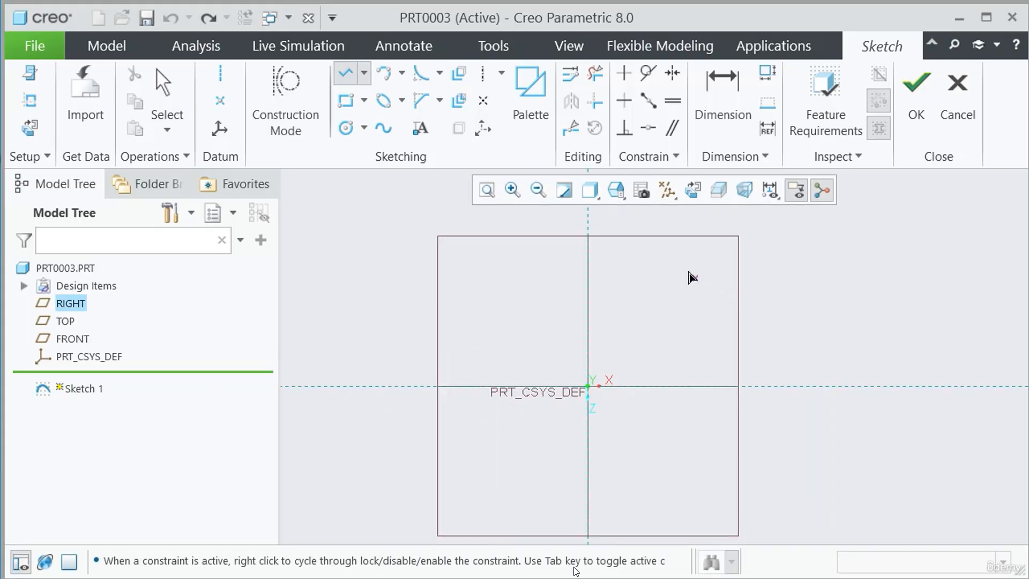
click(645, 252)
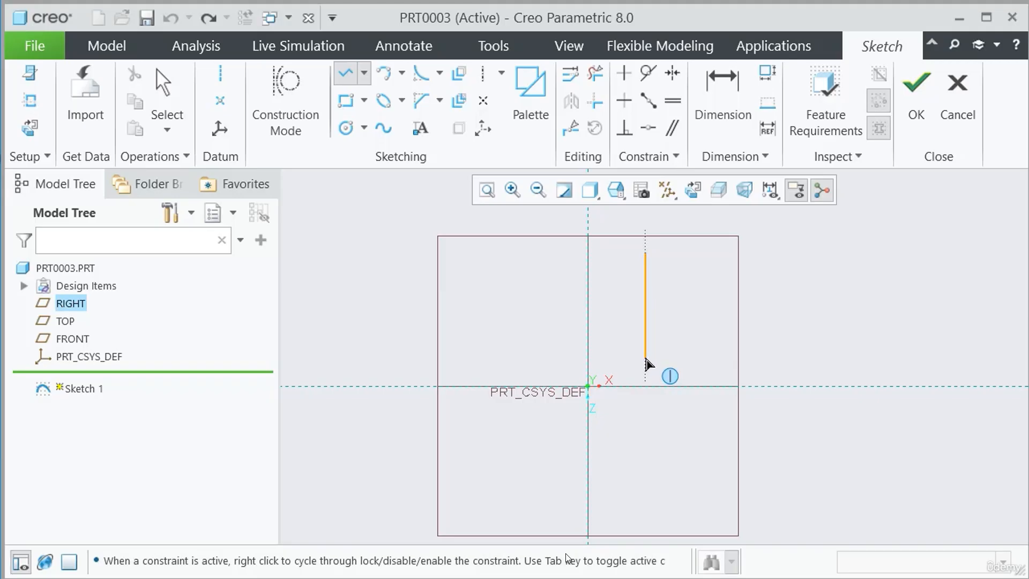
click(645, 358)
click(689, 358)
Step: Continue the line chain with the lower arm's vertical end, its upper edge and the vertical side of the lower notch
scroll(674, 416, down, 2)
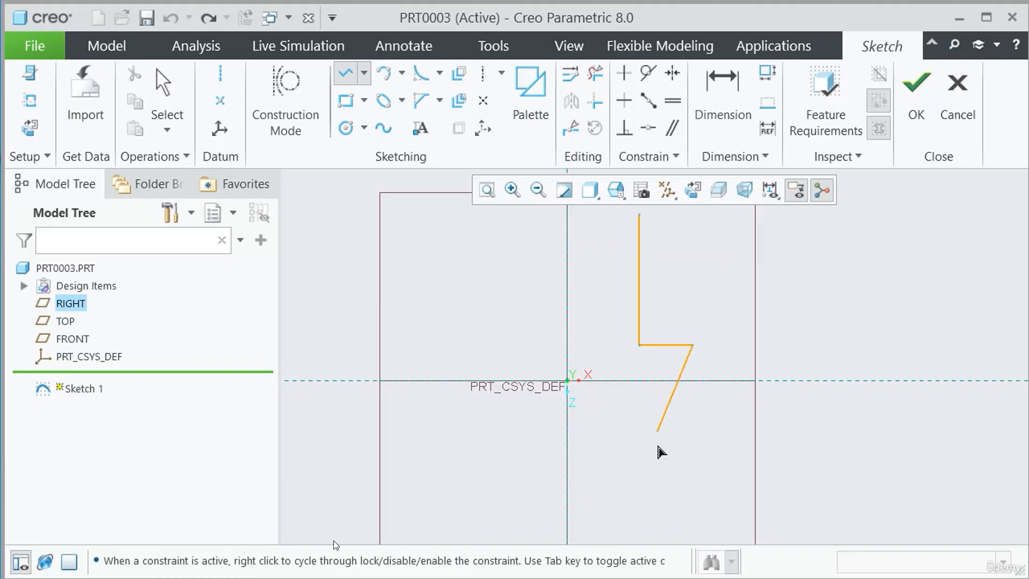
scroll(664, 370, up, 4)
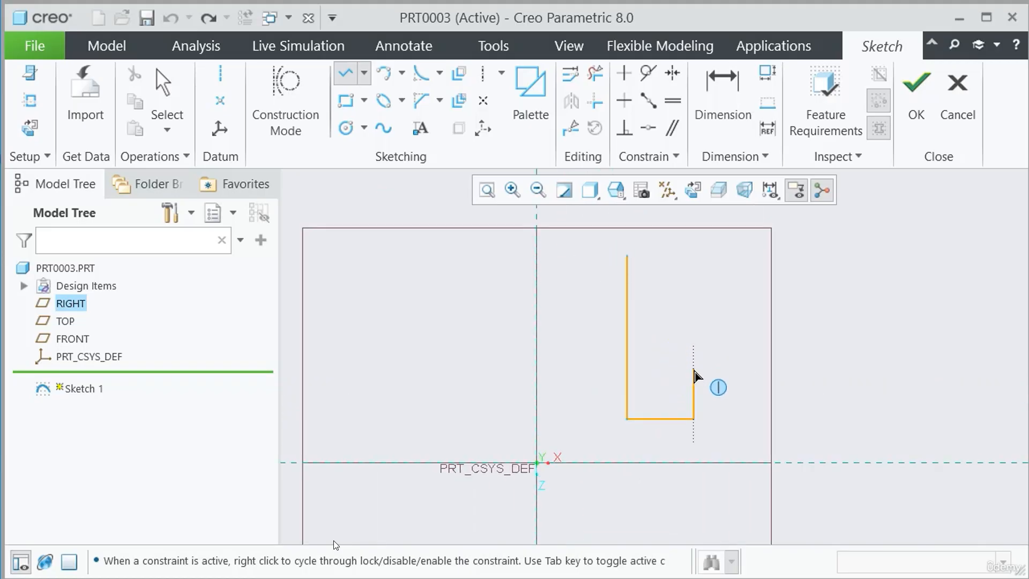
scroll(696, 423, down, 2)
scroll(702, 392, up, 1)
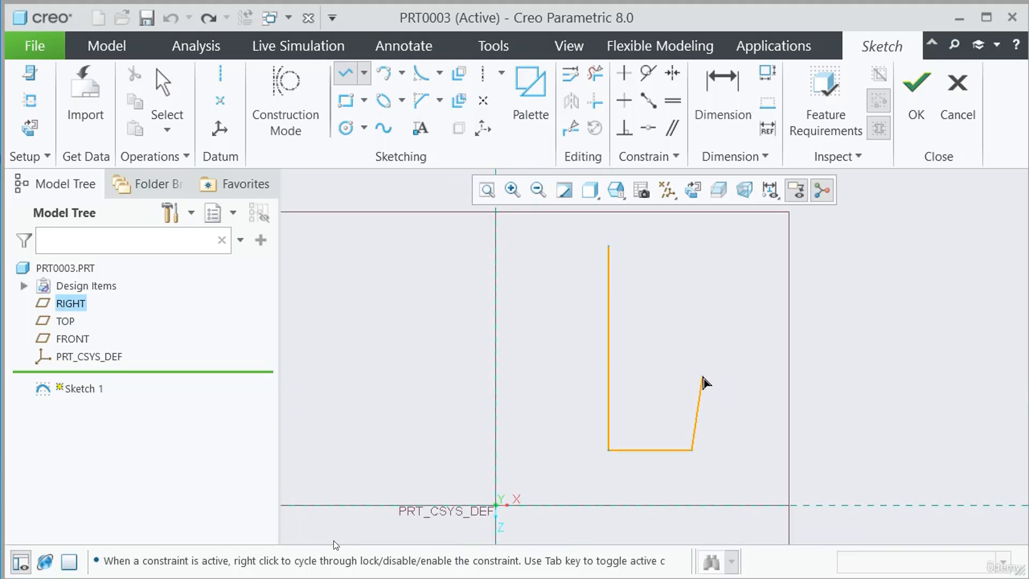
click(692, 404)
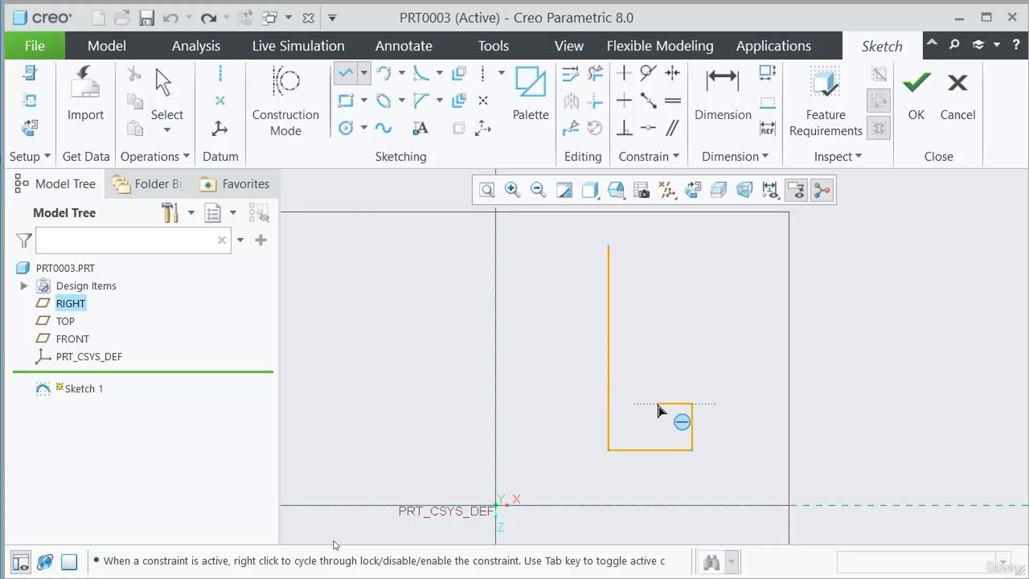
click(658, 403)
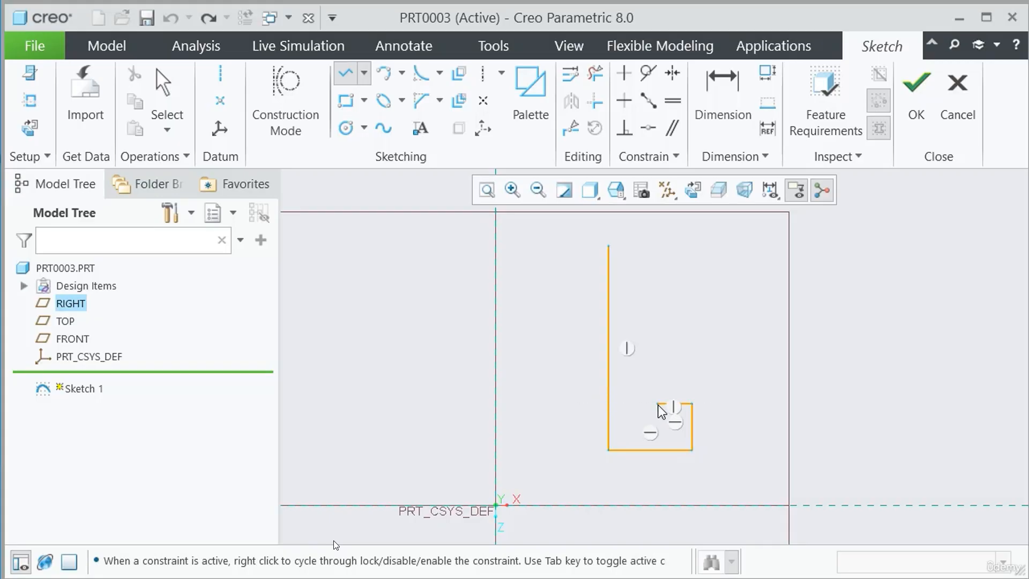
click(658, 363)
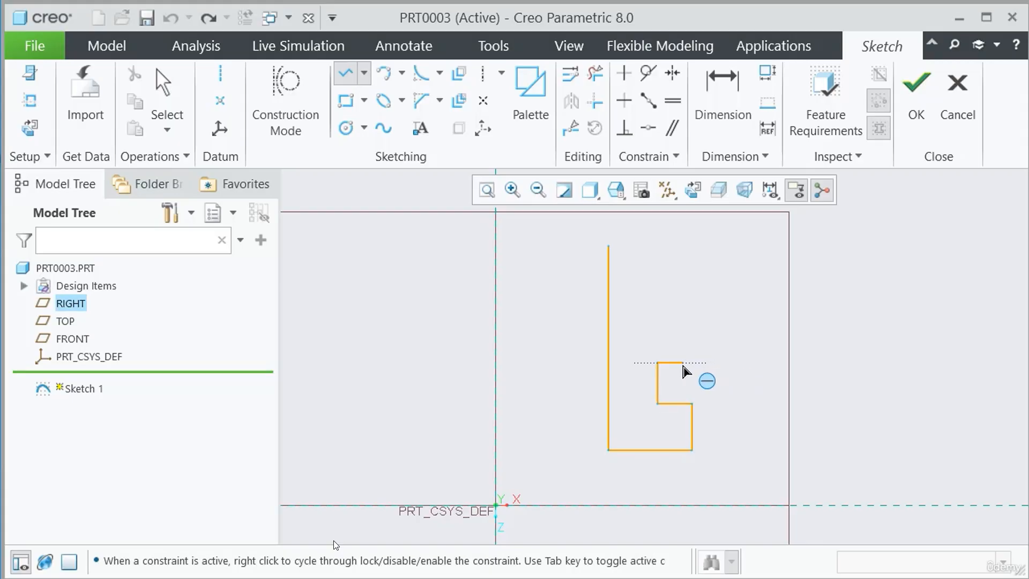
Step: Add the E profile's middle arm to the line chain, with its lower edge, vertical end and upper edge
click(683, 365)
scroll(669, 337, up, 1)
scroll(663, 338, down, 2)
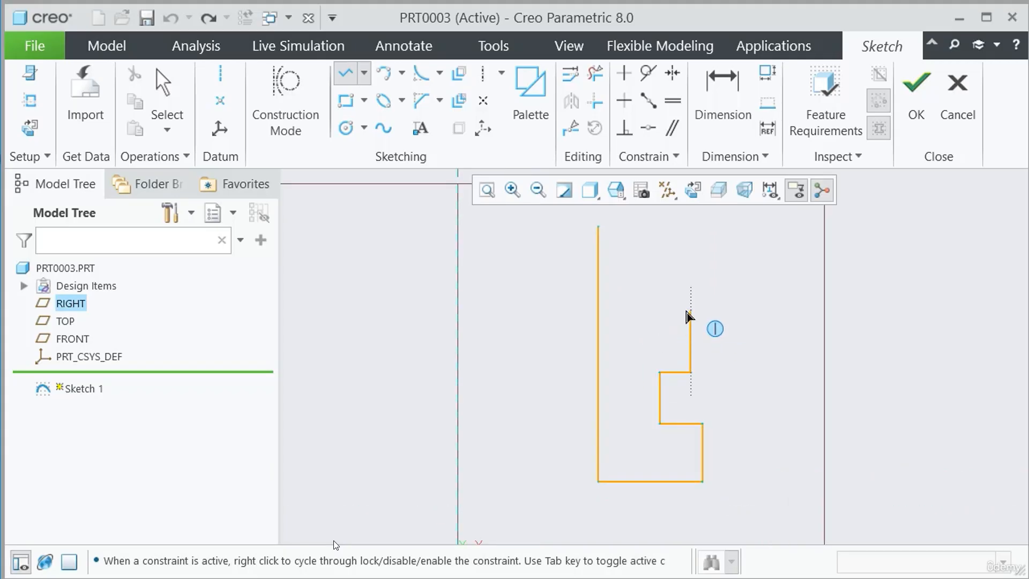
click(688, 305)
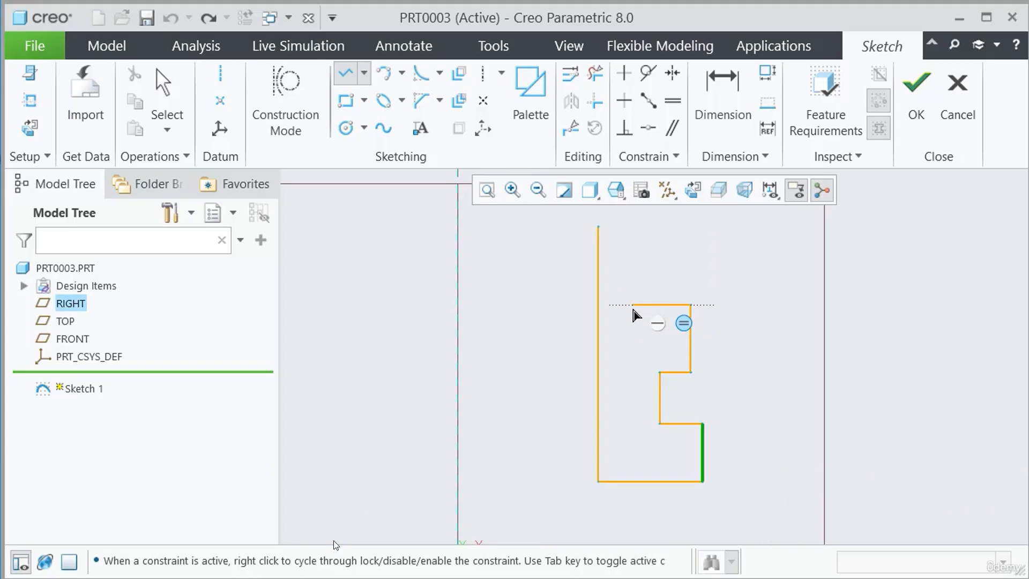
click(619, 304)
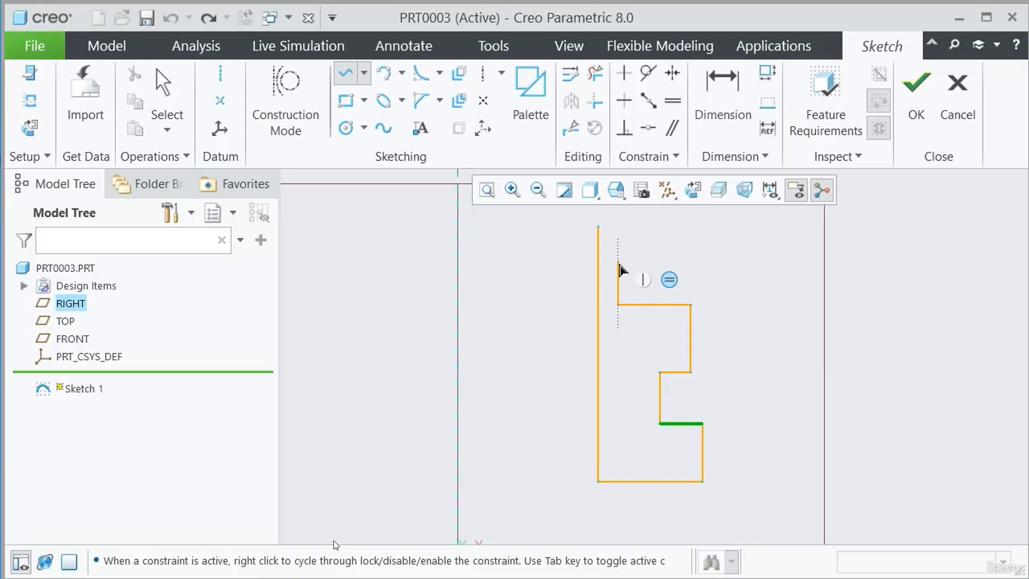
Step: Draw the upper notch and upper arm, close the profile with a slanted line to the start point and end the line chain
click(619, 258)
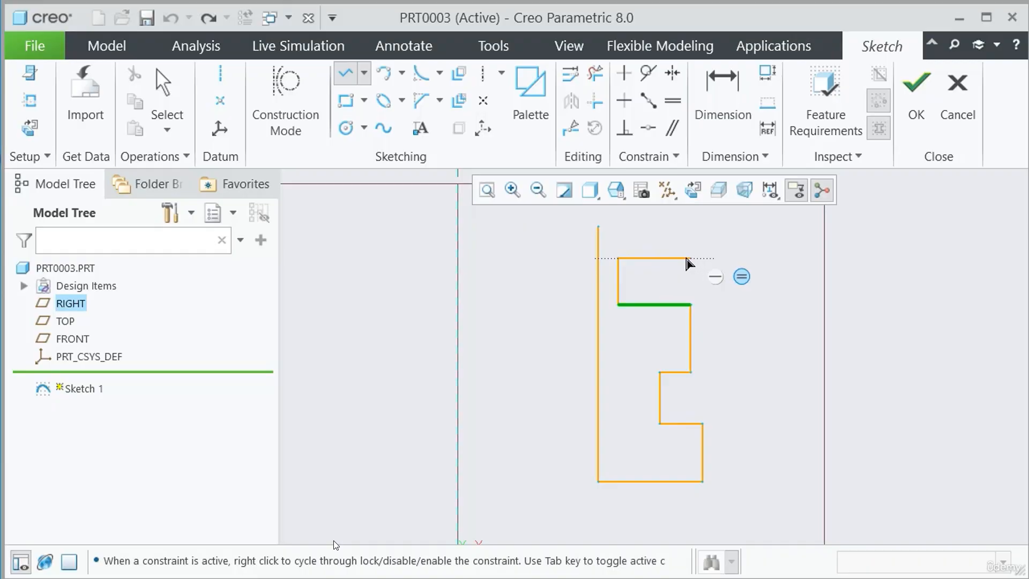
click(656, 259)
scroll(658, 260, up, 4)
click(673, 259)
click(562, 317)
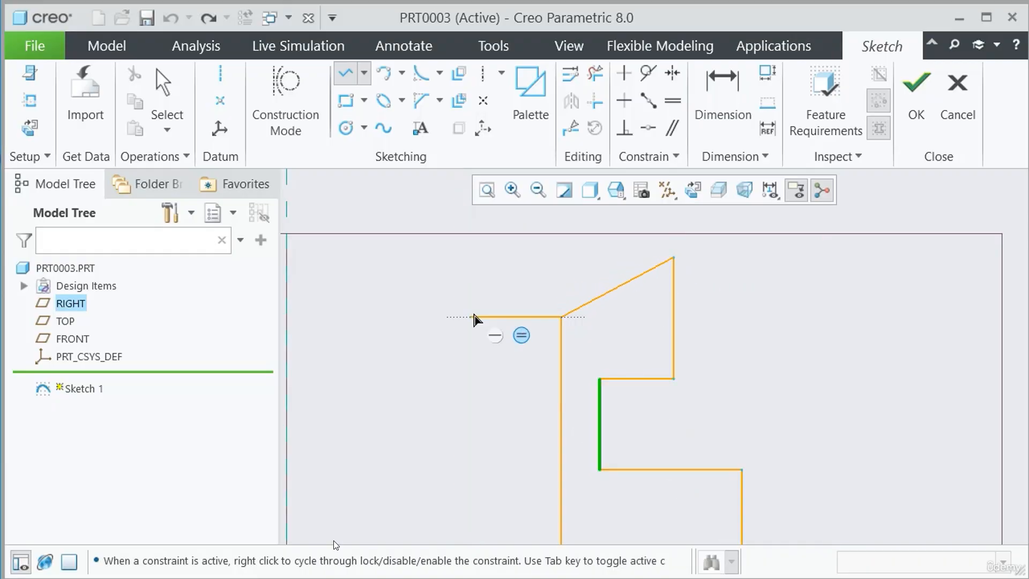
middle_click(474, 316)
middle_click(474, 316)
click(474, 315)
scroll(539, 279, up, 2)
scroll(539, 280, up, 1)
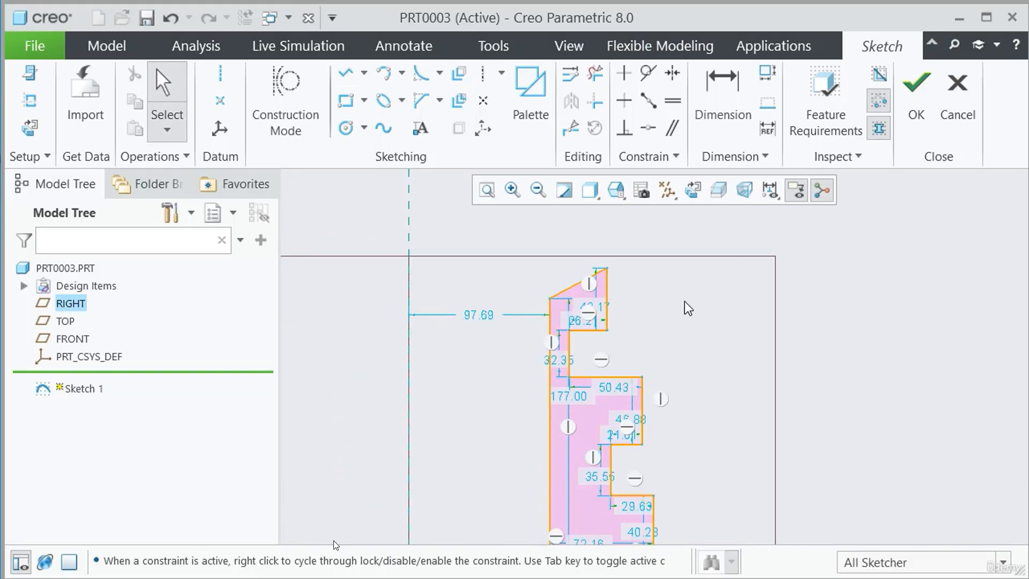
Step: Constrain the slanted closing line on the upper arm to be horizontal
scroll(685, 299, up, 1)
scroll(608, 397, down, 2)
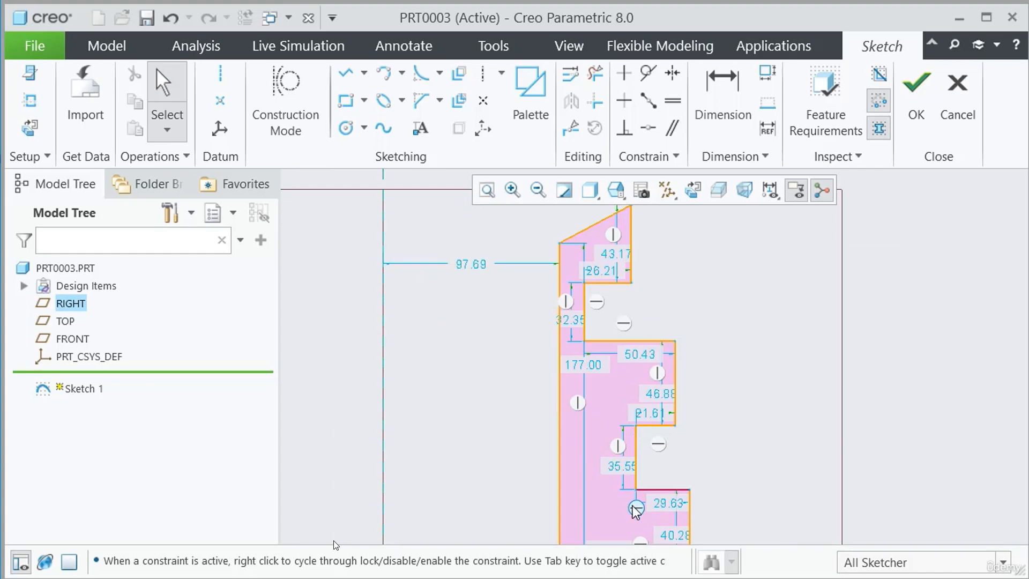
scroll(638, 522, up, 2)
scroll(622, 339, down, 1)
scroll(615, 343, down, 2)
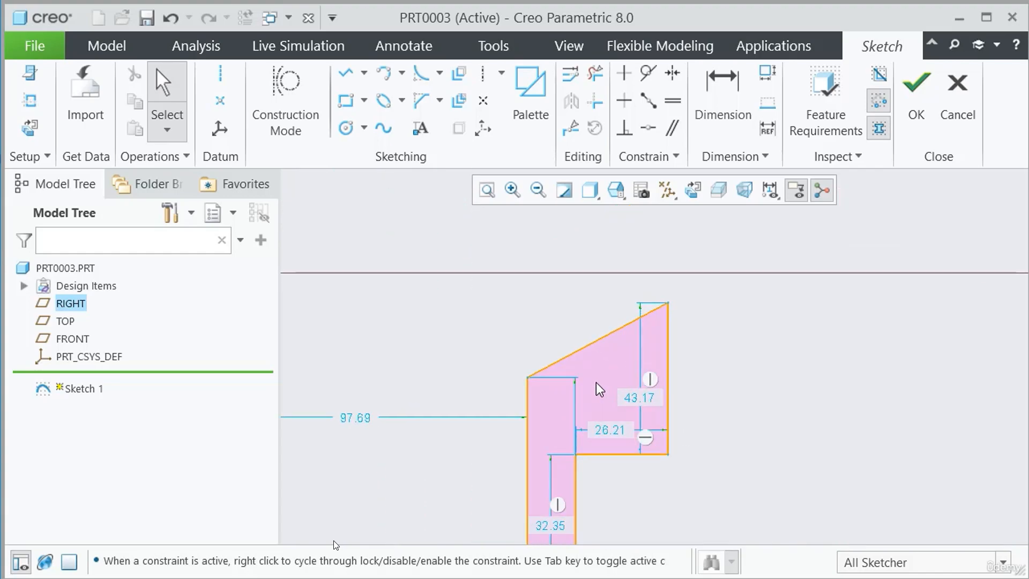
click(603, 339)
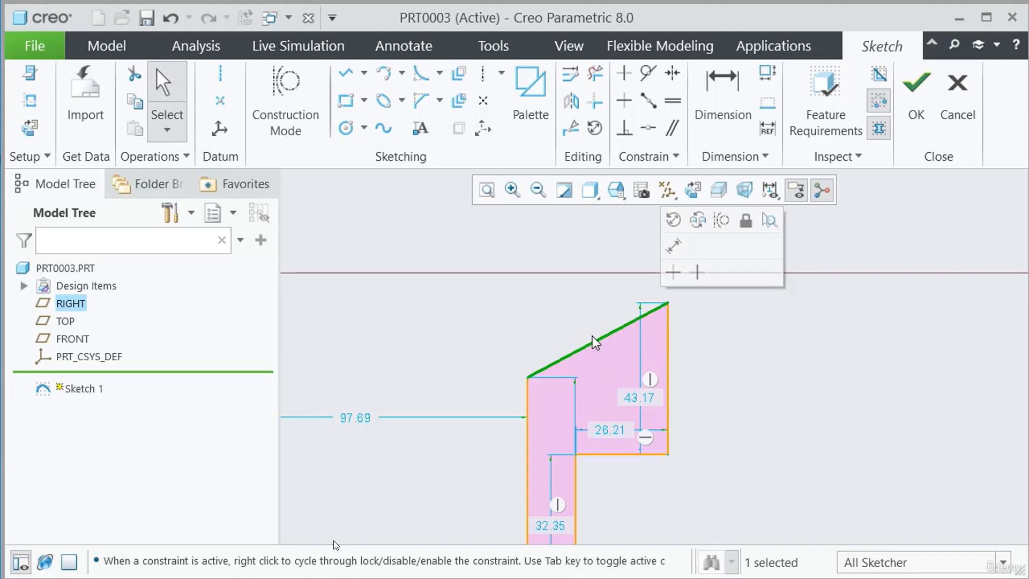
click(625, 103)
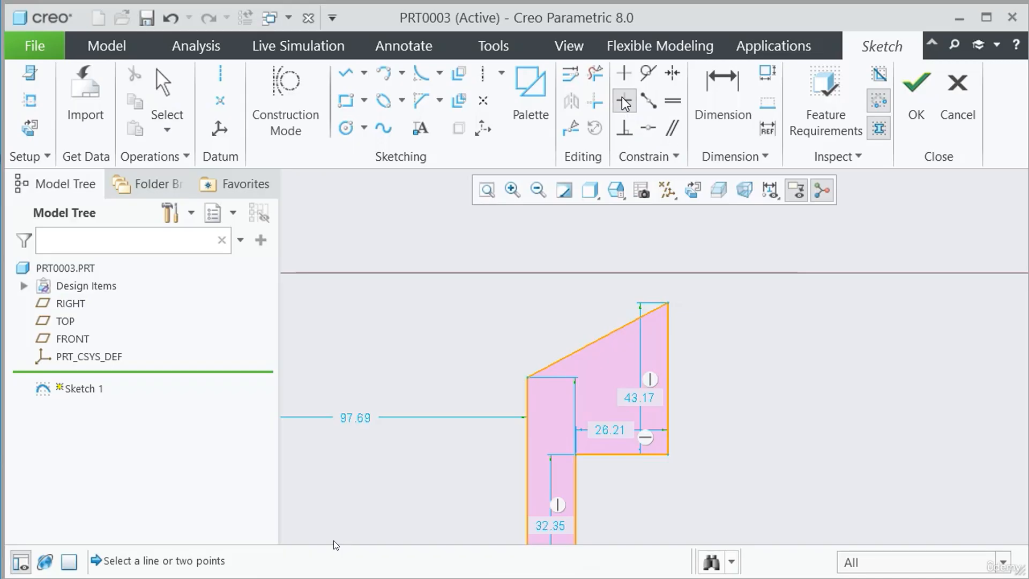
click(622, 328)
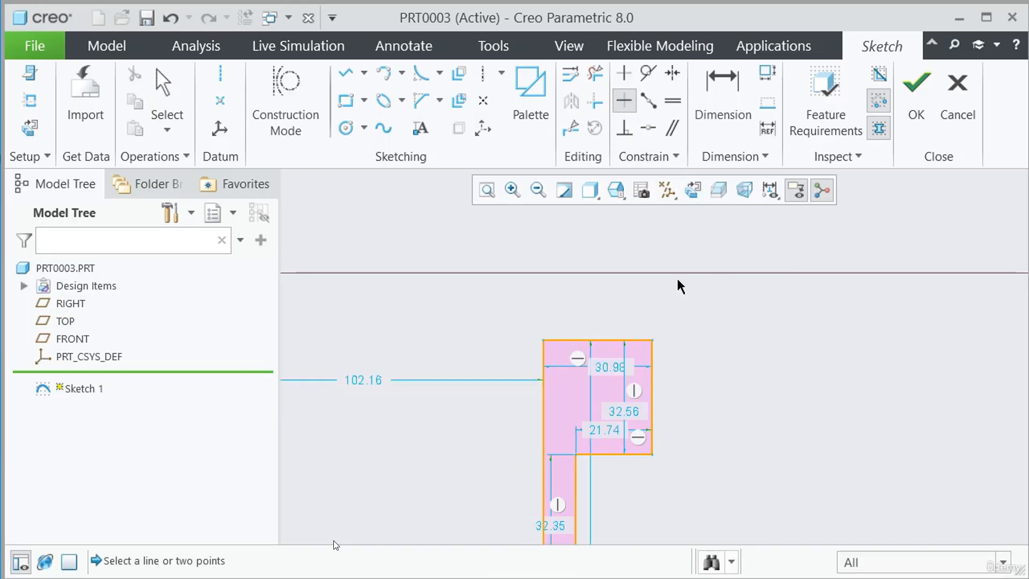
Step: Compare the closed profile with the Example-1 drawing in Acrobat Reader and return to the Creo sketch
scroll(621, 248, down, 3)
scroll(622, 268, down, 1)
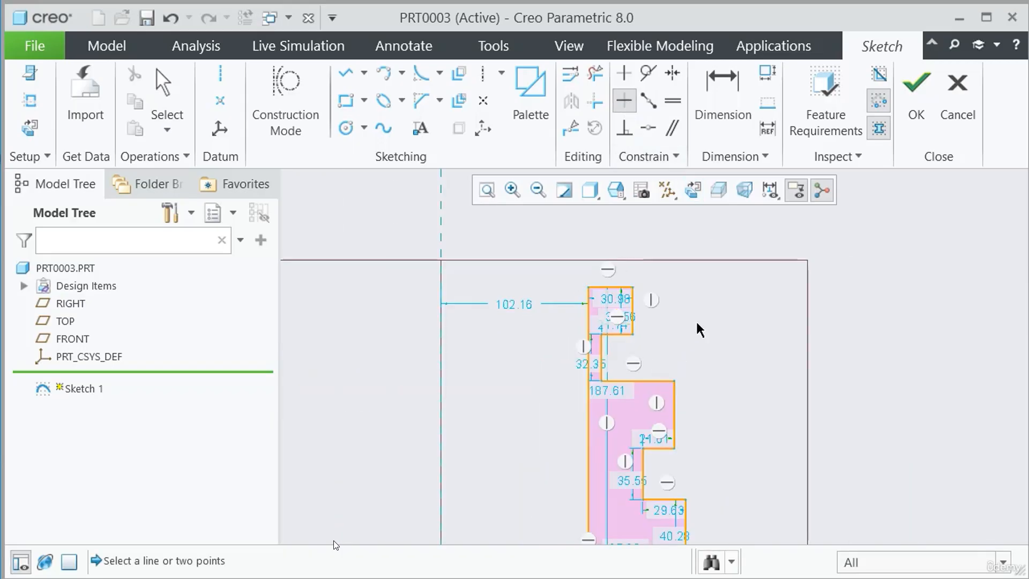
scroll(699, 330, down, 1)
scroll(697, 456, up, 3)
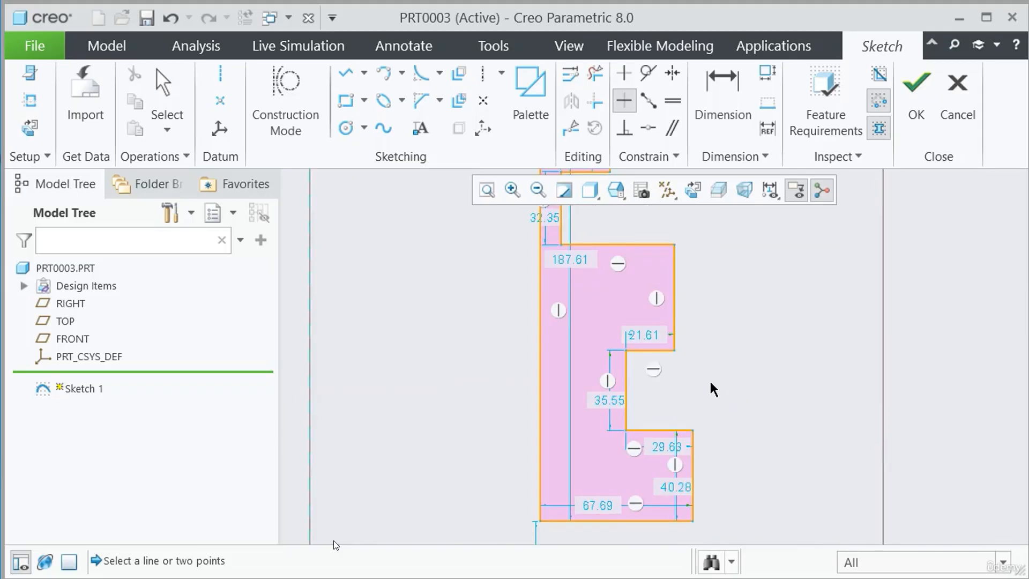
key(alt+Tab)
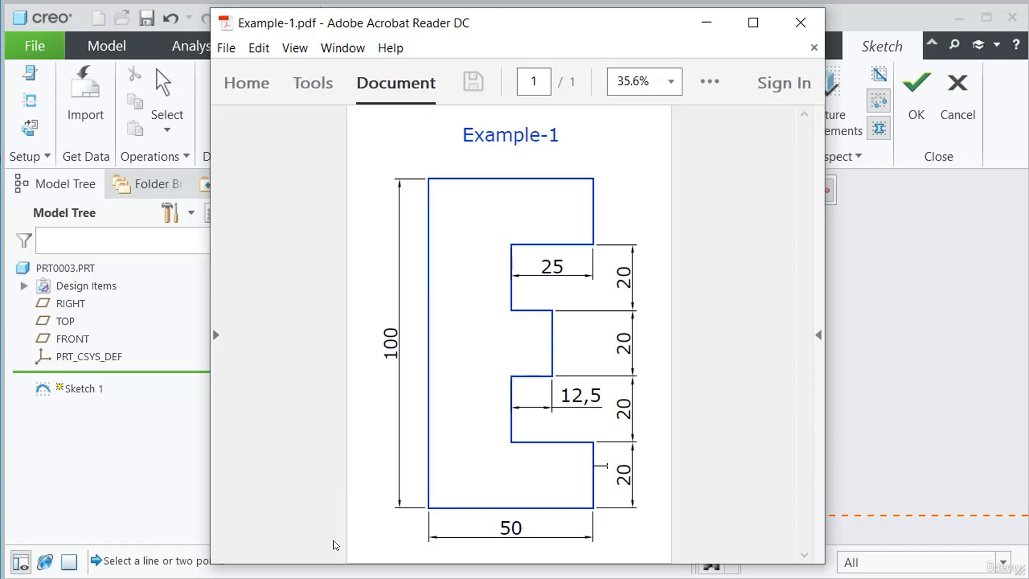
click(715, 30)
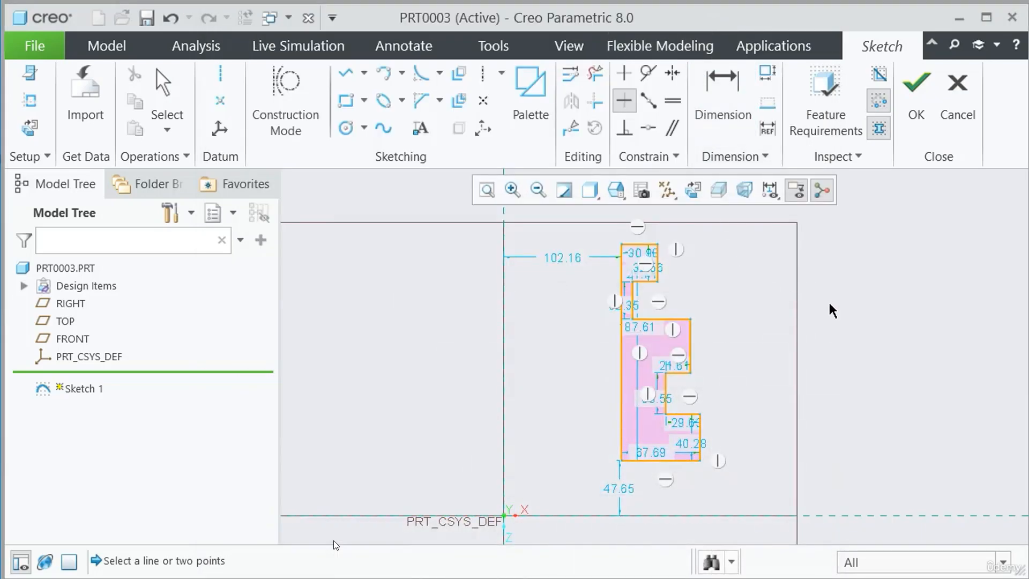
scroll(729, 429, up, 1)
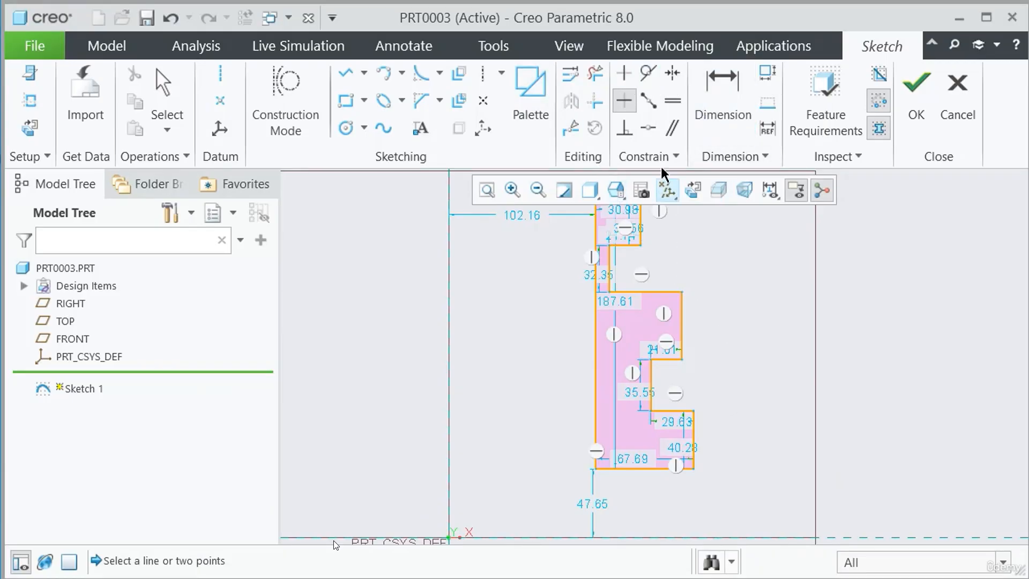
Step: Set the height of the lower arm's vertical end to 20, consulting the Example-1 drawing for the value
click(723, 97)
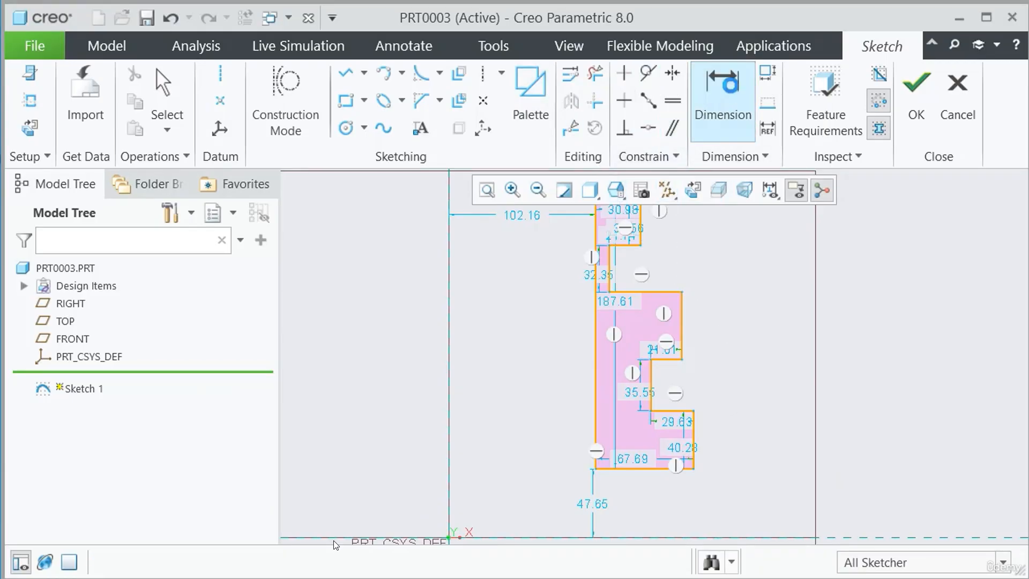
scroll(707, 453, up, 3)
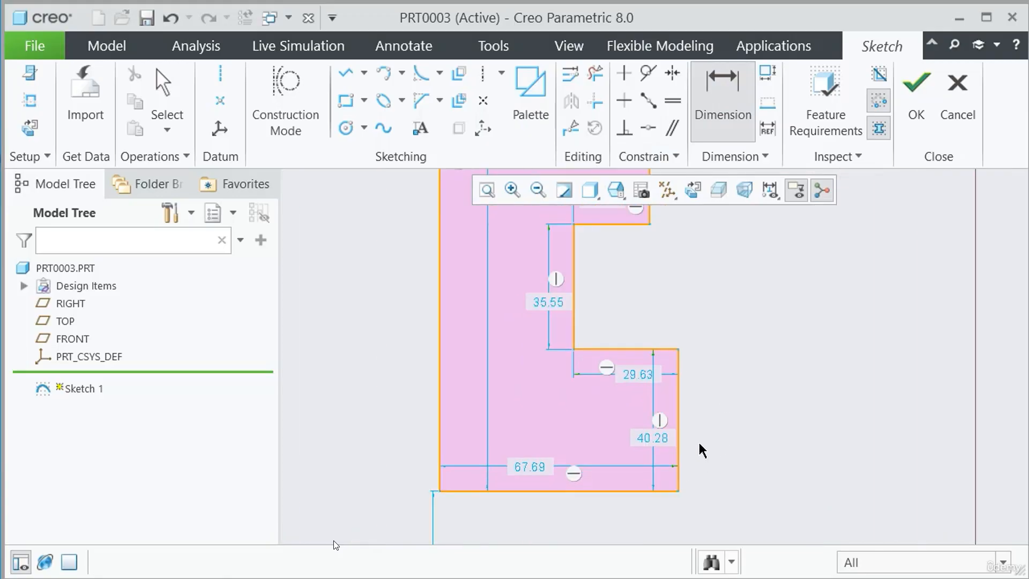
double_click(655, 439)
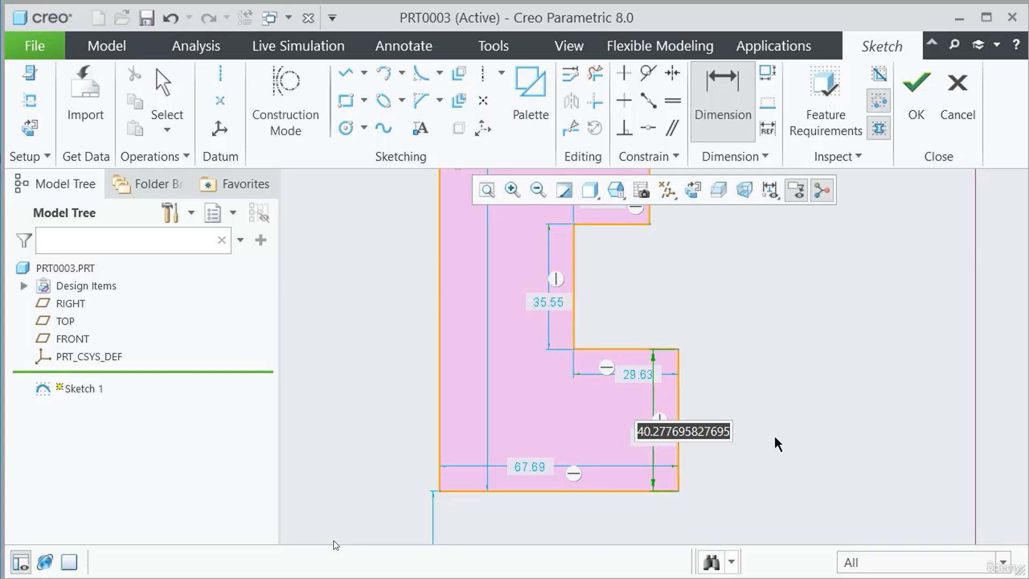
key(alt+Tab)
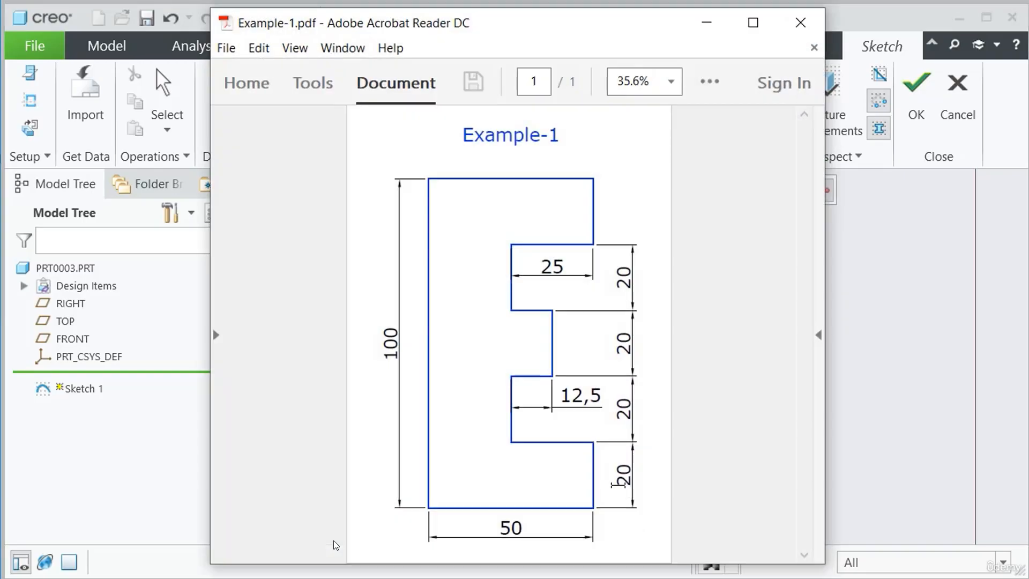
click(707, 23)
text(2)
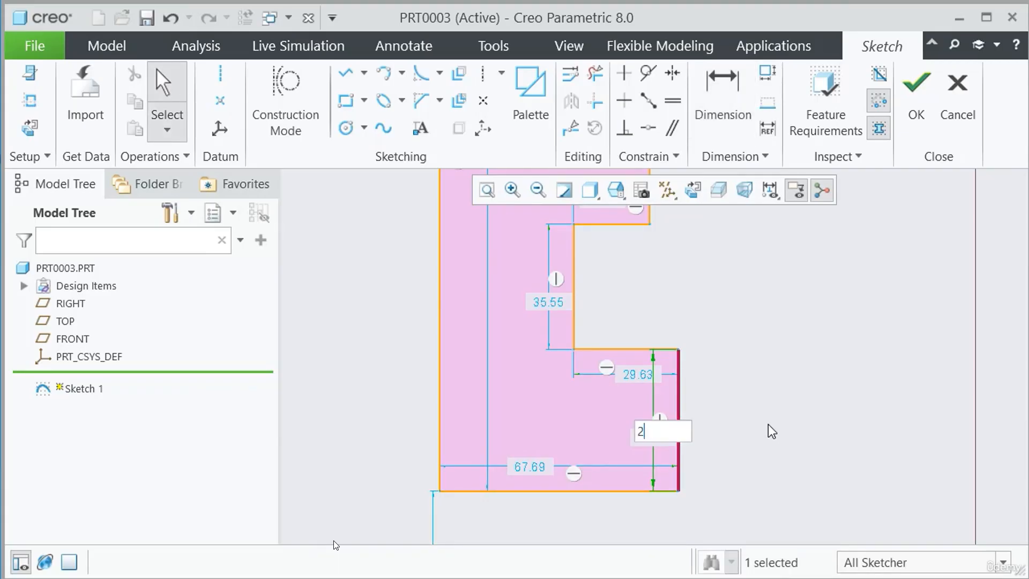
text(0)
key(Return)
scroll(659, 482, up, 1)
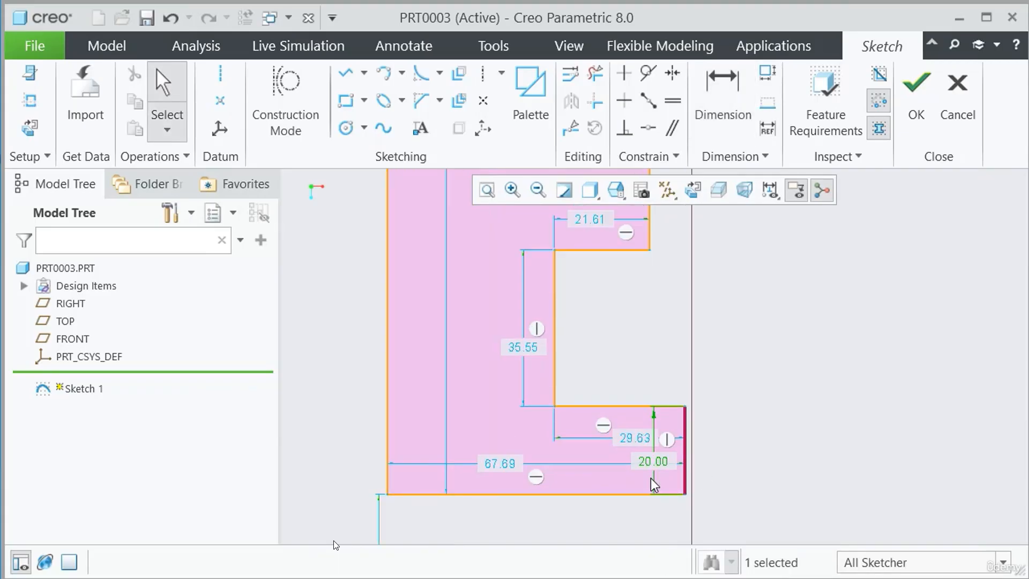
click(729, 310)
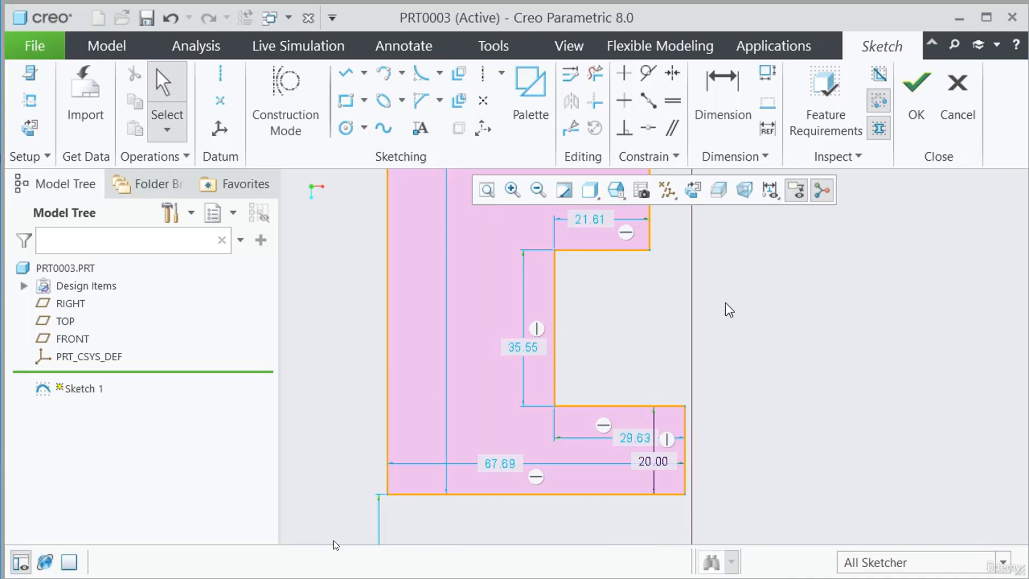
Step: Apply Equal constraints matching the lower notch's vertical side and the middle arm's vertical end to the lower arm's end
click(672, 102)
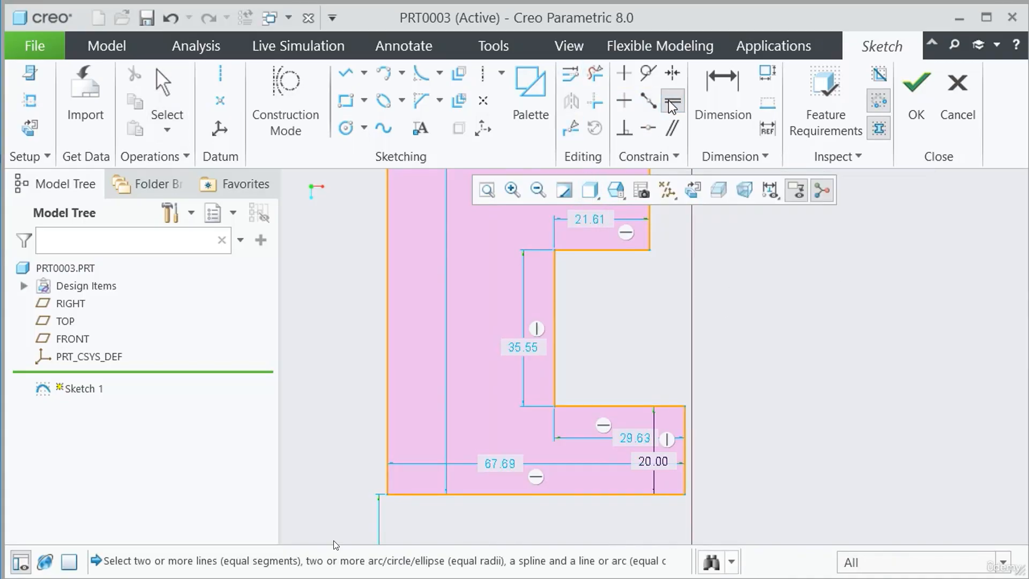
click(685, 428)
click(555, 293)
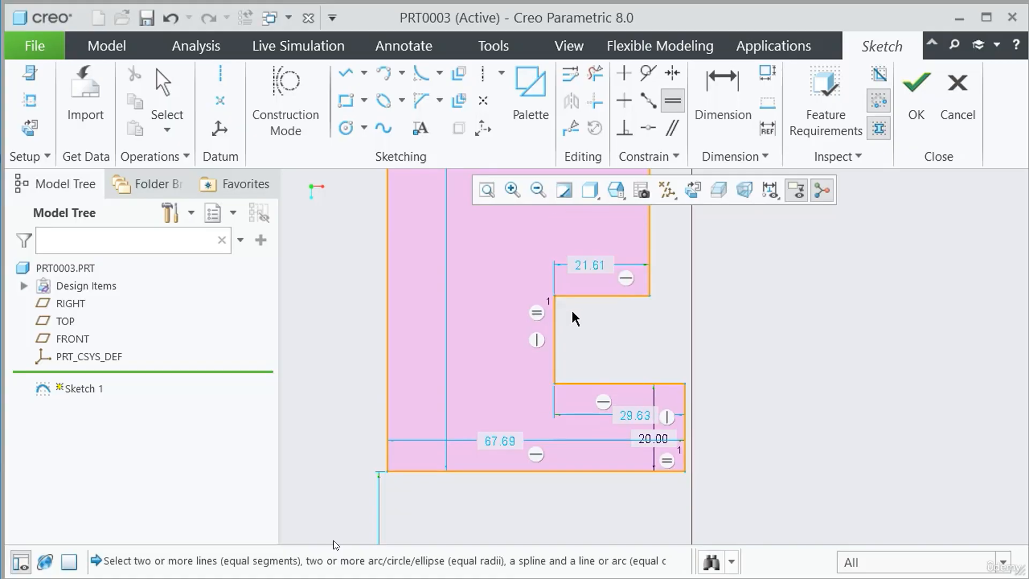
scroll(642, 517, up, 1)
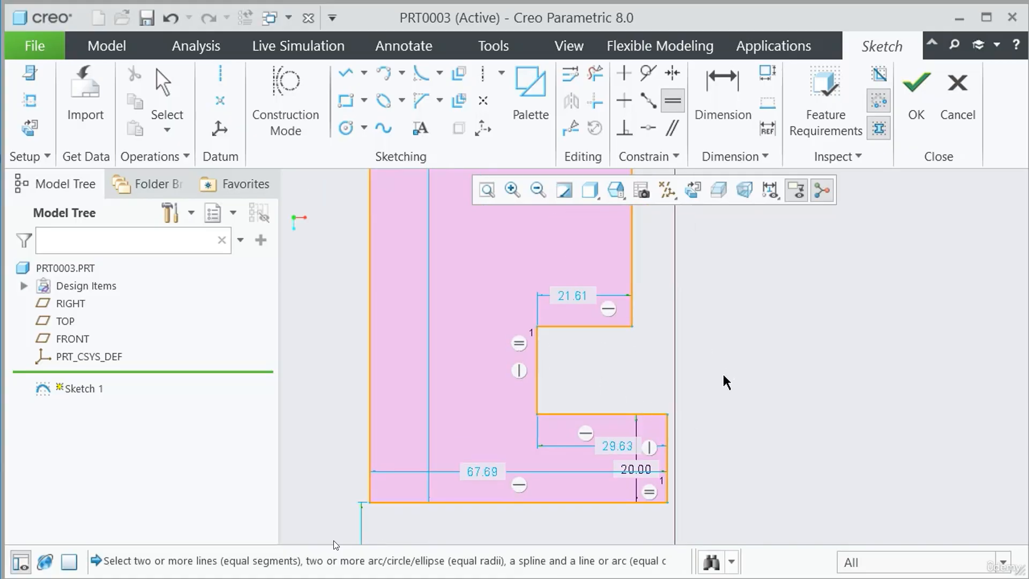
click(667, 428)
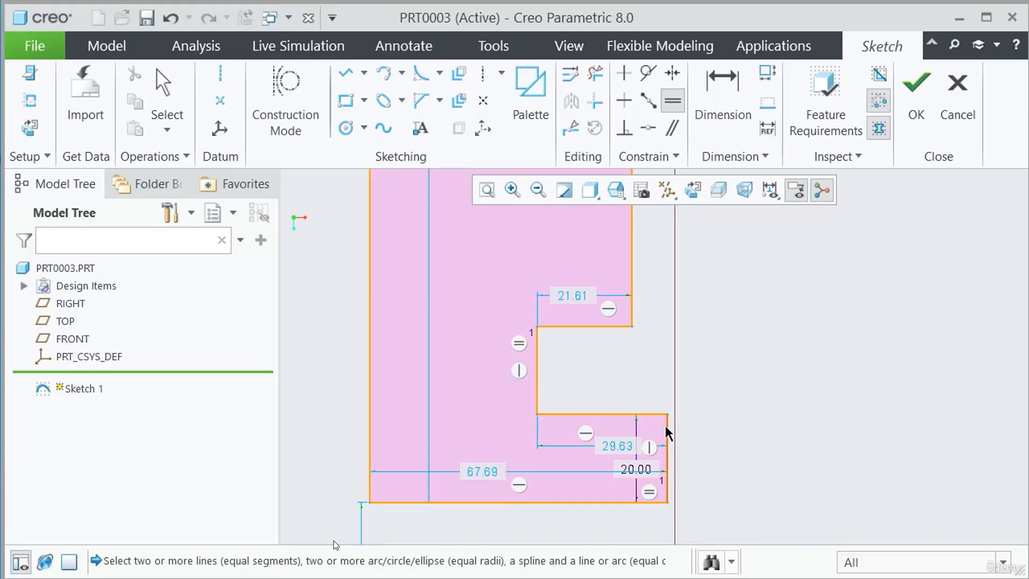
click(632, 268)
scroll(617, 478, up, 2)
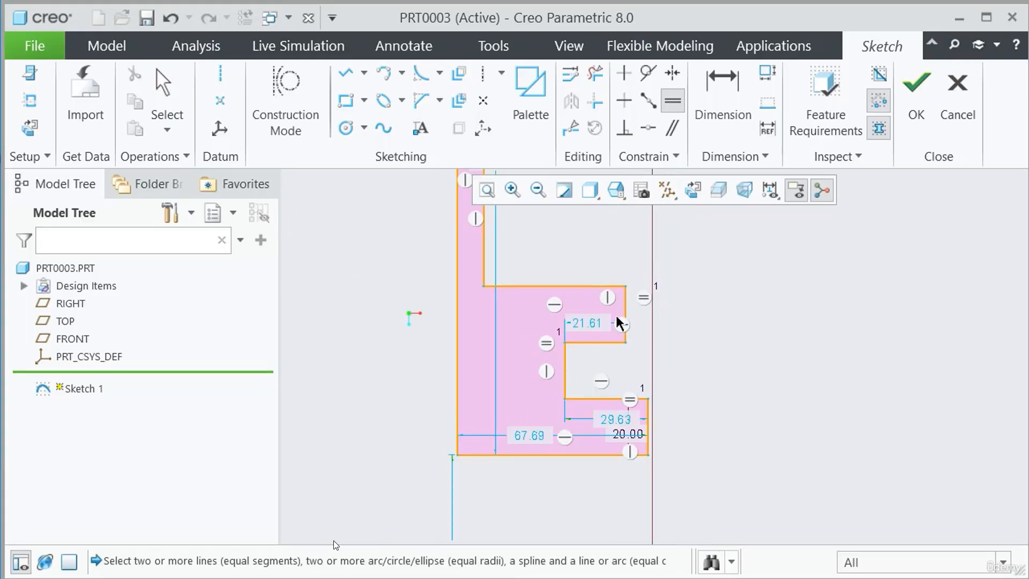
scroll(603, 408, up, 2)
scroll(605, 262, down, 1)
scroll(598, 274, down, 1)
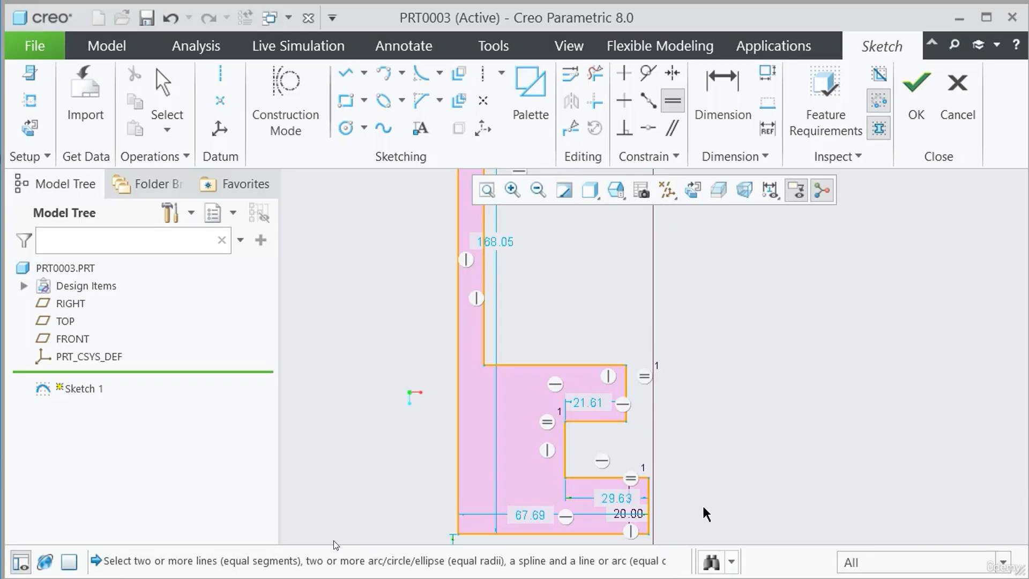
Step: Extend the Equal constraint to the upper notch's vertical side so that it matches the lower arm's vertical end
click(489, 268)
scroll(567, 463, up, 1)
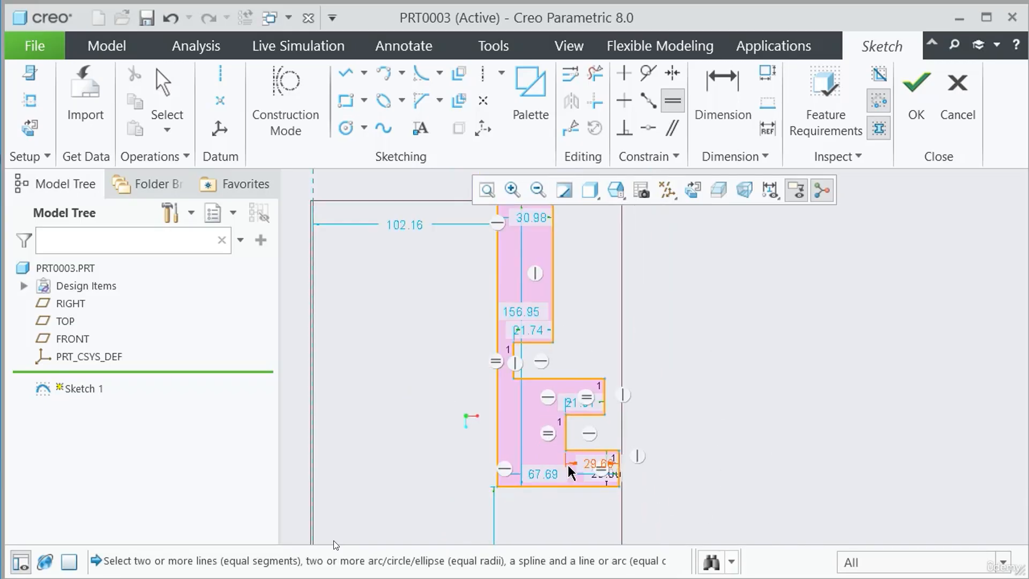
scroll(570, 389, up, 1)
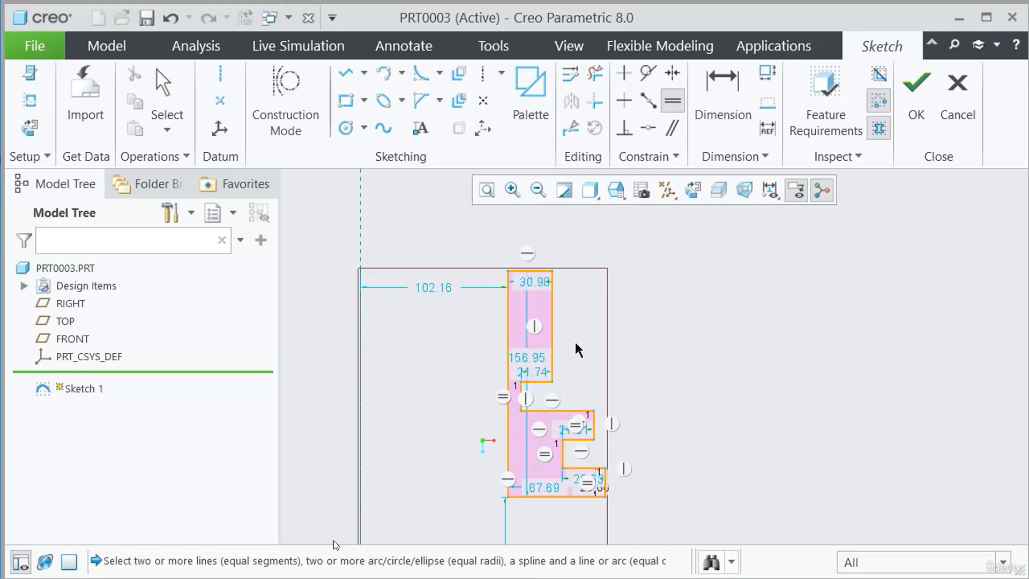
scroll(625, 316, up, 1)
scroll(601, 439, down, 1)
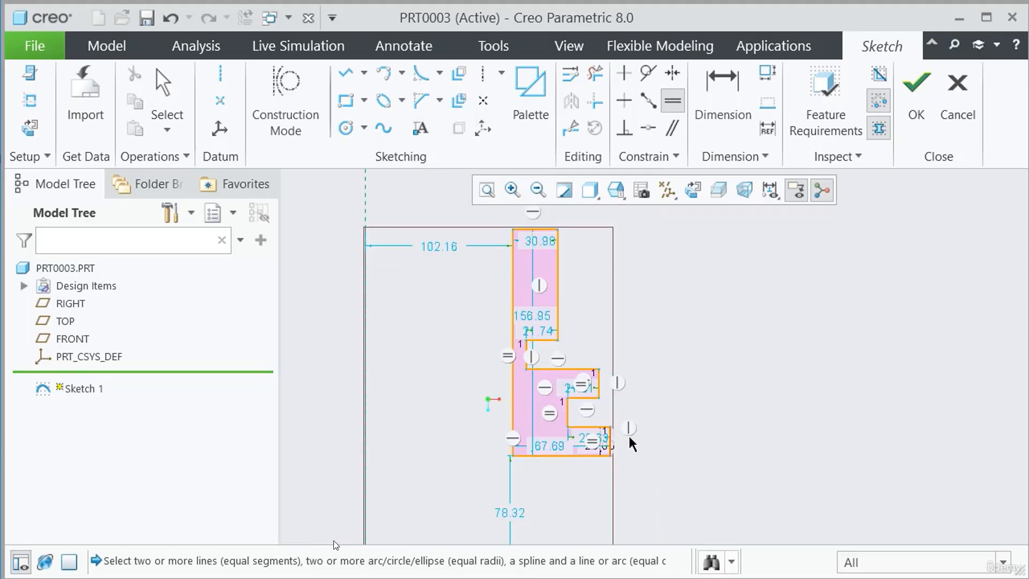
middle_click(480, 306)
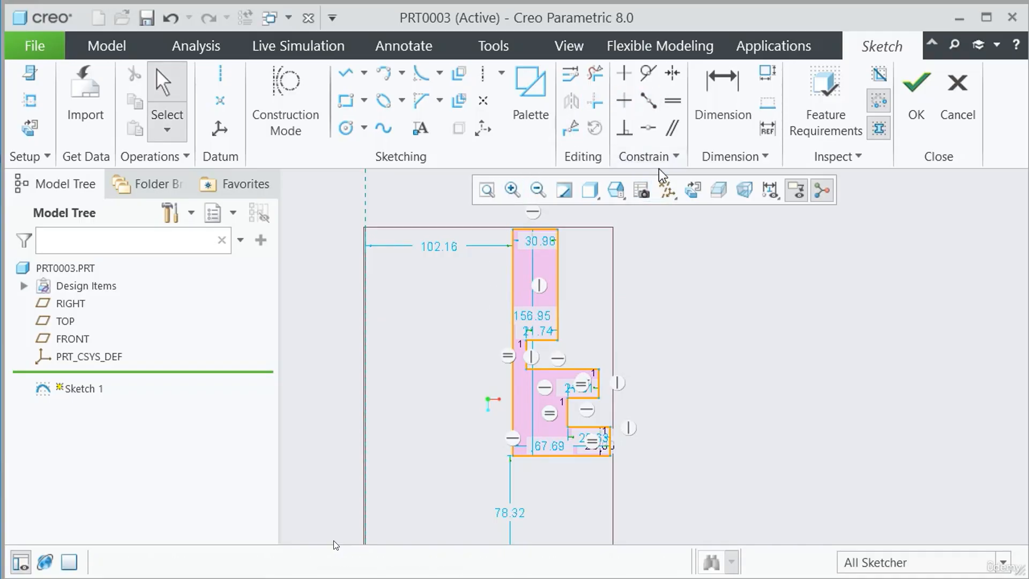
Step: Dimension the profile's long vertical back edge and set its height to 100
click(717, 87)
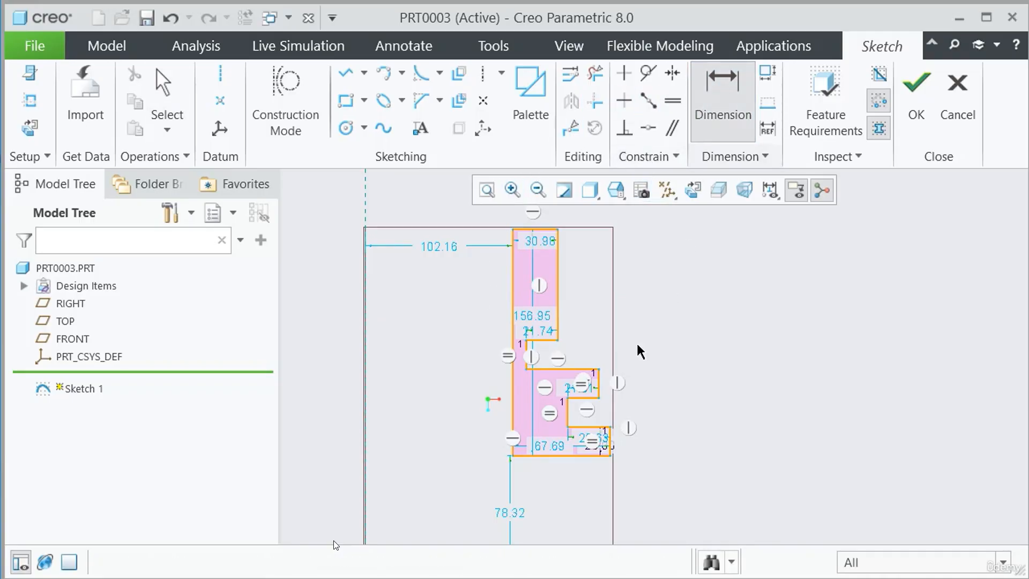
click(513, 310)
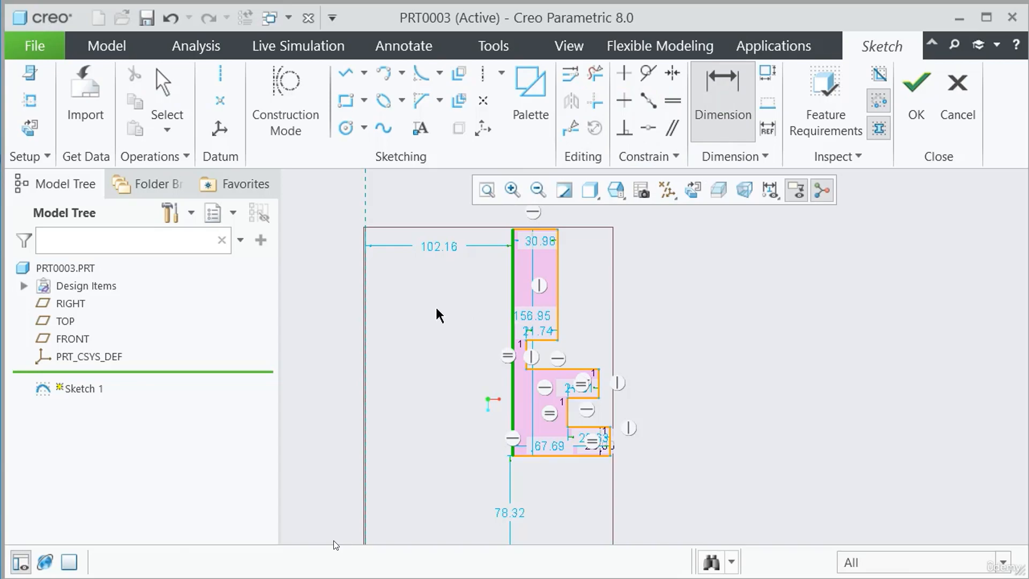
middle_click(436, 306)
text(100)
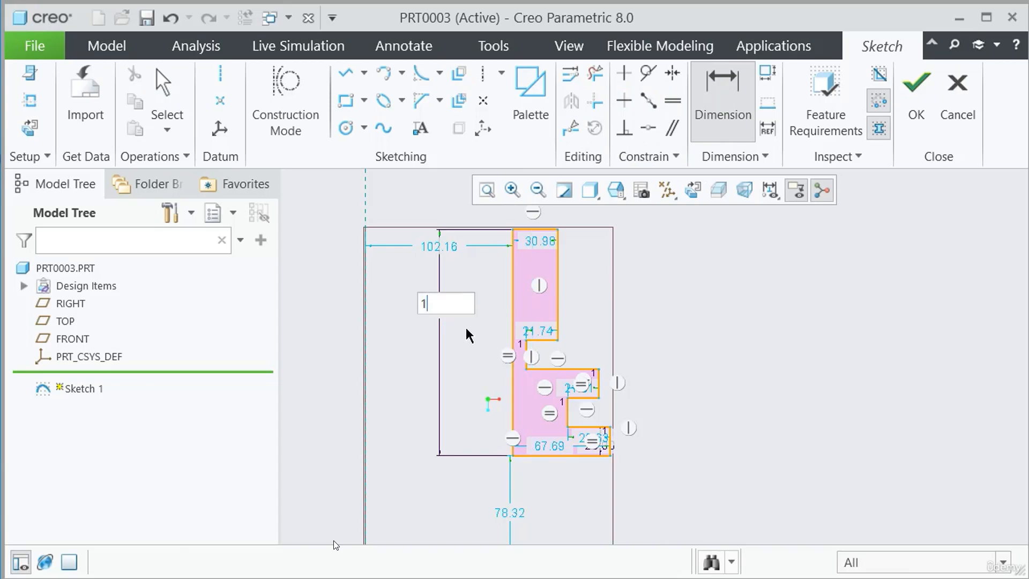
key(Return)
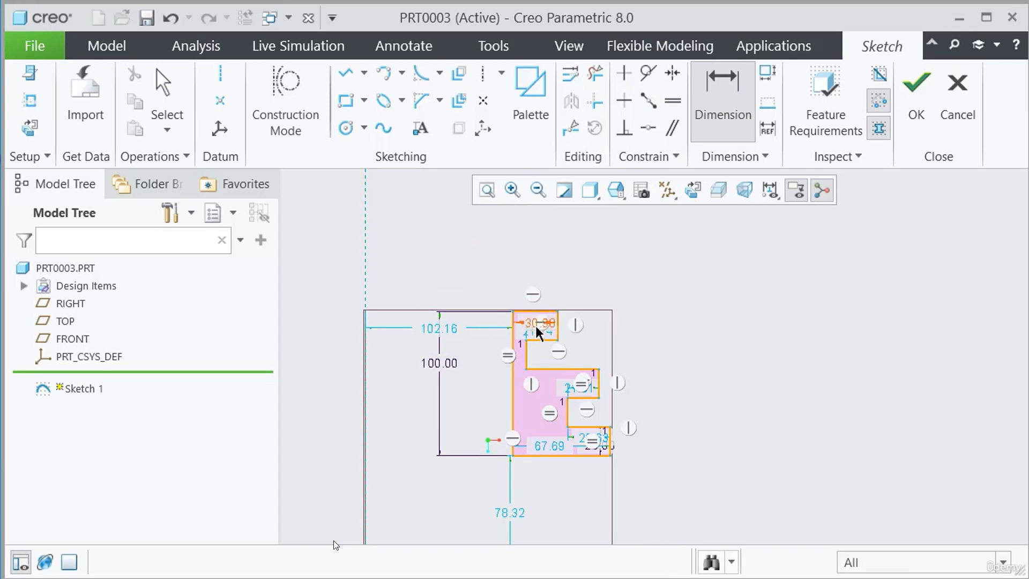
scroll(513, 378, up, 3)
scroll(587, 355, down, 2)
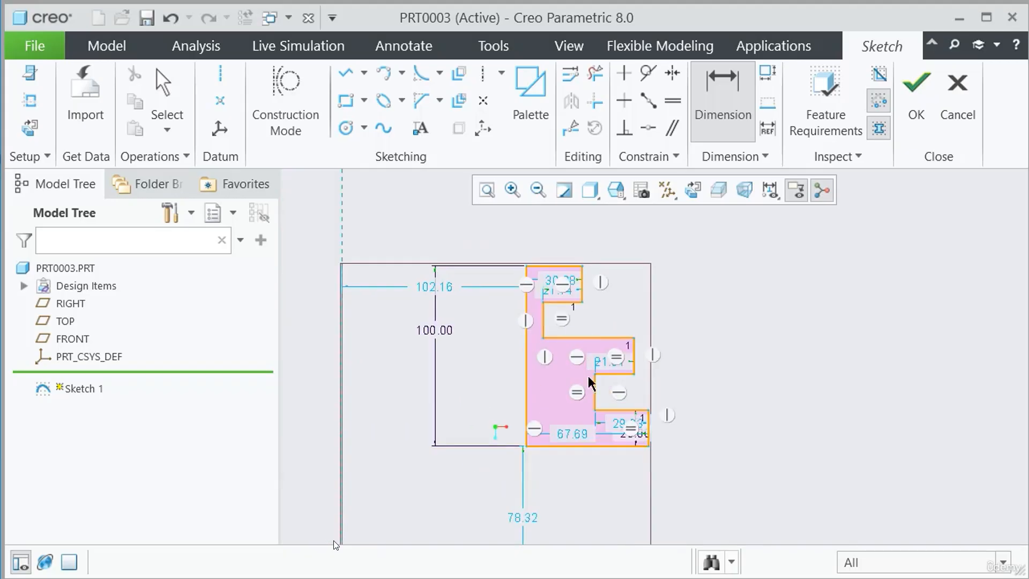
scroll(585, 449, up, 2)
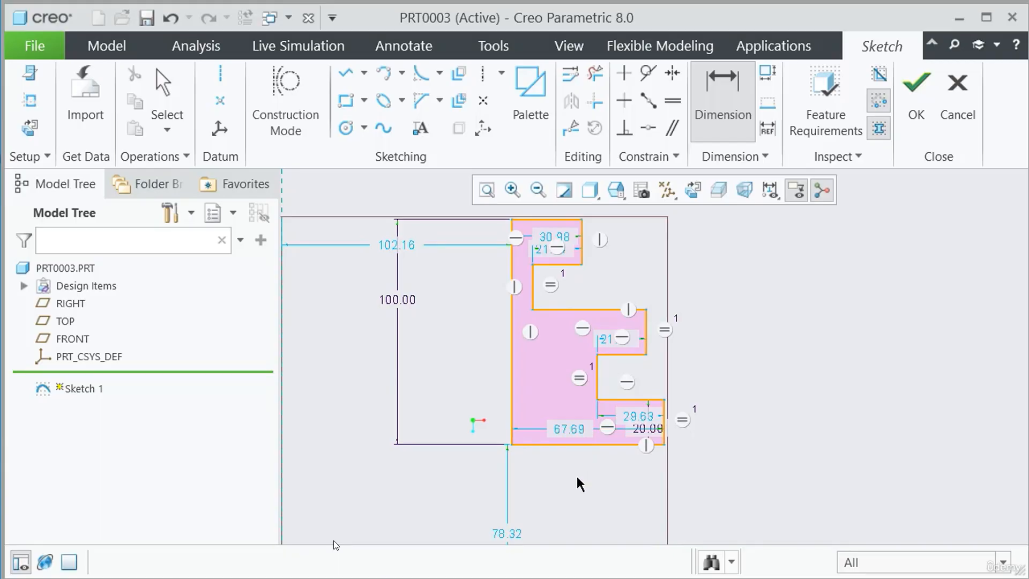
middle_click(577, 474)
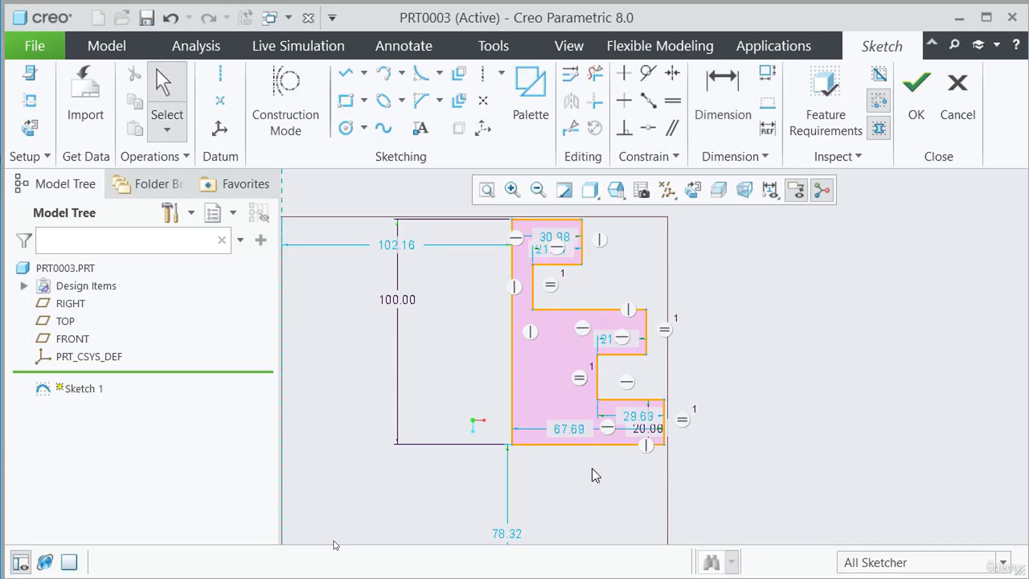
Step: Move the bottom edge's width dimension below the profile and set it to 50
drag(568, 430, 569, 477)
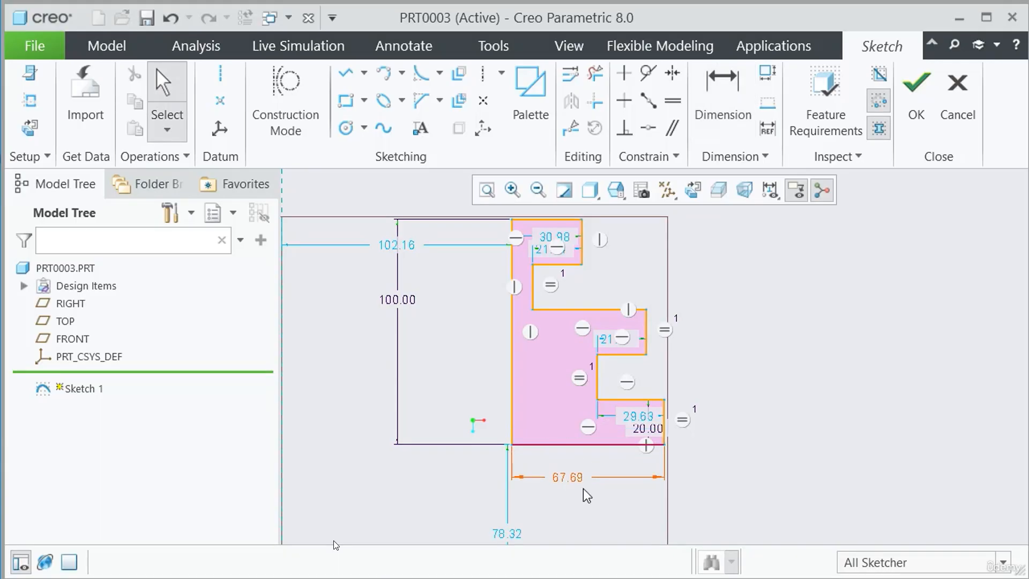
double_click(575, 477)
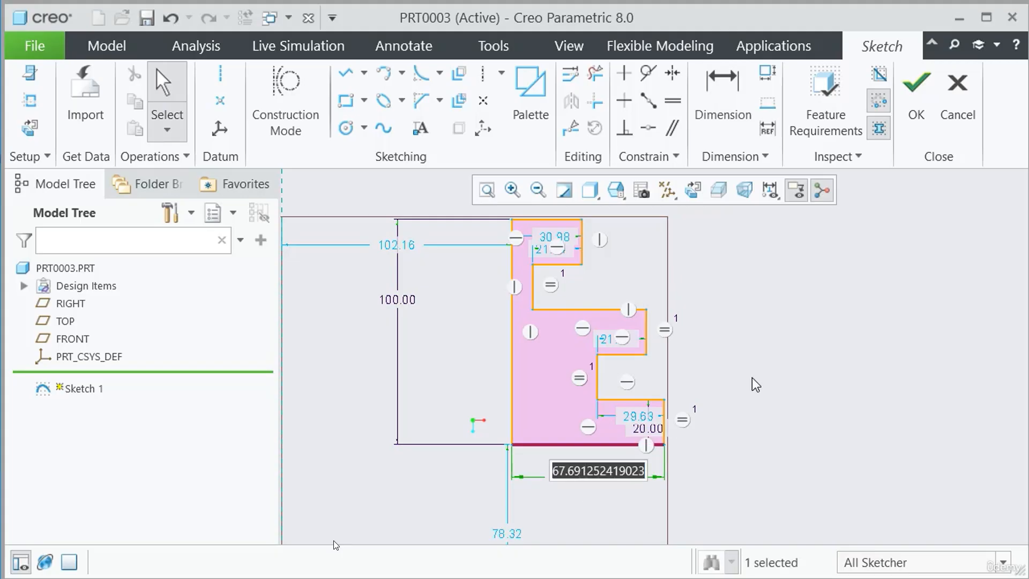
text(50)
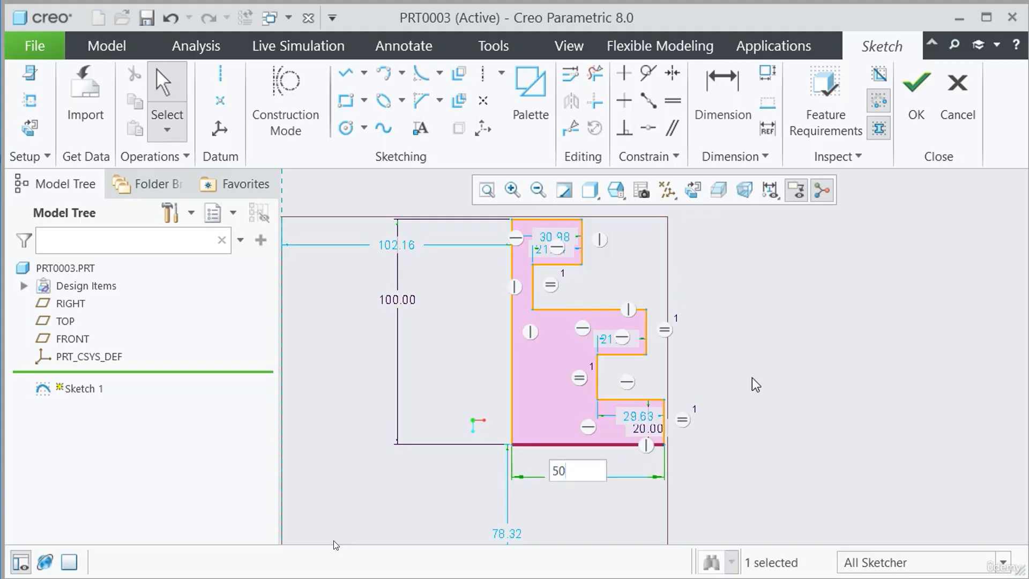
key(Return)
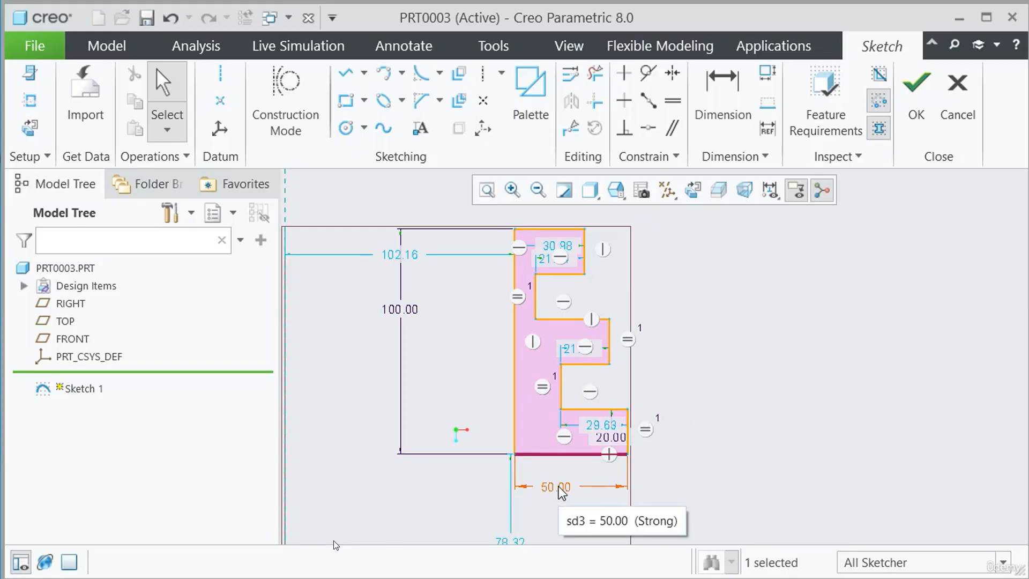
Step: Lock the bottom width and overall height dimensions, and move the height dimension closer to the profile
click(559, 485)
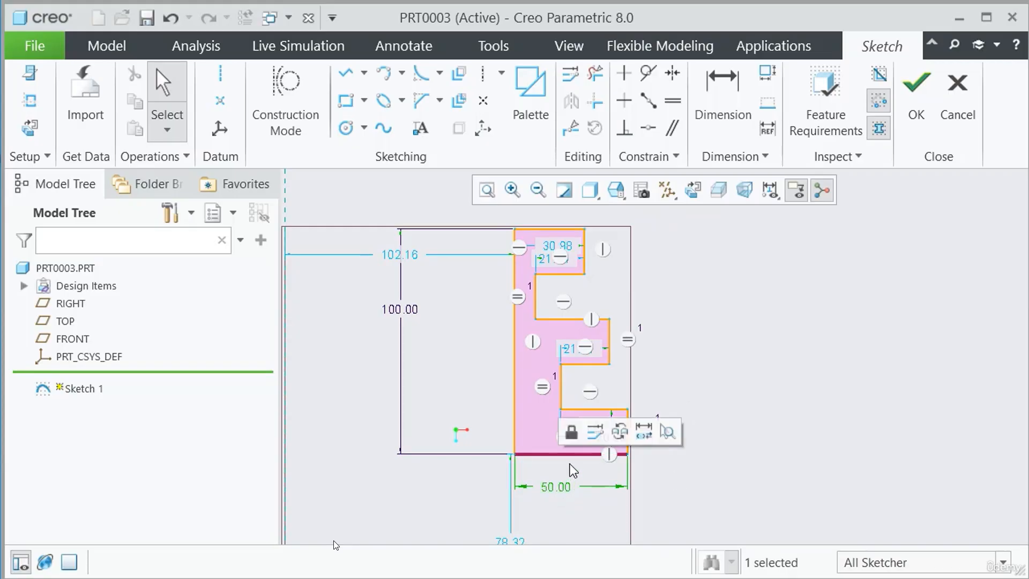
click(574, 433)
click(401, 319)
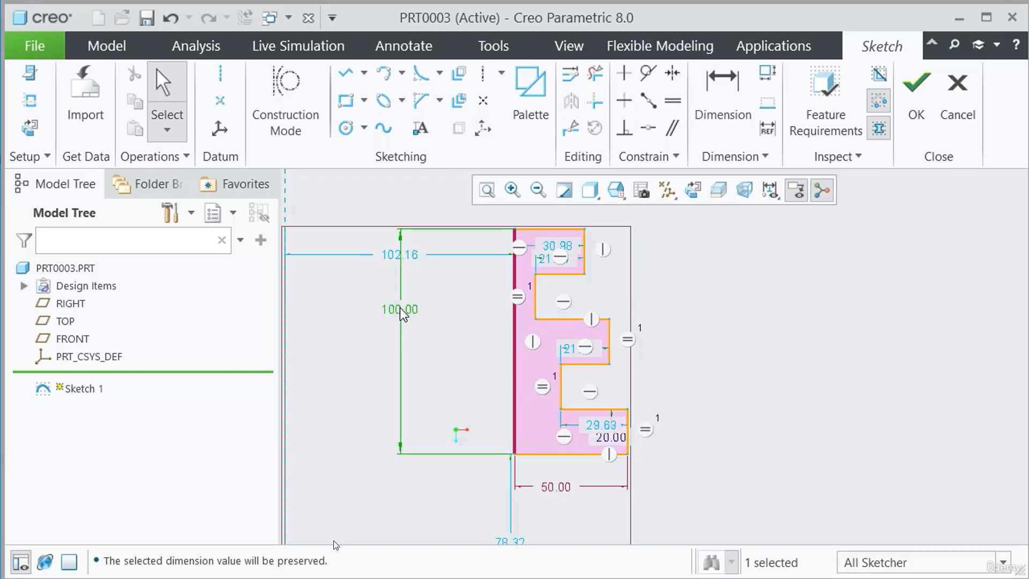
click(417, 258)
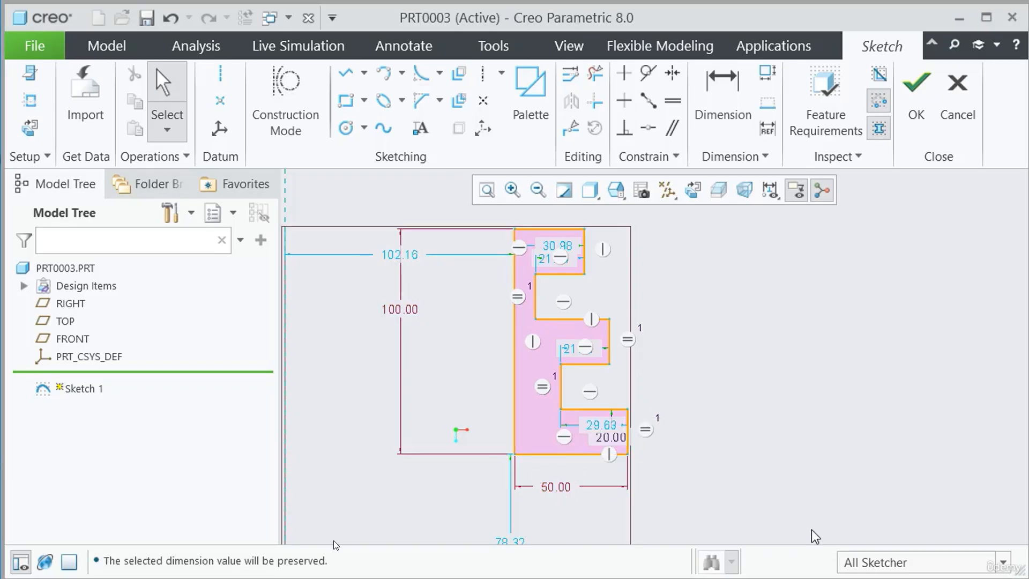
mouse_move(414, 298)
mouse_down()
mouse_move(426, 312)
mouse_move(486, 320)
mouse_up()
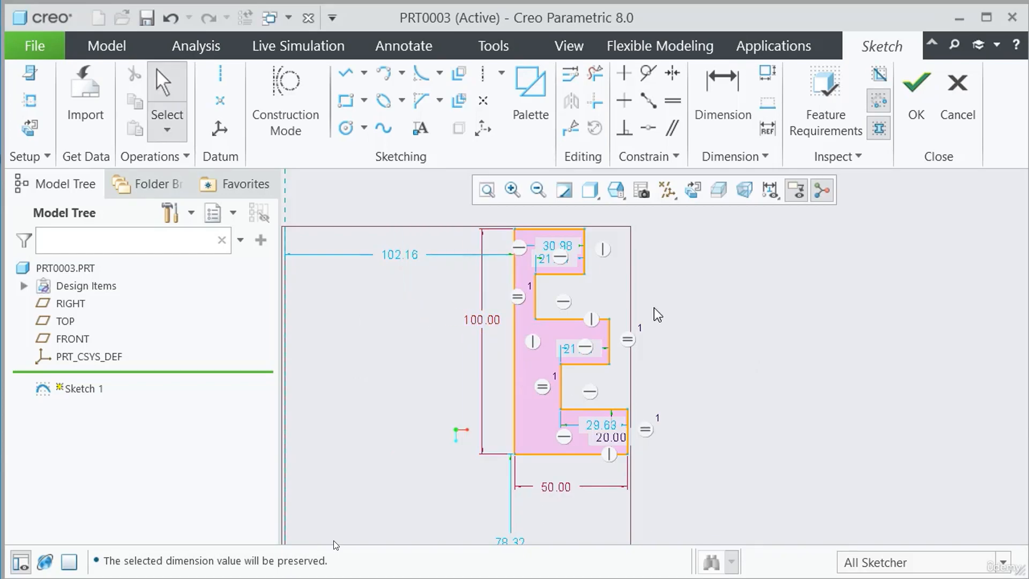
Step: Move the lower arm's height dimension outside the profile and lock it
scroll(653, 308, up, 1)
scroll(671, 418, down, 2)
drag(606, 405, 656, 406)
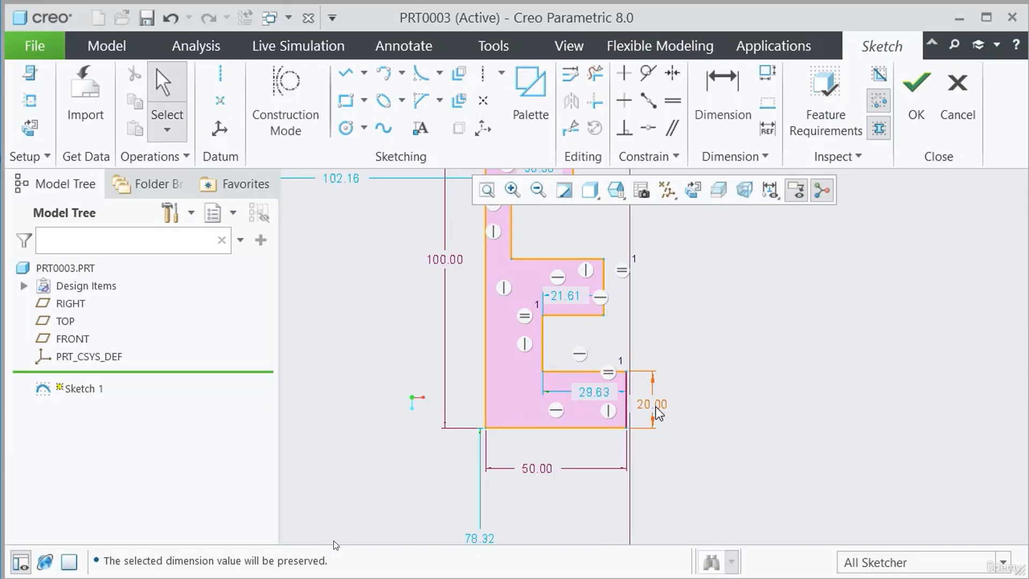
click(657, 408)
click(686, 358)
scroll(682, 465, up, 2)
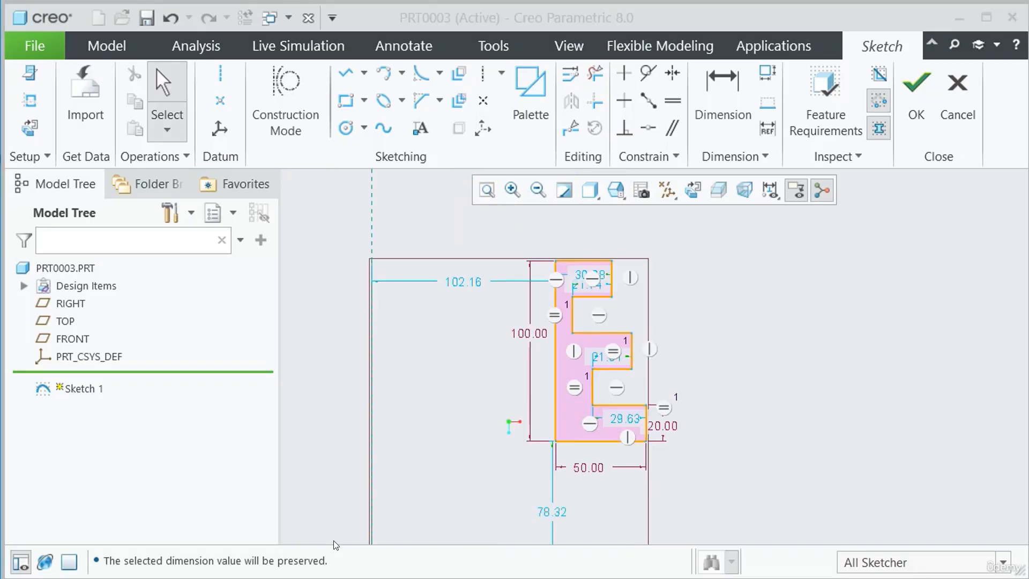
Step: Consult the Example-1 drawing, and make the upper arm's lower edge equal in length to the lower arm's upper edge
key(alt+Tab)
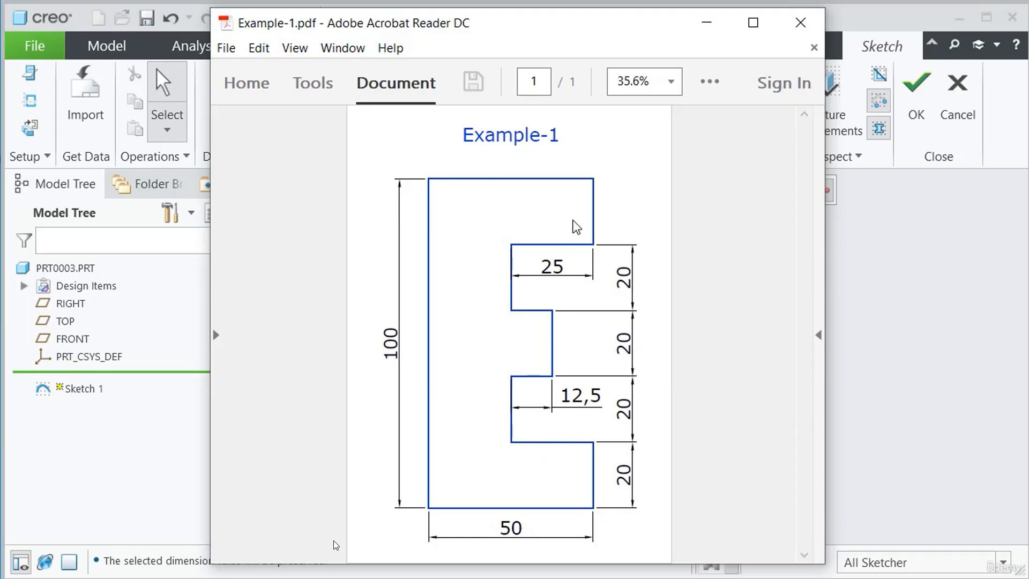
click(707, 24)
click(671, 105)
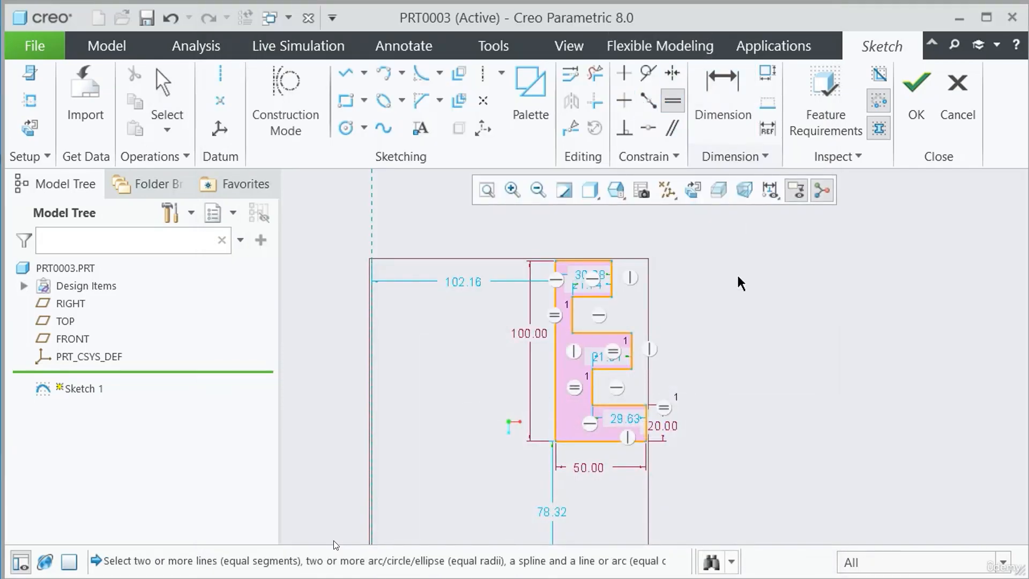
scroll(610, 320, down, 2)
click(590, 284)
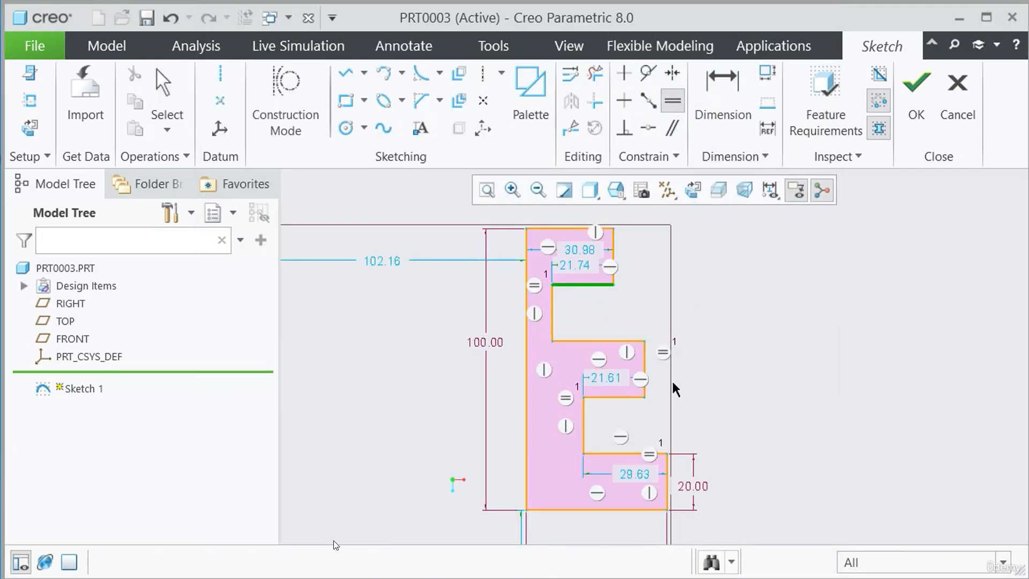
click(656, 453)
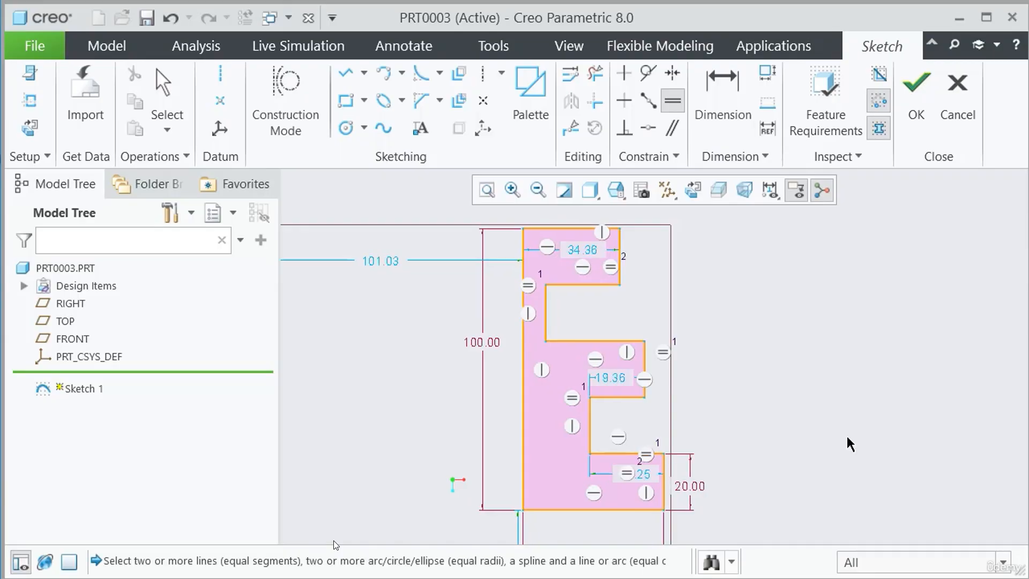
Step: Set the length of the lower arm's upper edge to 25
click(725, 89)
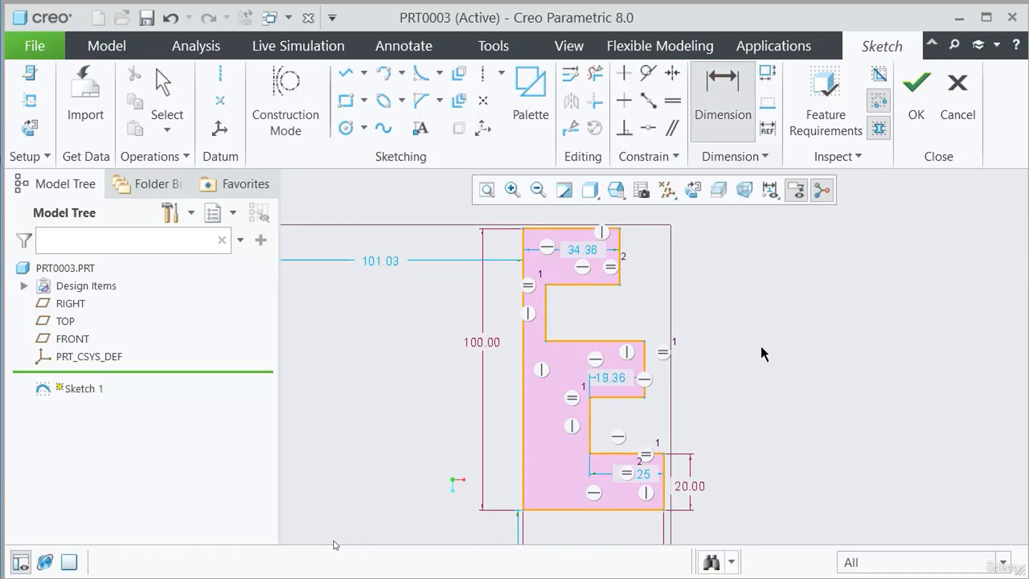
scroll(637, 482, down, 2)
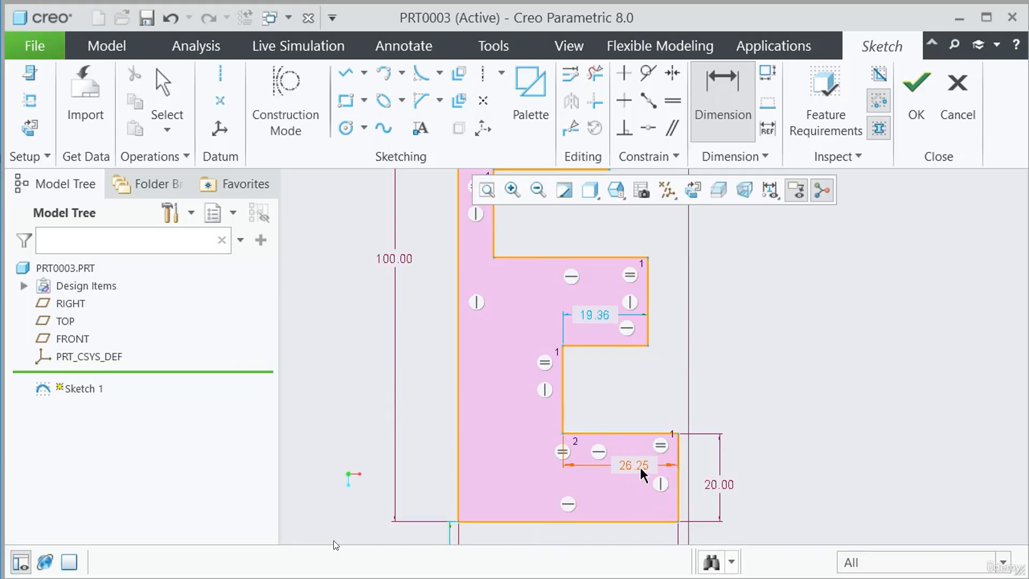
double_click(641, 470)
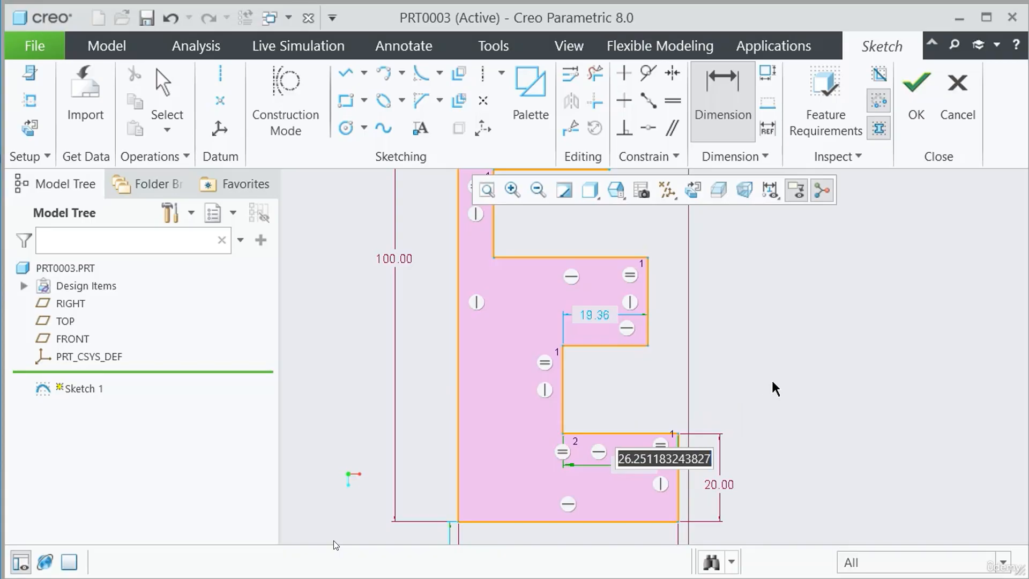
text(25)
key(Return)
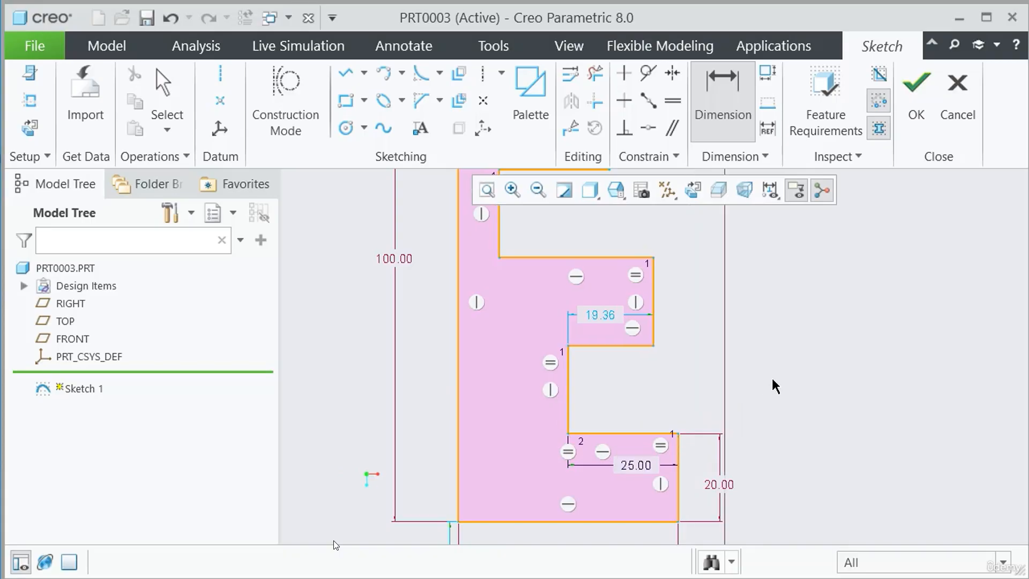
Step: Set the length of the middle arm's lower edge to 12.5
double_click(606, 313)
text(12)
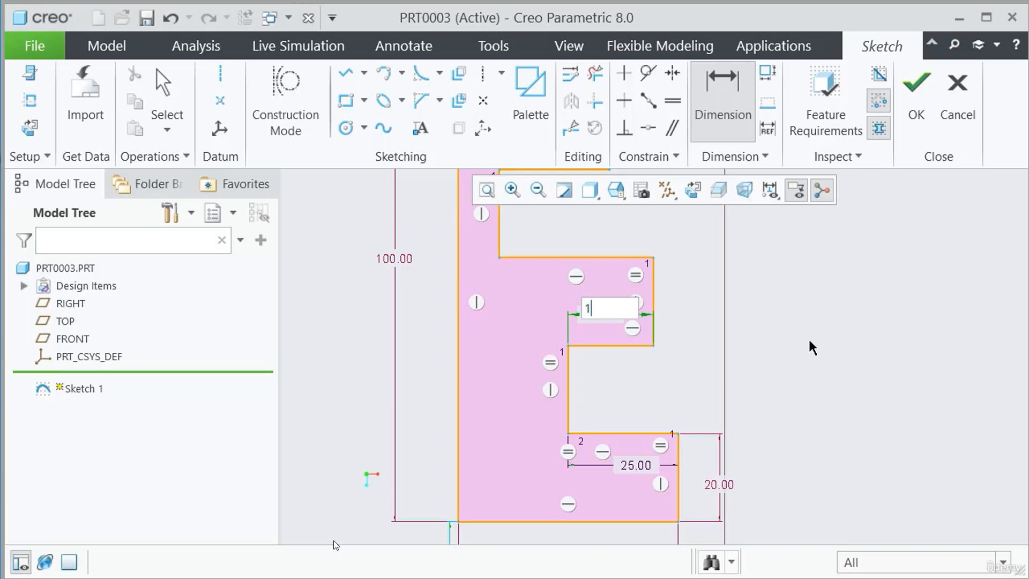
text(.5)
key(Return)
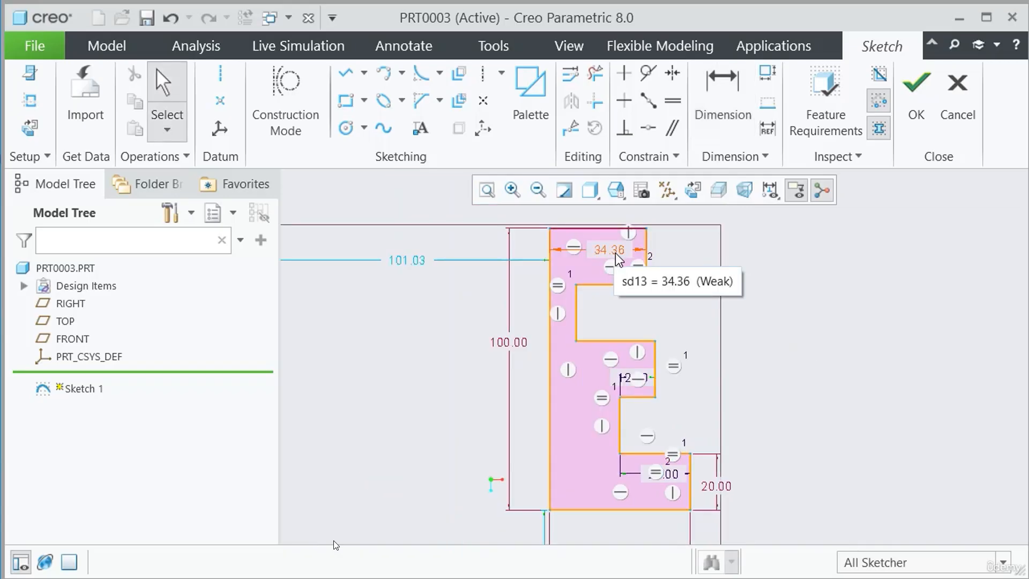
Step: Apply a Coincident constraint aligning the upper arm's vertical end with the lower arm's vertical end
click(646, 129)
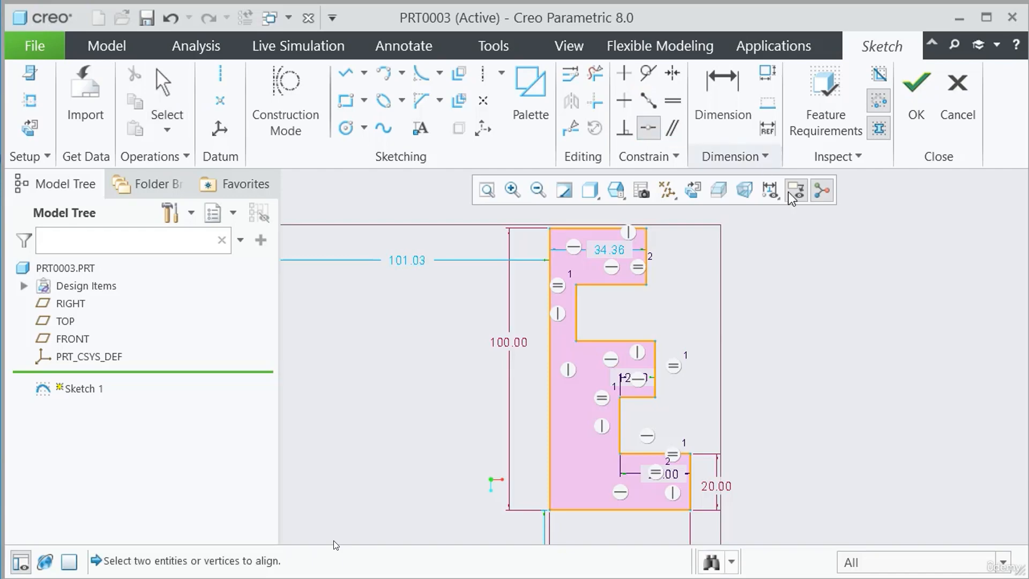
click(692, 473)
click(647, 253)
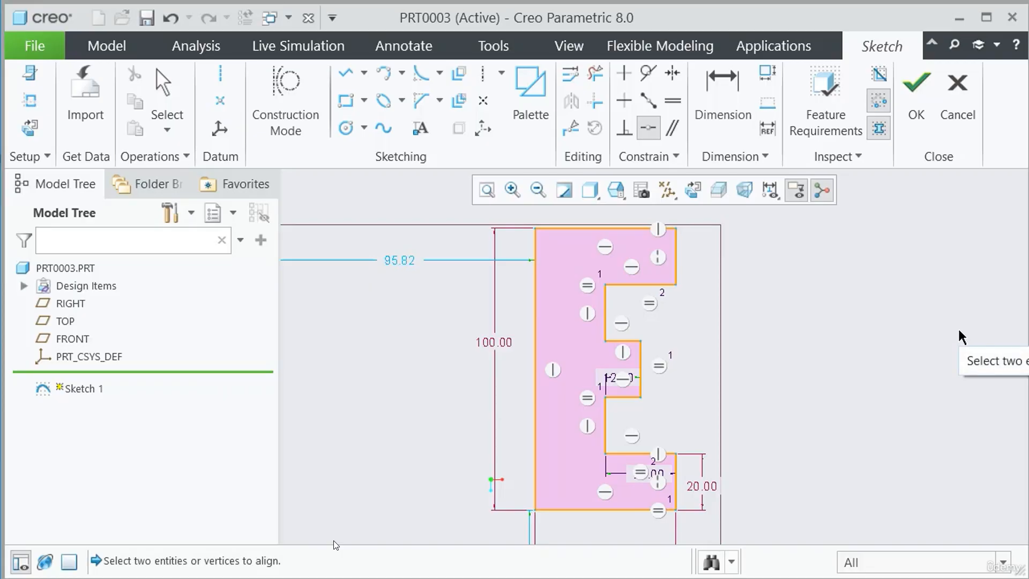
scroll(697, 263, down, 3)
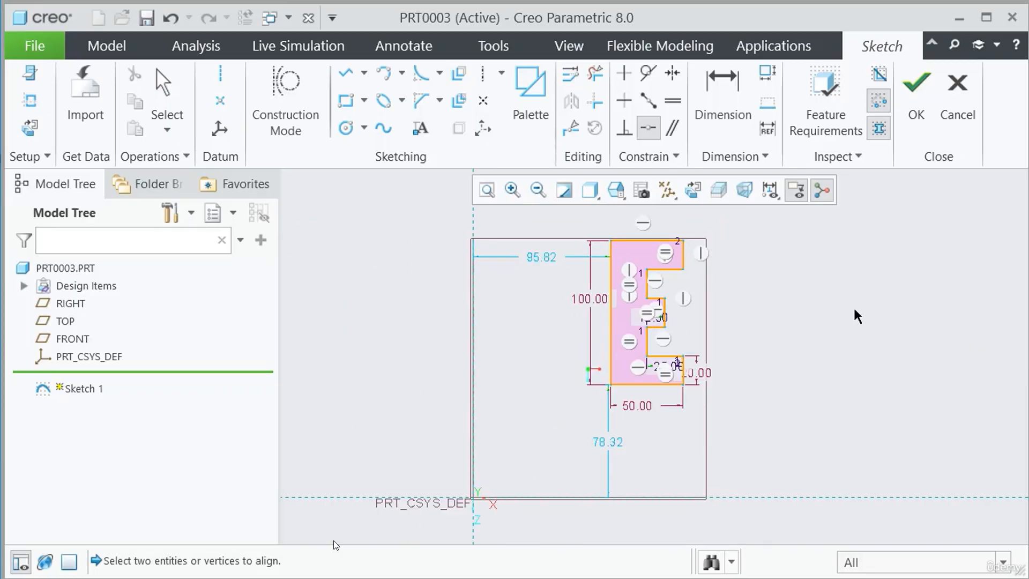
scroll(746, 266, up, 2)
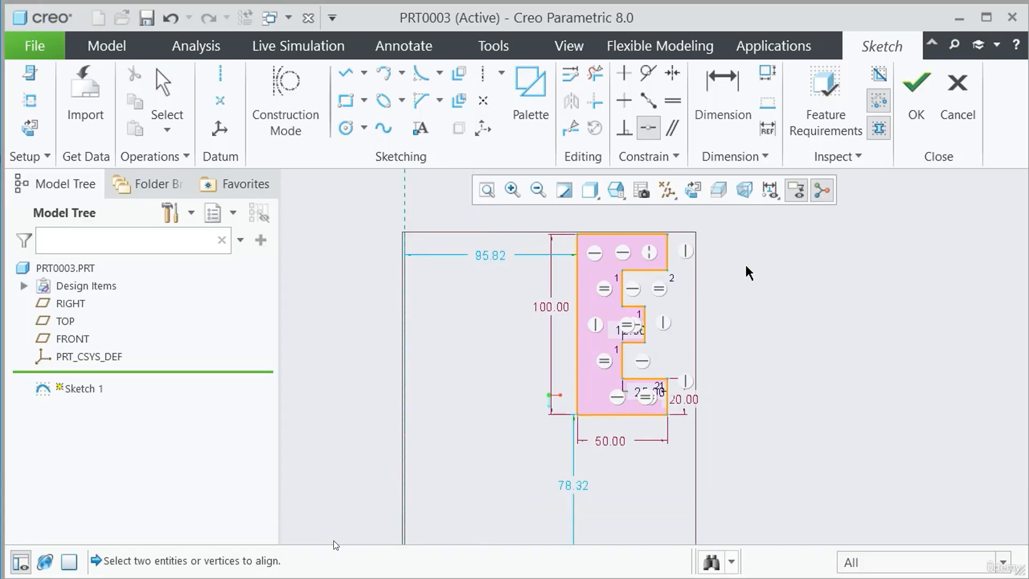
Step: Move the E-shaped profile downward to about 20.10 above the horizontal reference
middle_click(761, 245)
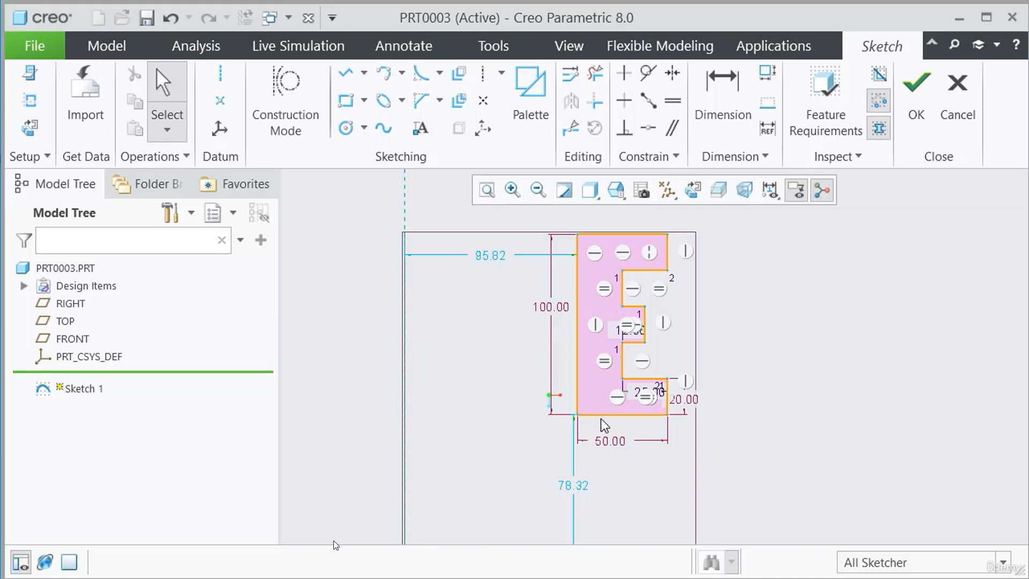
mouse_move(601, 416)
mouse_down()
mouse_move(607, 515)
mouse_move(581, 464)
mouse_move(574, 521)
mouse_up()
scroll(695, 289, down, 4)
scroll(642, 454, up, 4)
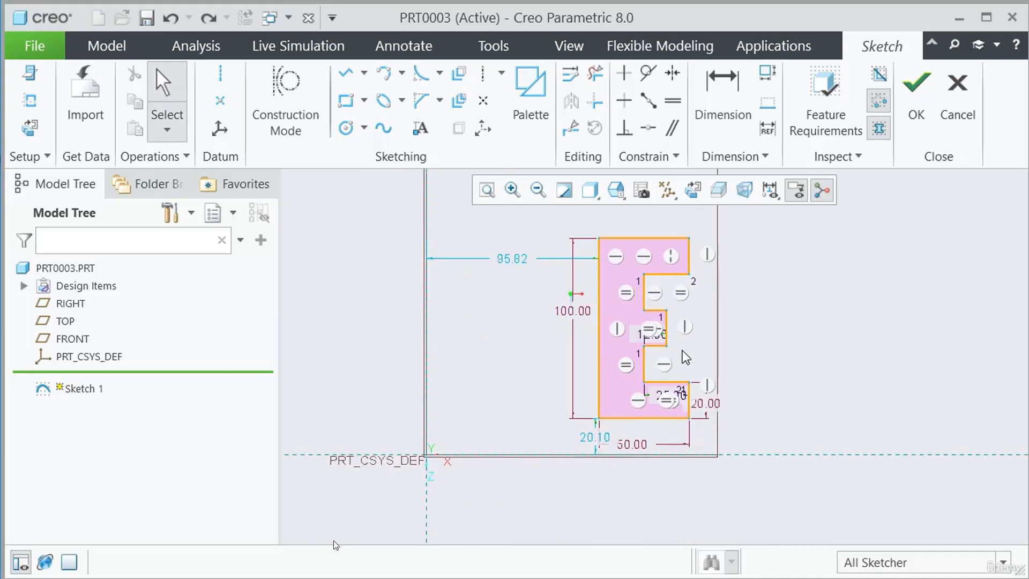
Step: Try to move the profile's long vertical edge toward the vertical reference, and undo that change
drag(598, 352, 471, 369)
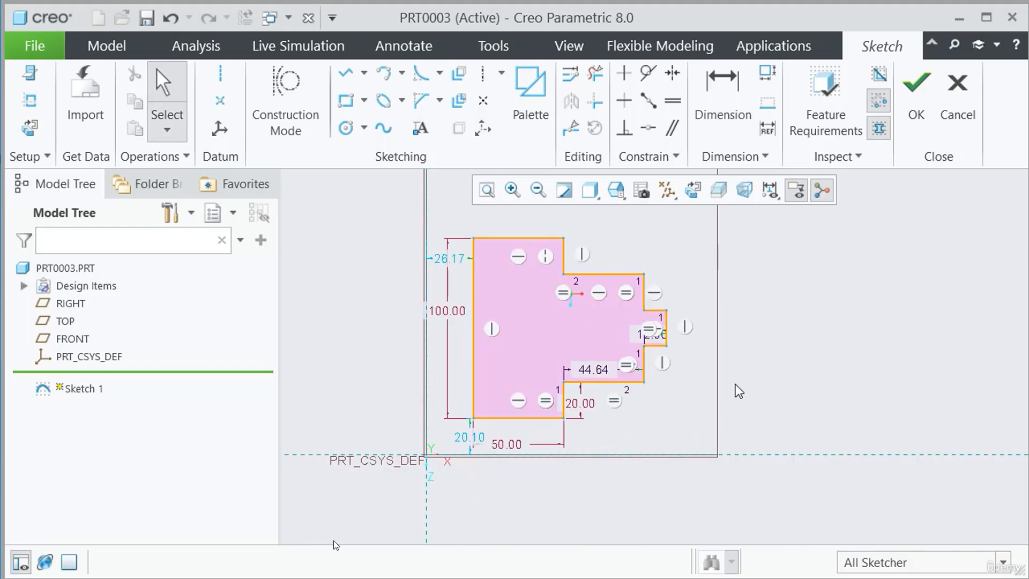
key(ctrl+z)
Step: Lock the 25 dimension on the lower arm and the 12.5 dimension on the middle arm
scroll(741, 385, down, 4)
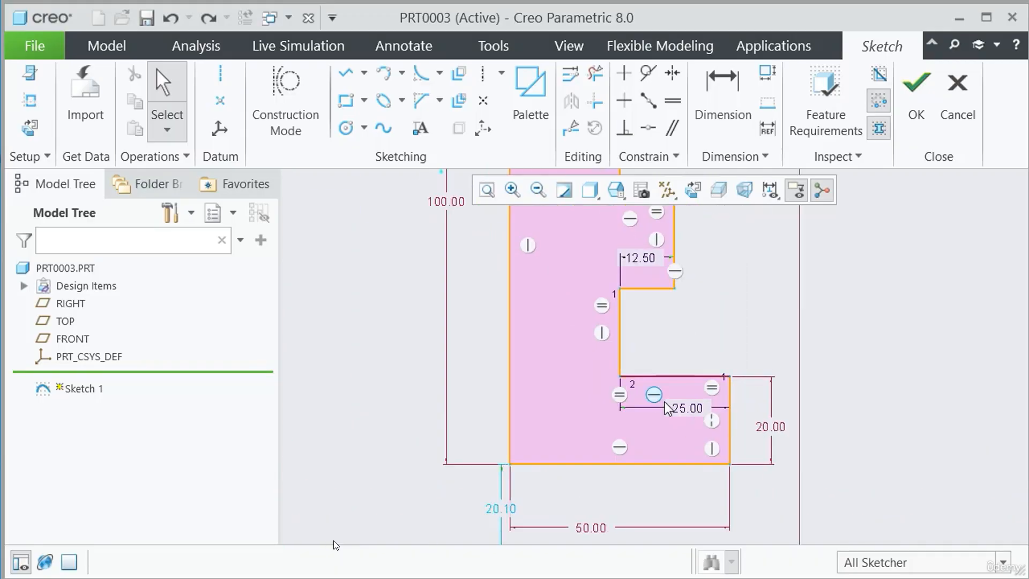
click(694, 408)
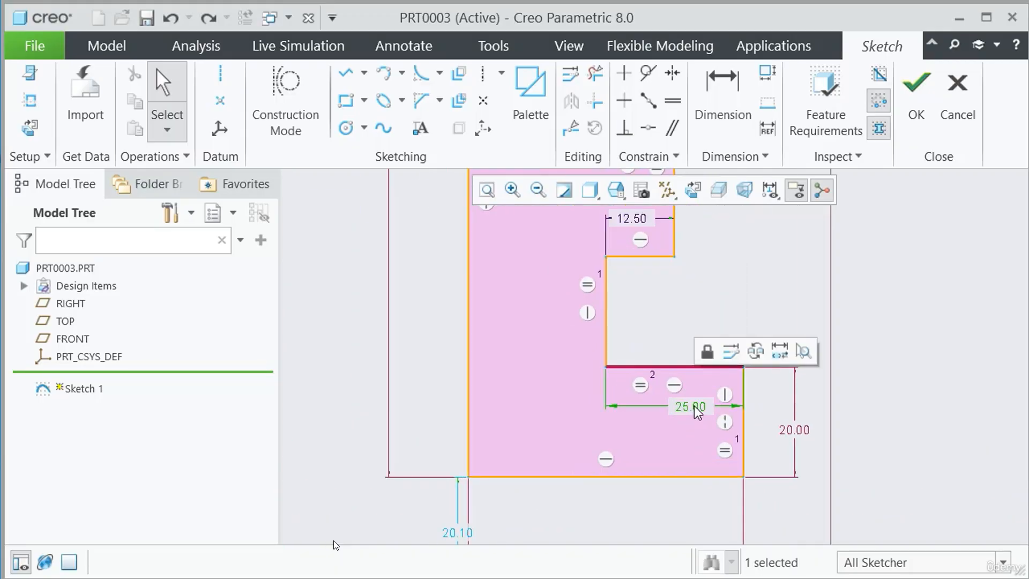
click(709, 352)
scroll(674, 501, up, 1)
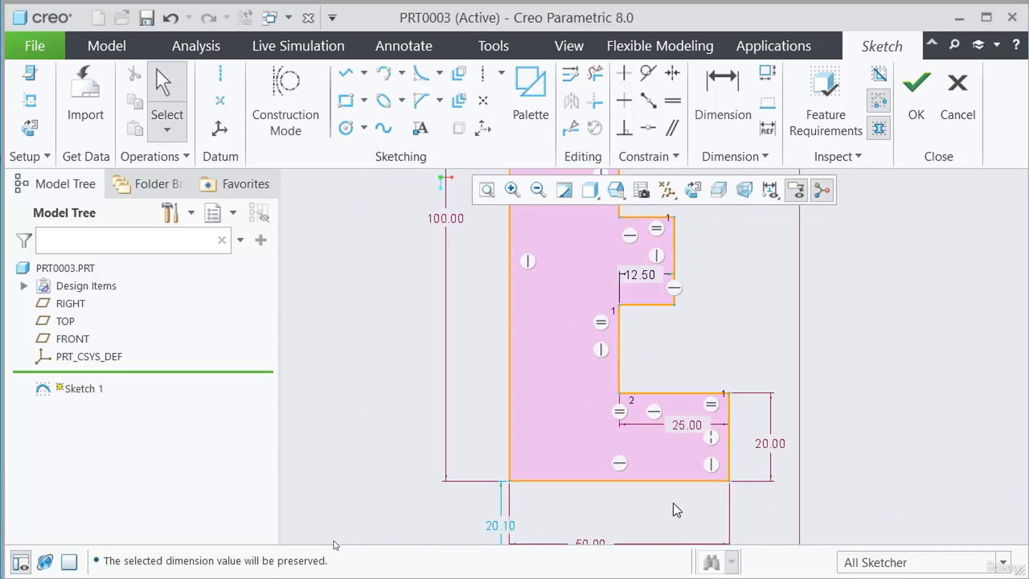
click(651, 275)
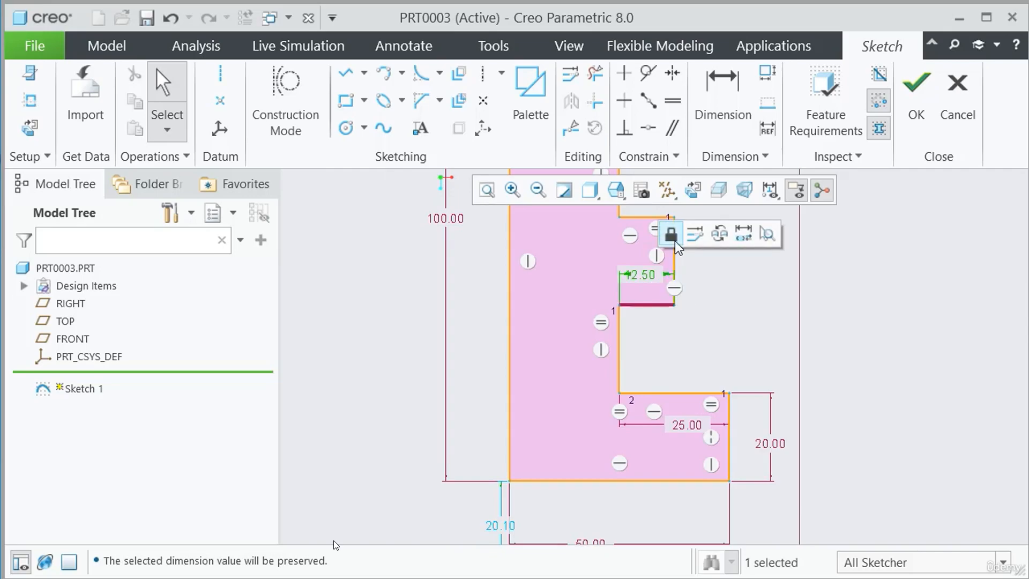
click(672, 235)
scroll(700, 421, up, 1)
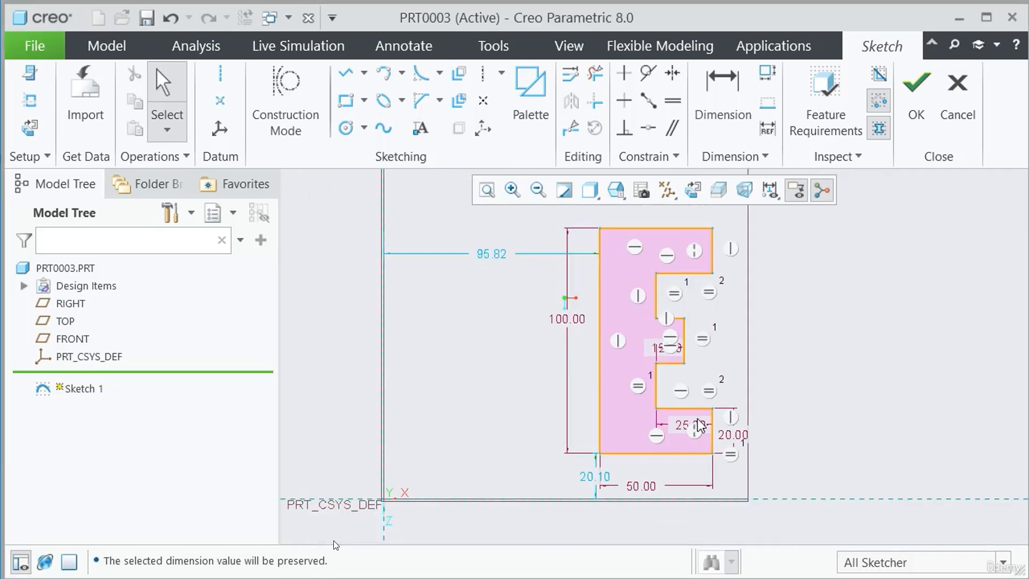
Step: Move the E-shaped profile by its long vertical edge to about 21.81 from the vertical reference
drag(599, 369, 433, 382)
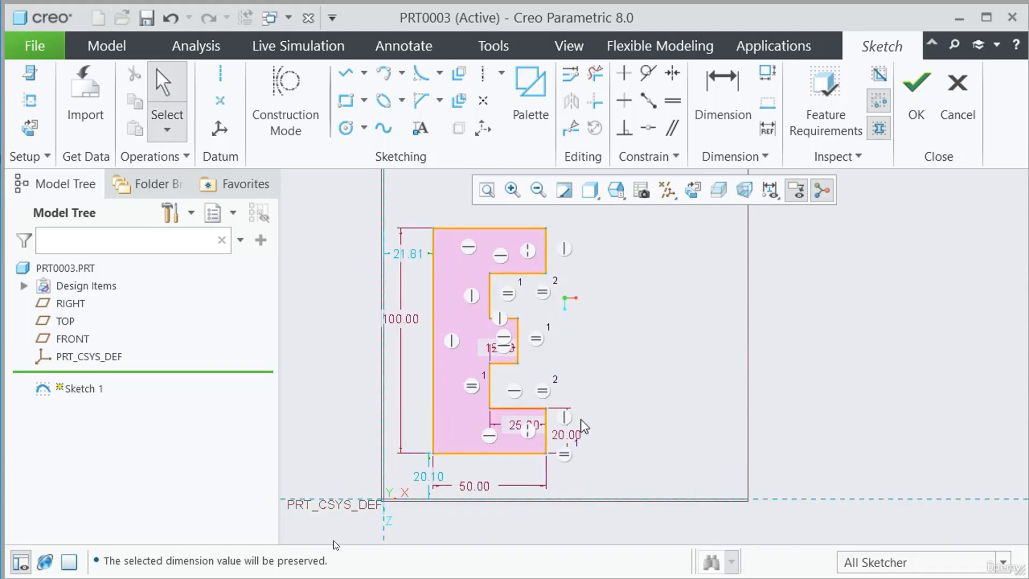
scroll(625, 332, up, 1)
scroll(522, 427, down, 1)
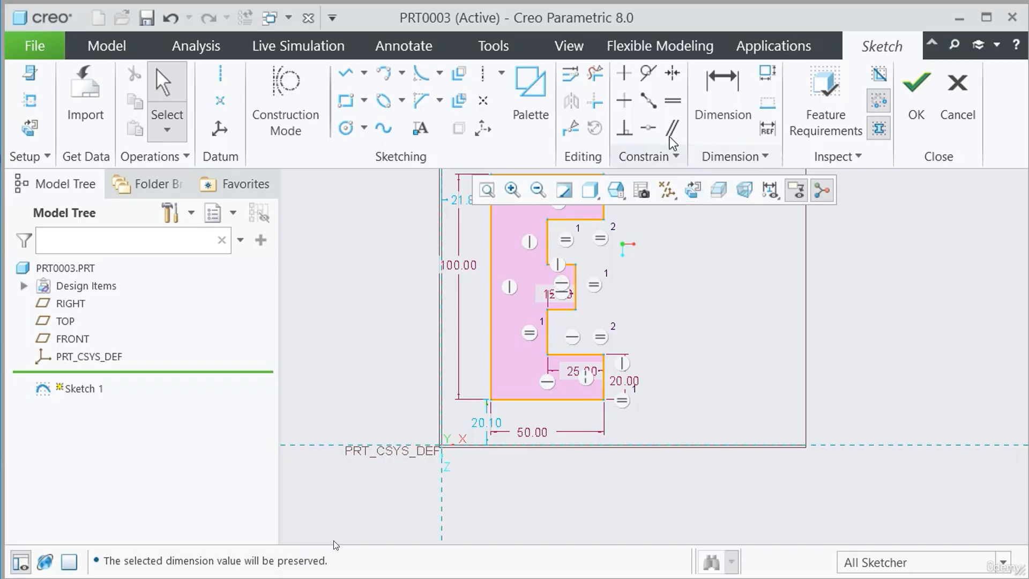
Step: Apply Coincident constraints aligning the profile's bottom edge with the horizontal reference and its long vertical edge with the vertical reference
click(649, 127)
click(575, 399)
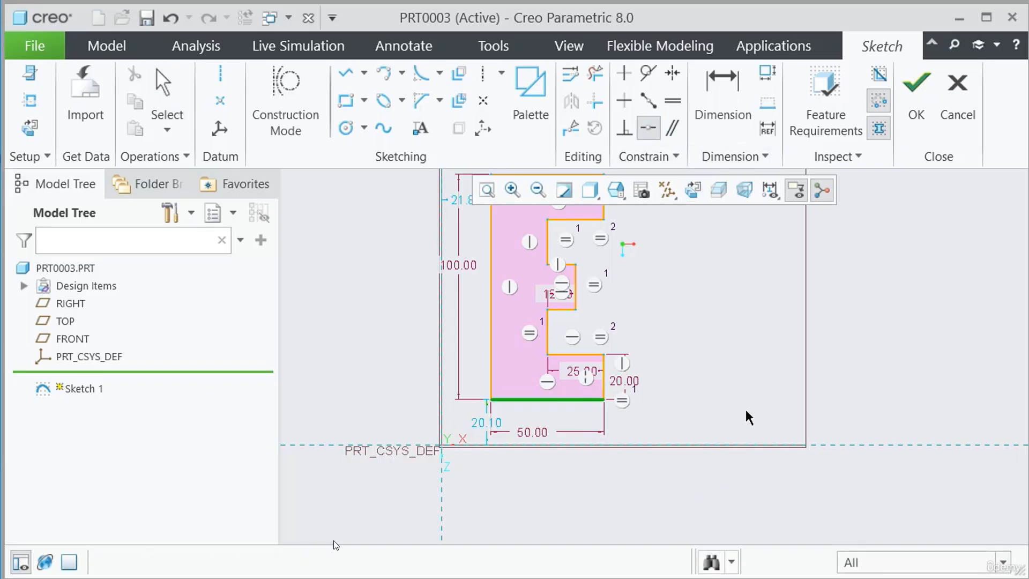
click(850, 445)
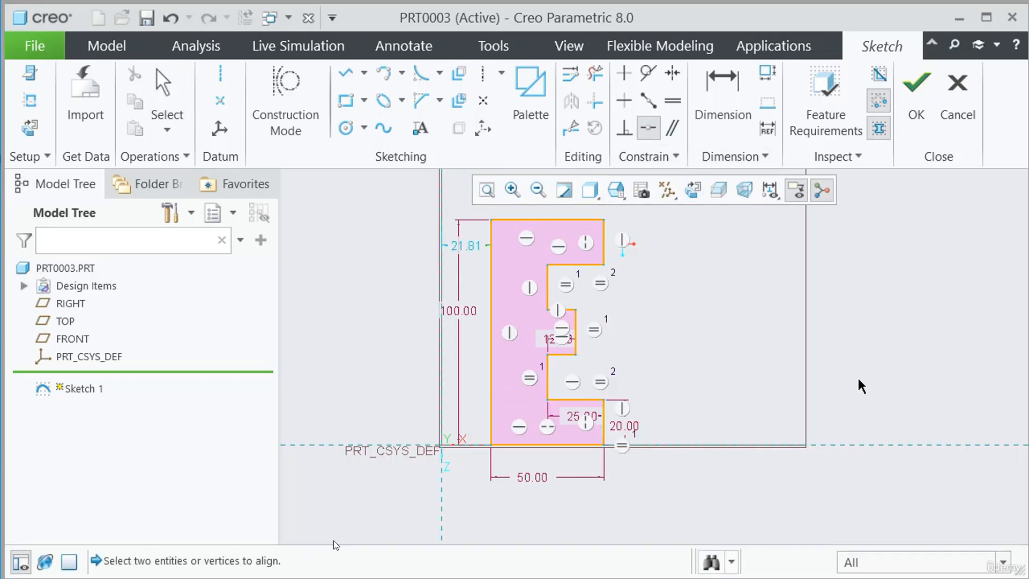
click(490, 339)
click(441, 360)
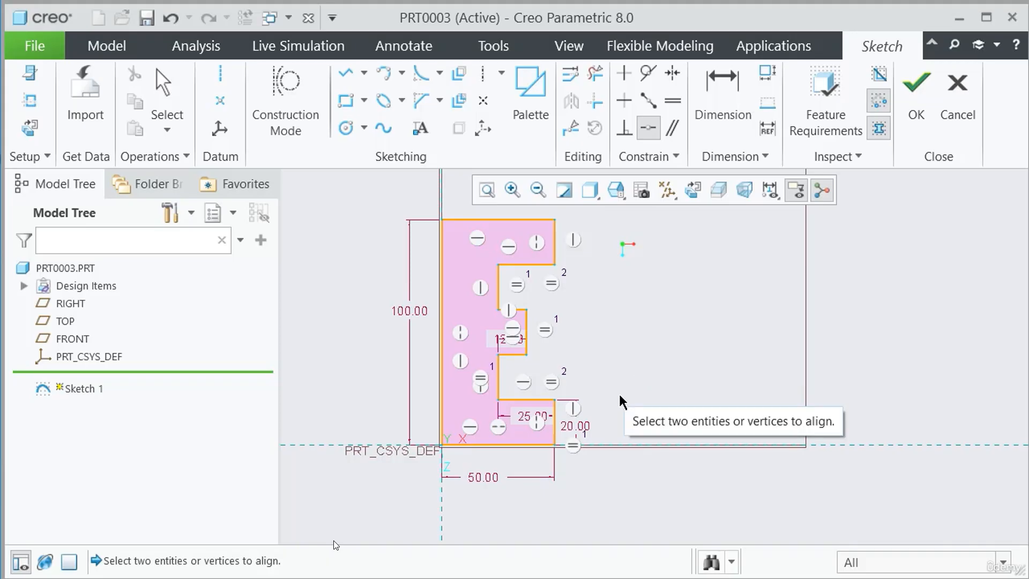
middle_click(630, 373)
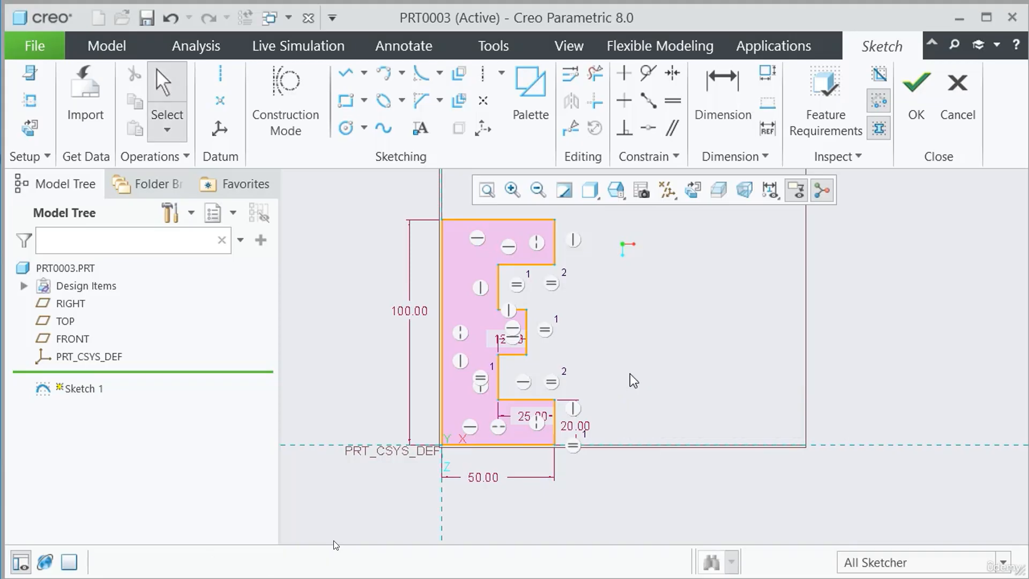
Step: Test whether the aligned E-shaped profile can still be moved by its long vertical edge
scroll(595, 386, down, 1)
scroll(568, 354, down, 1)
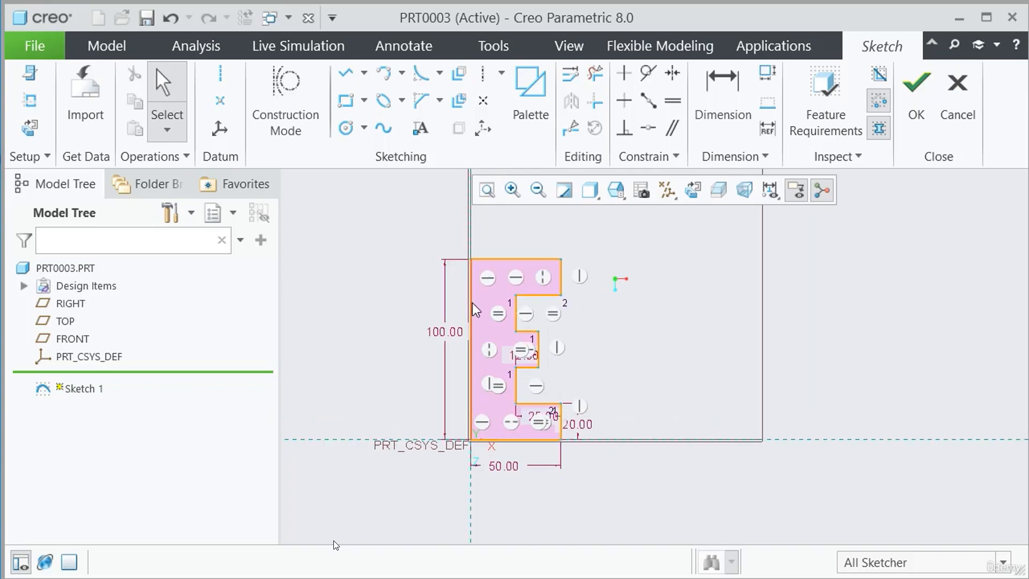
drag(472, 304, 359, 321)
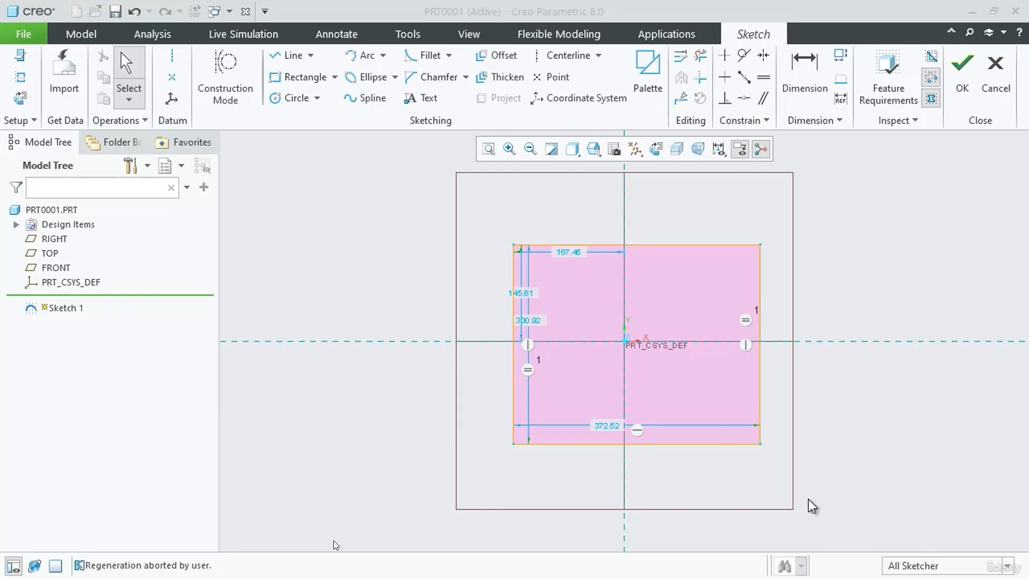
Step: Try to apply a Perpendicular constraint between the upper and lower edges of the rectangle in PRT0001
click(783, 232)
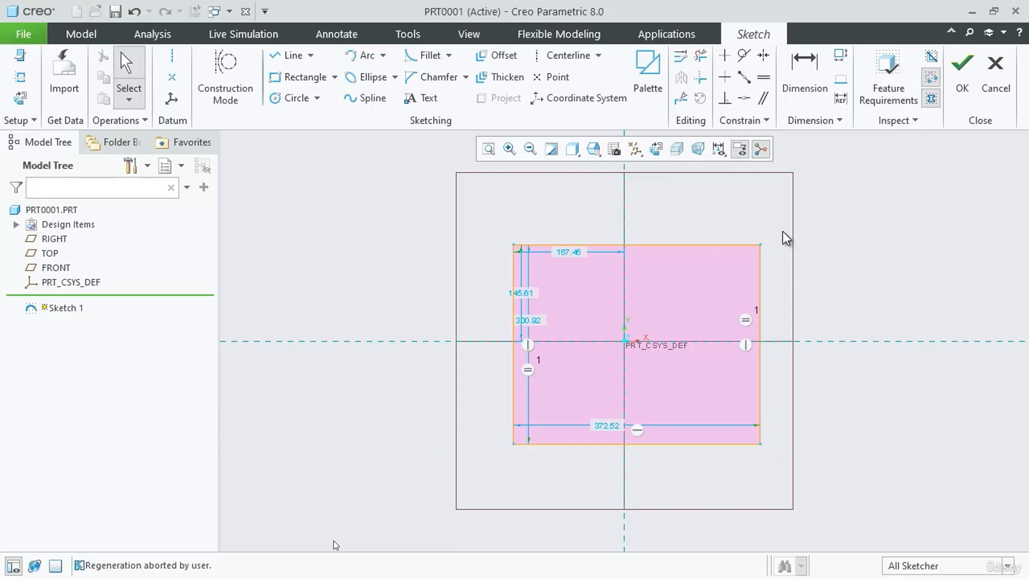
scroll(609, 209, down, 2)
scroll(671, 218, up, 2)
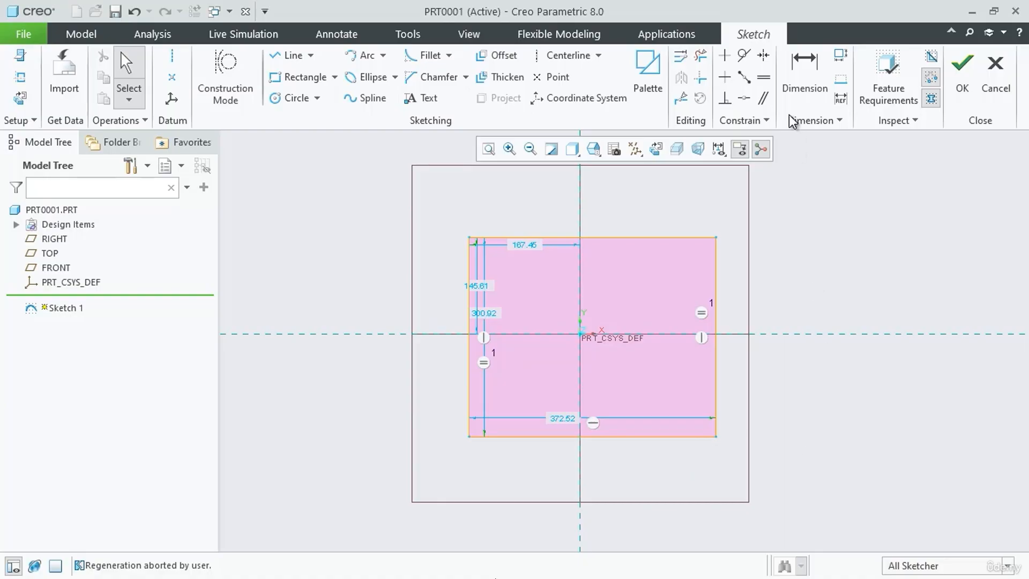
click(725, 99)
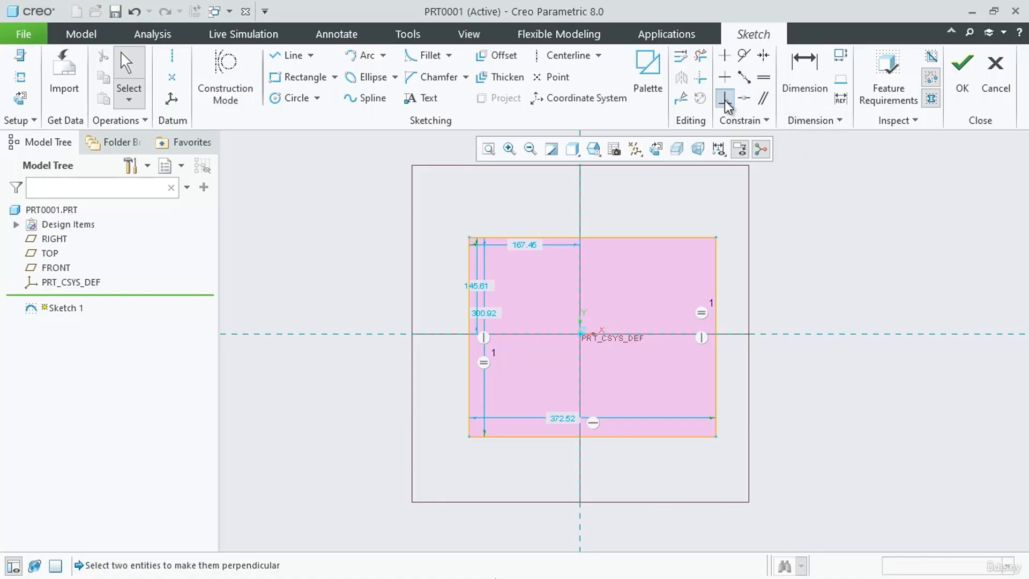
click(640, 237)
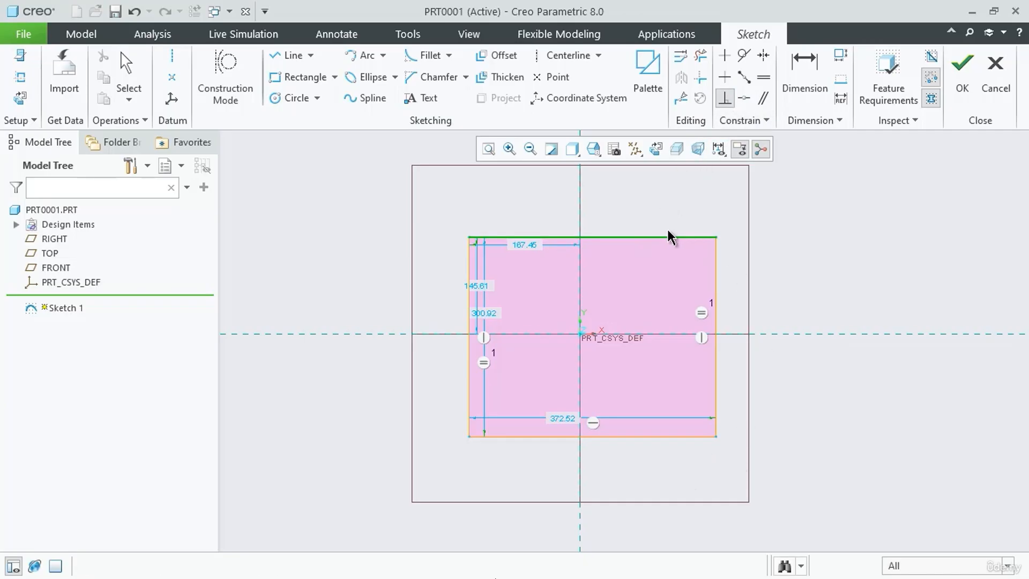
click(648, 438)
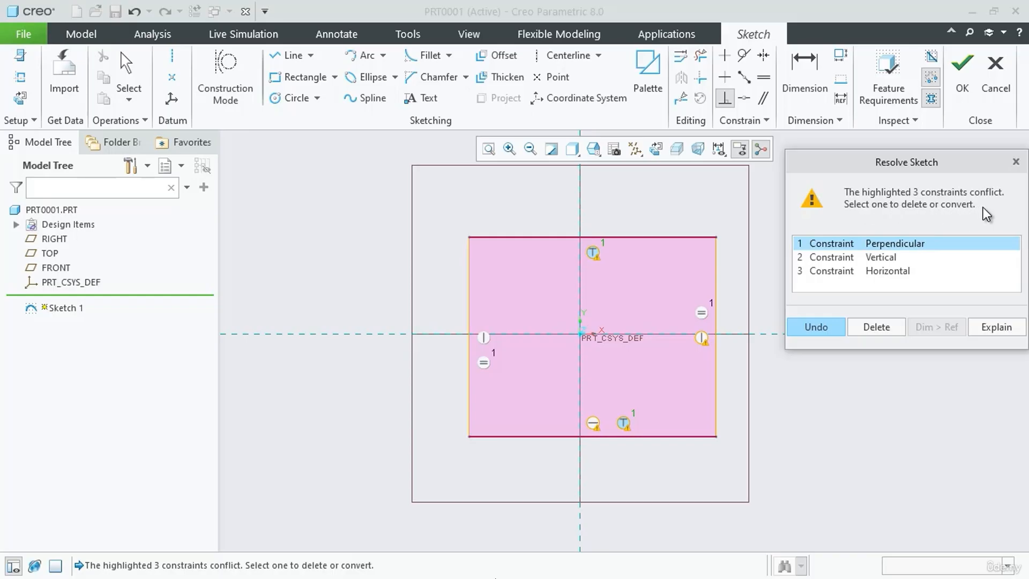
Step: Review the conflicting Horizontal and Vertical constraints on the rectangle, and delete the Perpendicular constraint
click(820, 270)
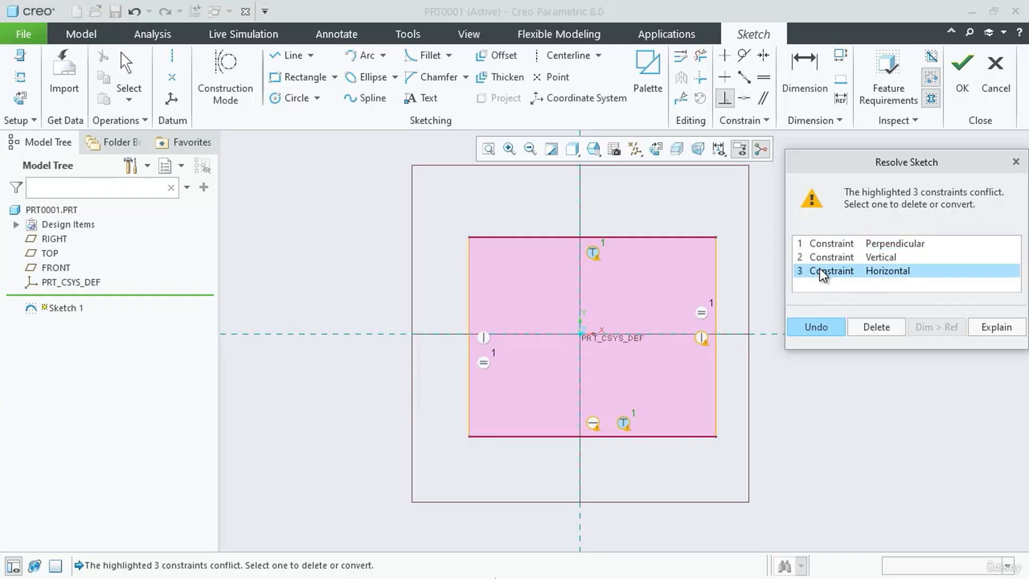
click(838, 259)
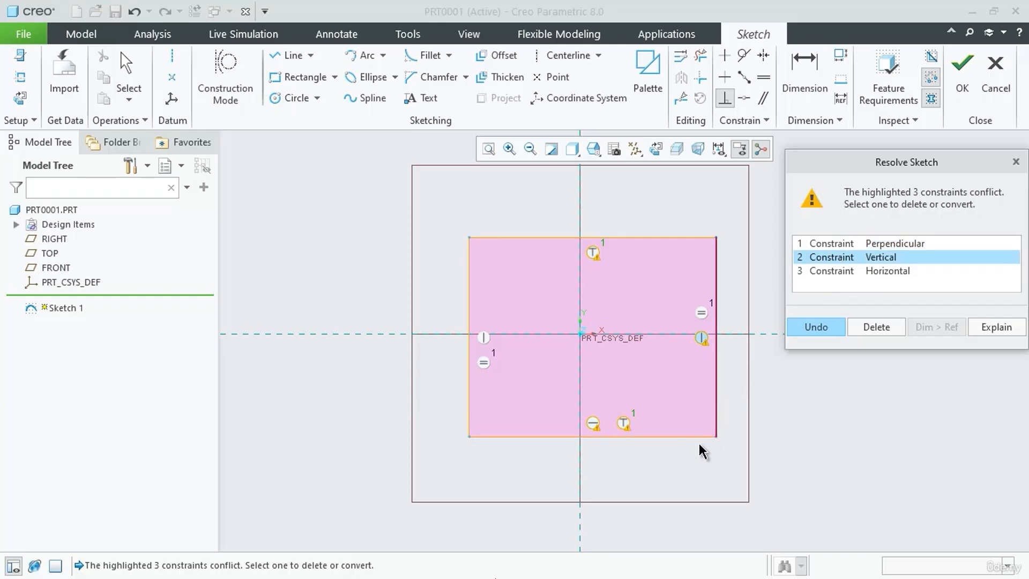
click(902, 243)
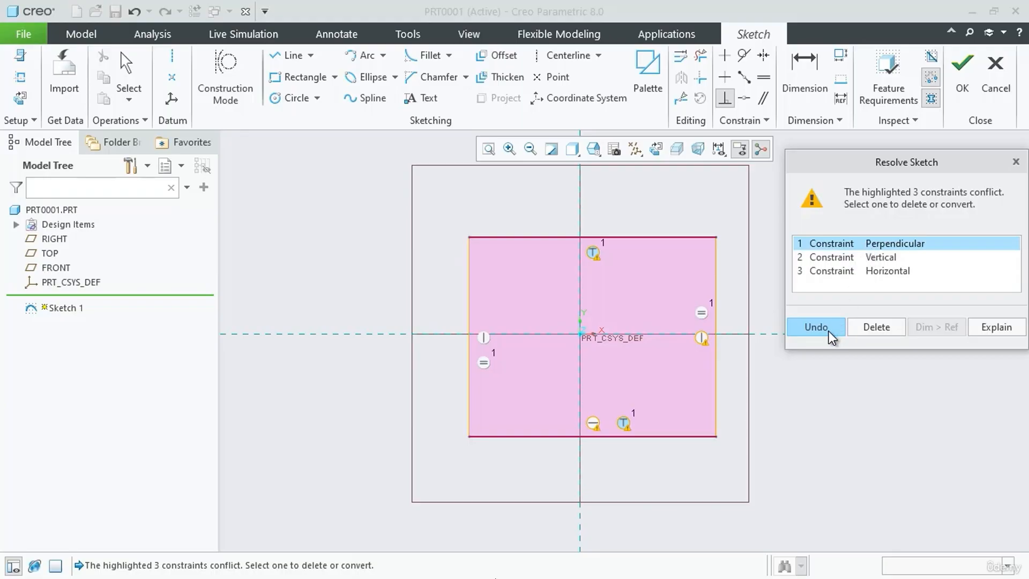
click(875, 328)
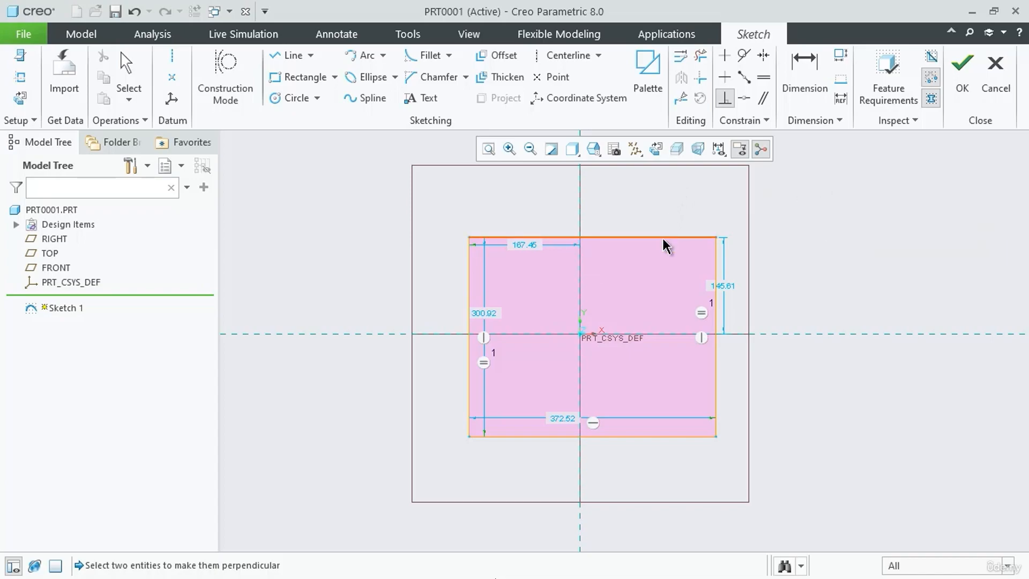
middle_click(670, 471)
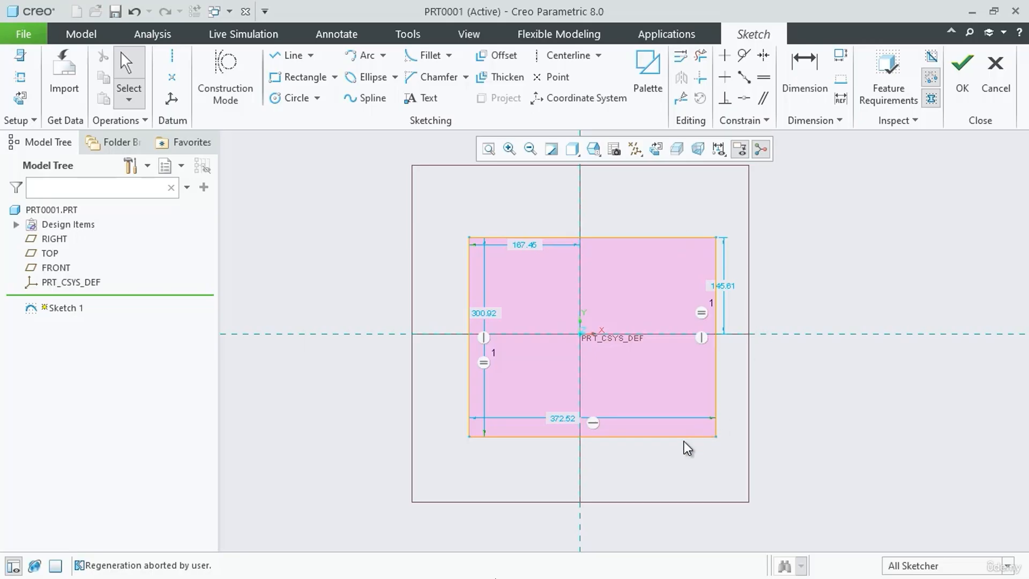
Step: Try to apply an Equal constraint between the rectangle's upper and lower edges
click(765, 78)
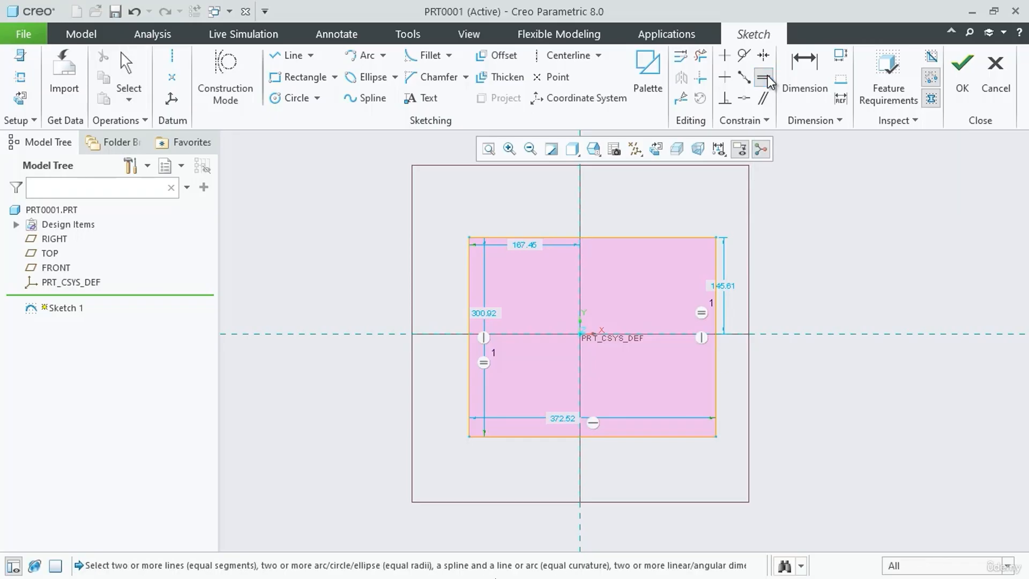
click(675, 237)
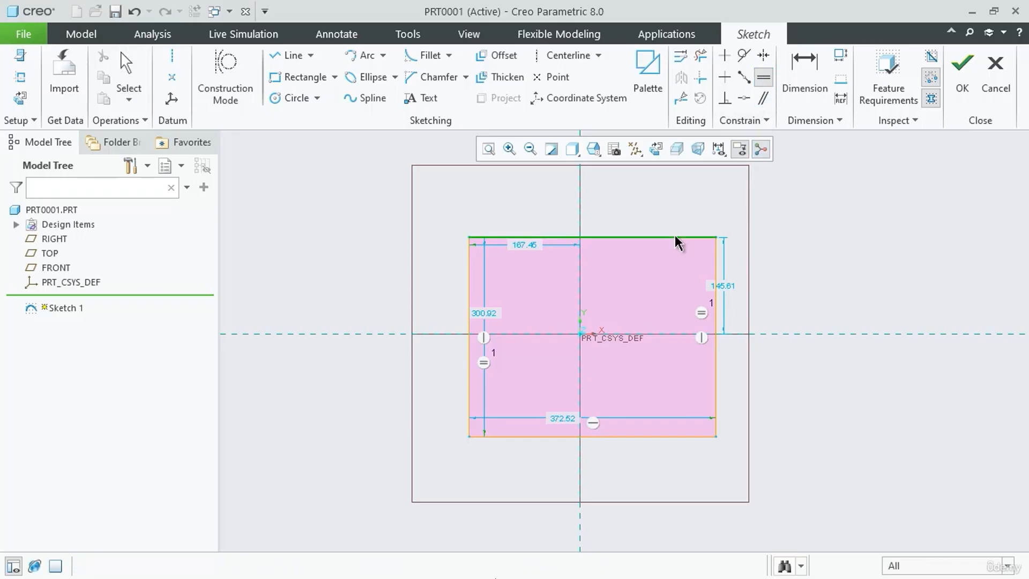
click(652, 436)
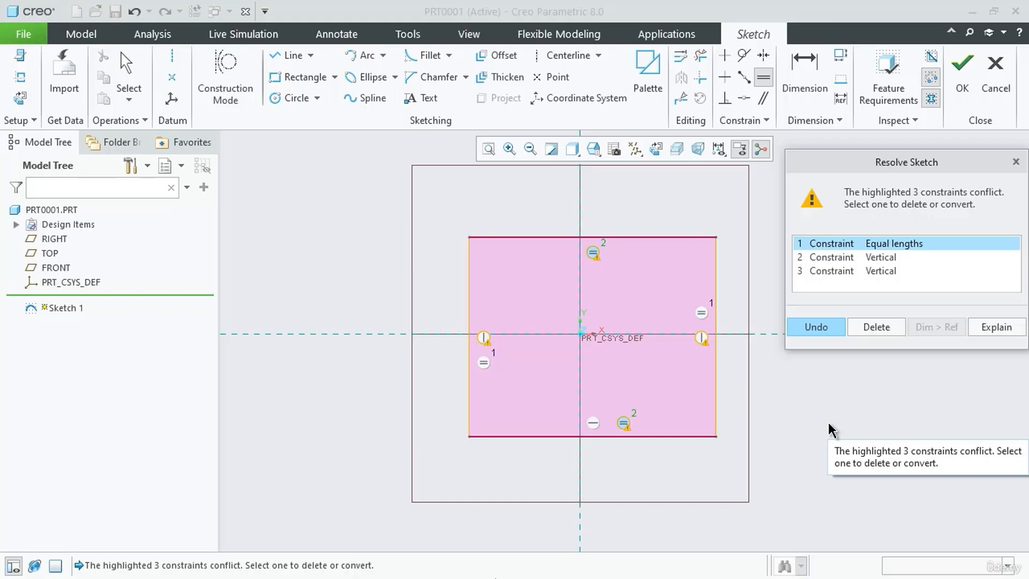
Step: Inspect each of the conflicting Vertical and Equal lengths constraints, and undo the added Equal constraint
click(892, 259)
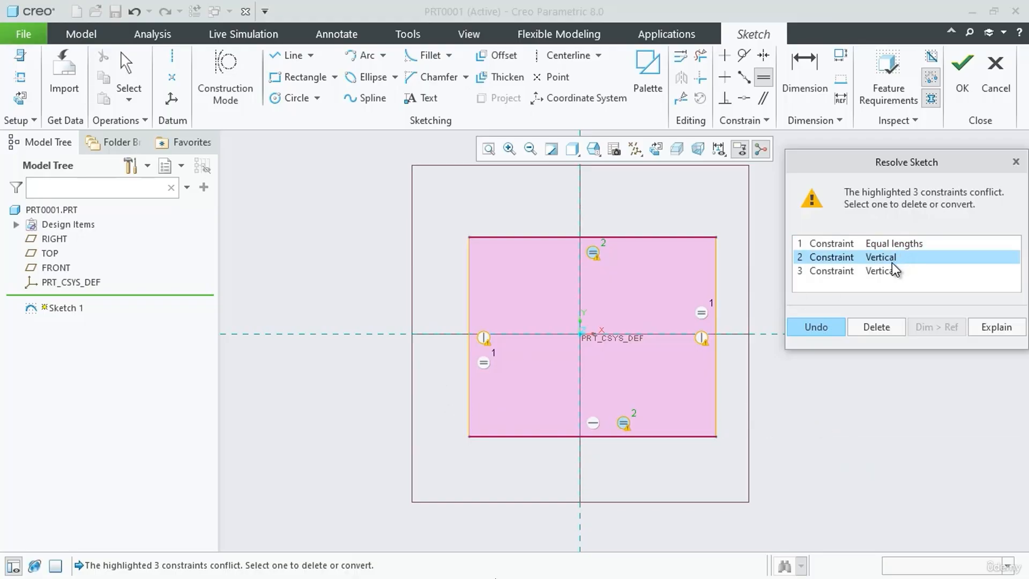
click(884, 272)
click(883, 260)
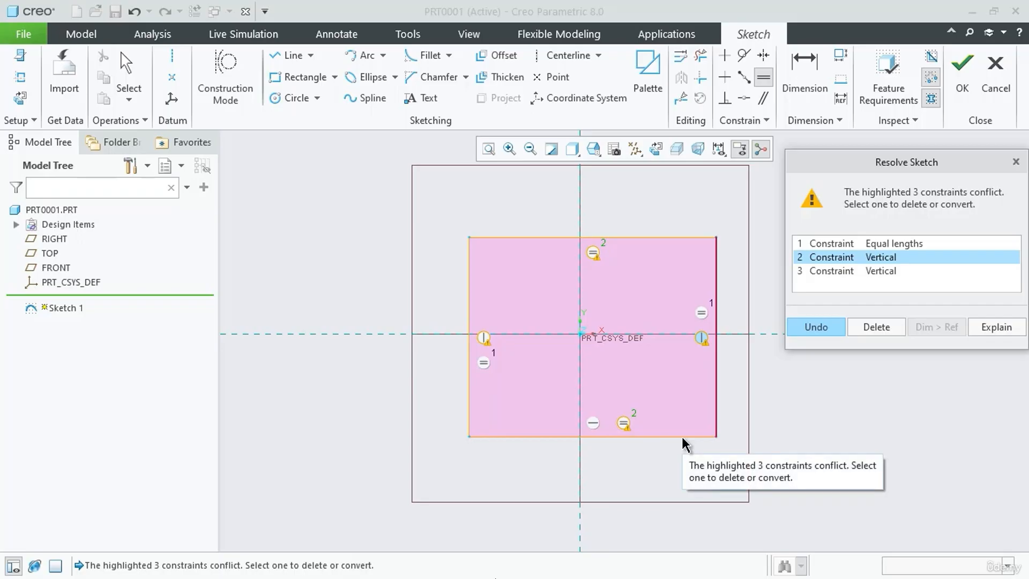
click(852, 271)
click(848, 257)
click(840, 244)
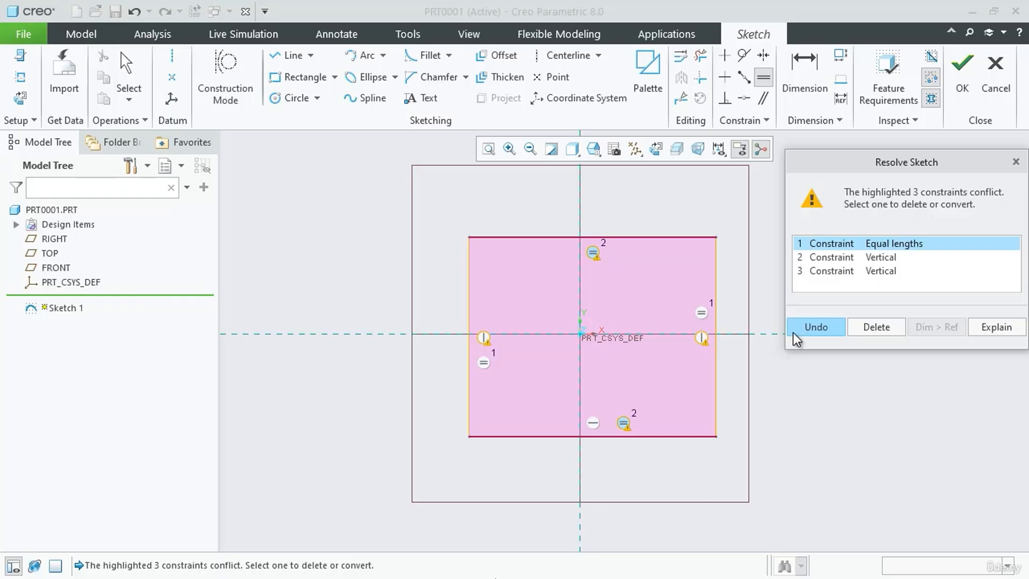
click(823, 332)
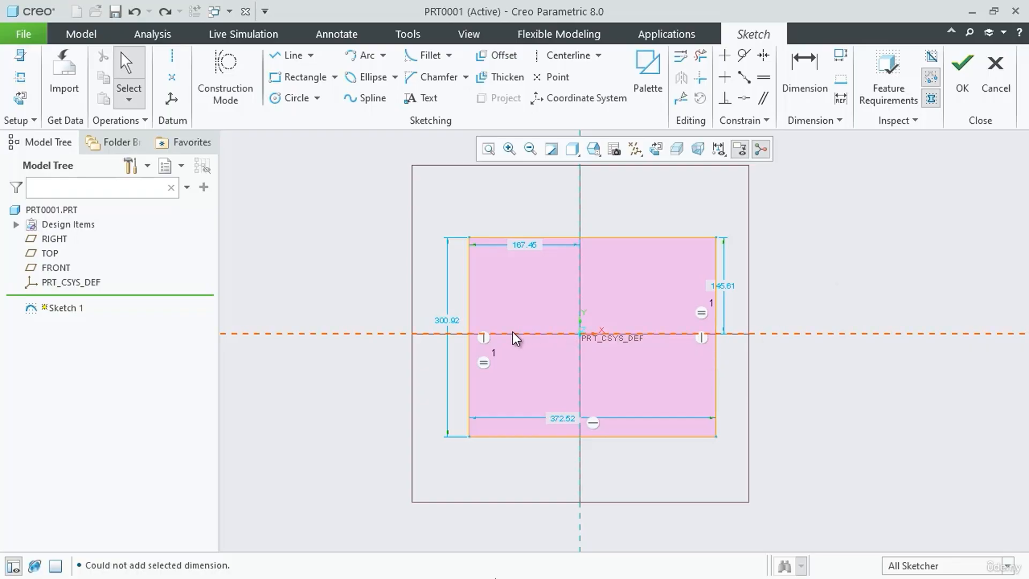
Step: Lock the rectangle's overall height dimension
click(441, 324)
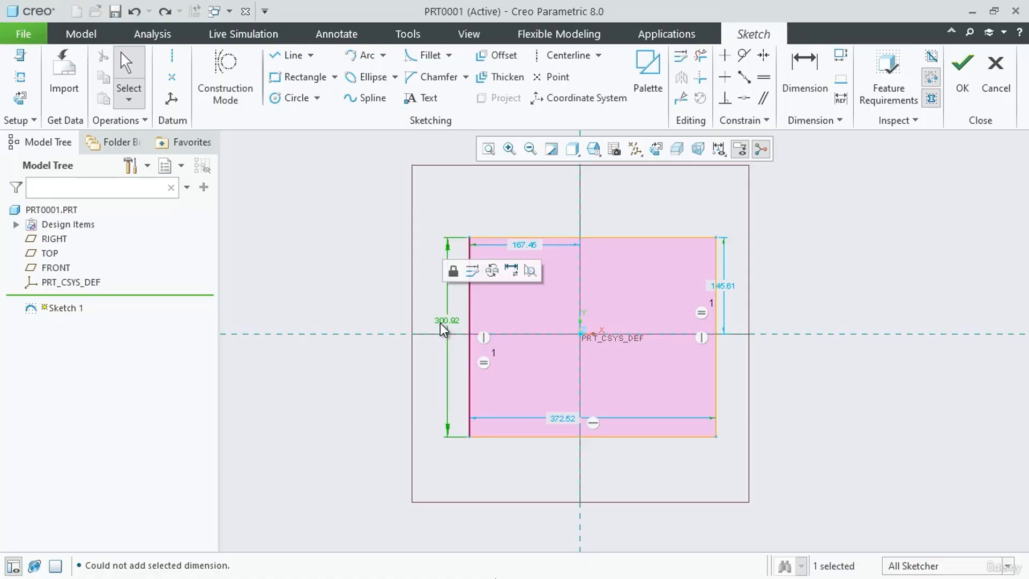
click(453, 271)
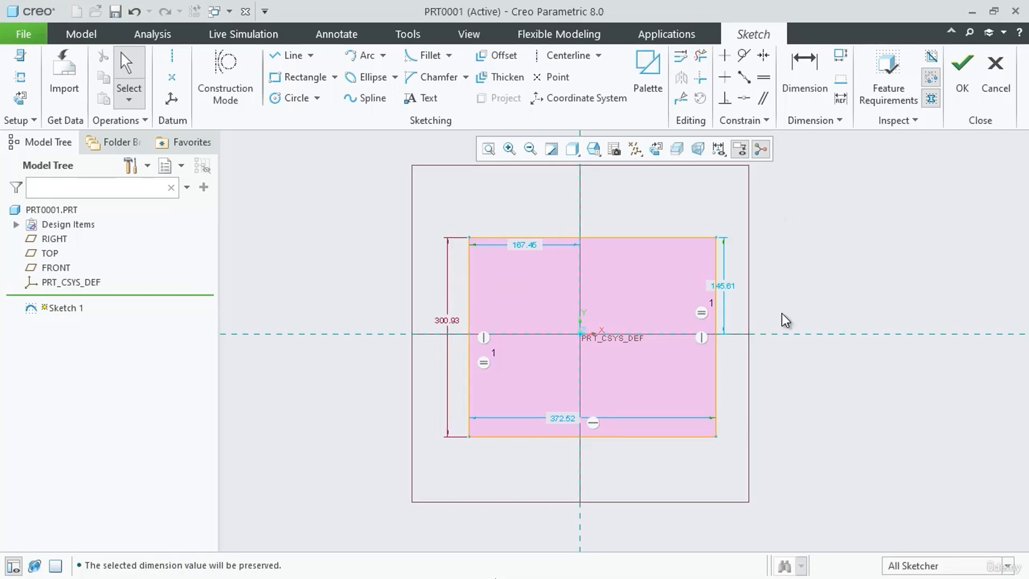
Step: Add a vertical length dimension to the rectangle's right edge, outside the profile
click(805, 61)
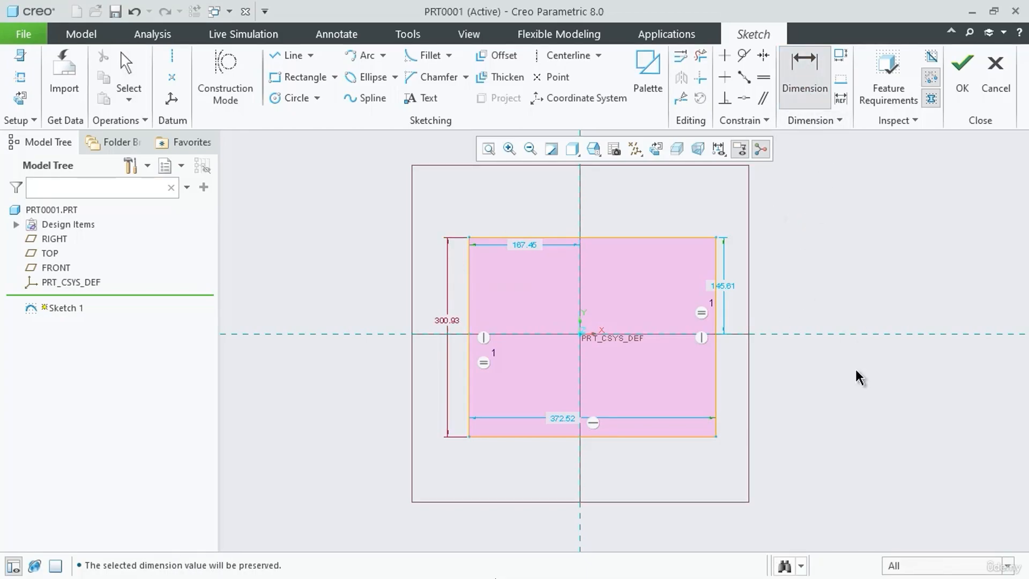
click(715, 375)
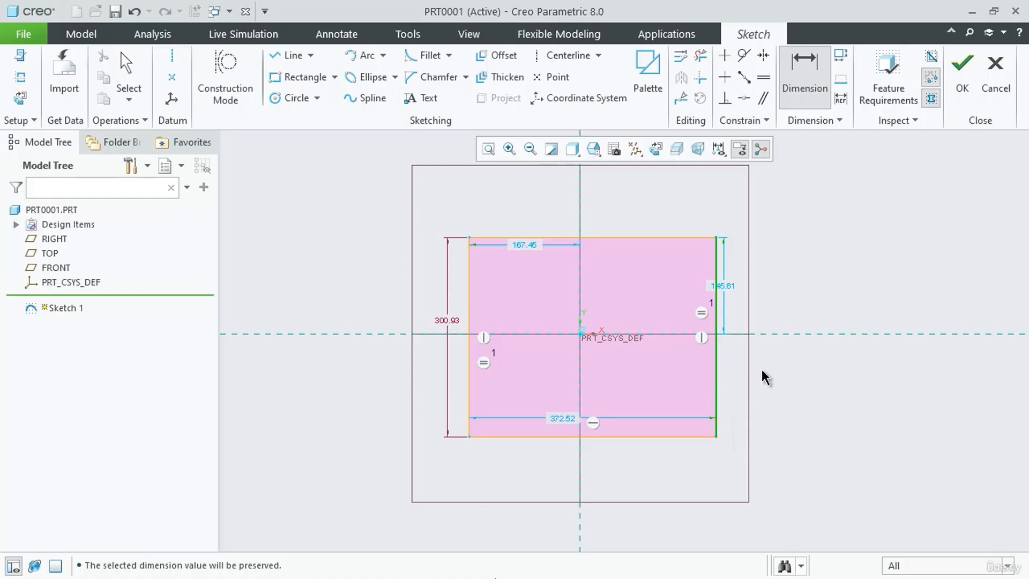
middle_click(770, 350)
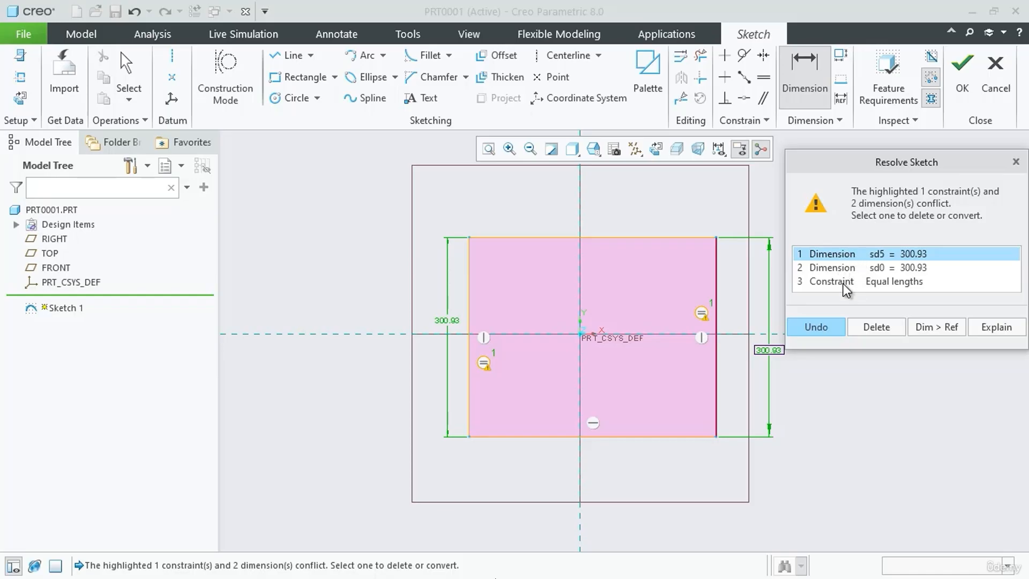
Step: Resolve the dimension conflict by deleting the Equal lengths constraint, and set the right edge's new length dimension to 200
key(Down)
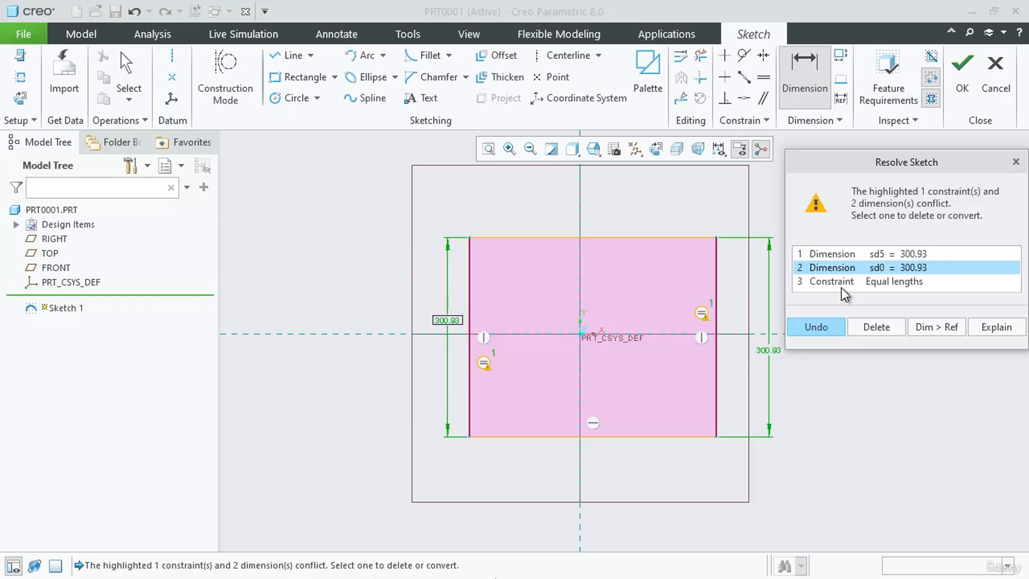
click(842, 255)
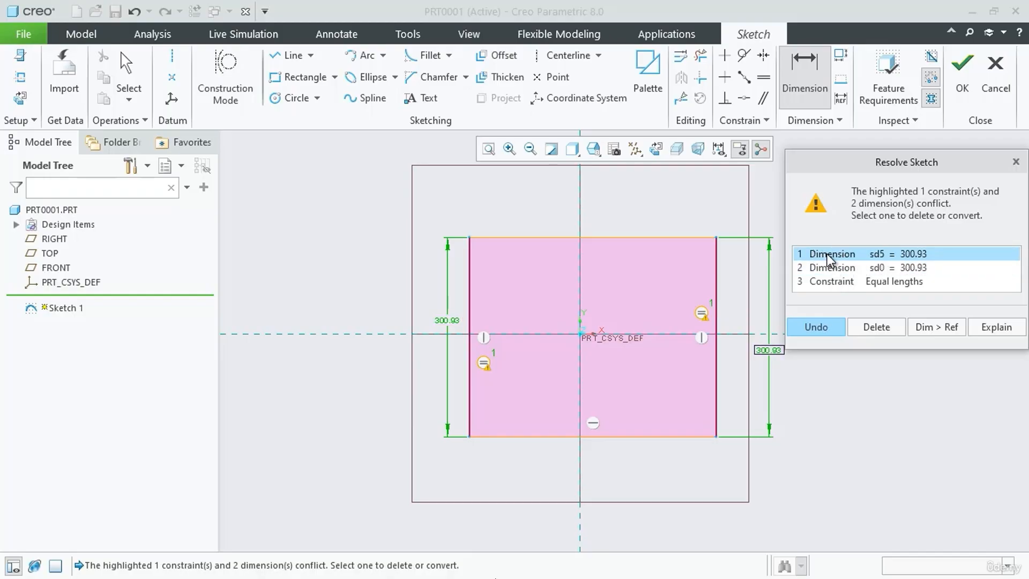
click(825, 268)
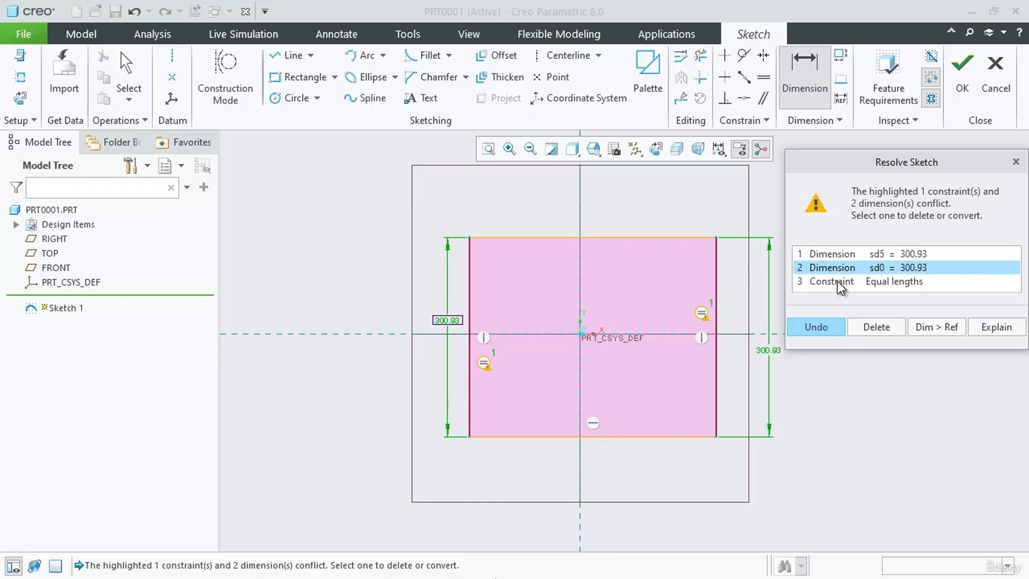
click(841, 283)
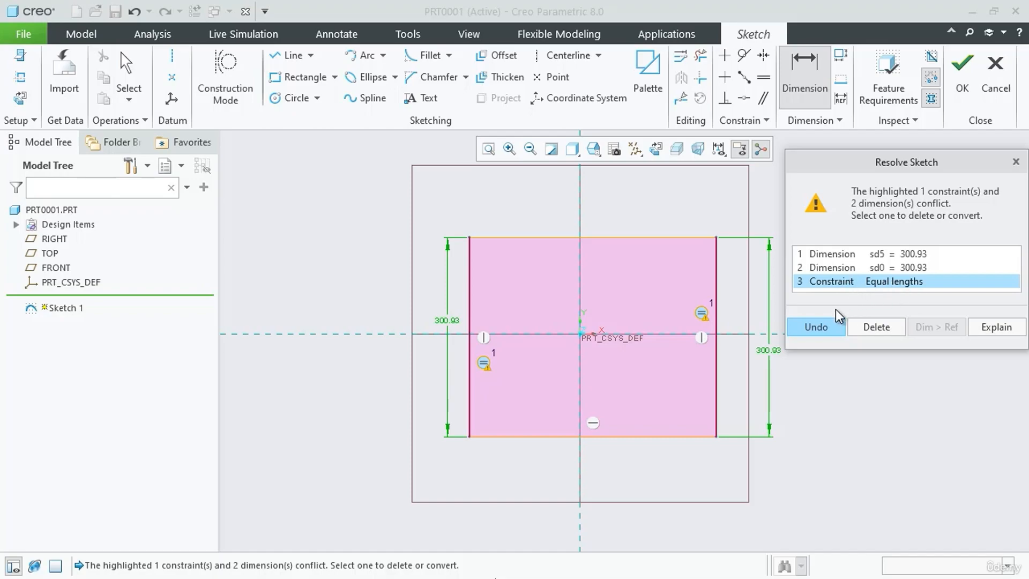
click(872, 328)
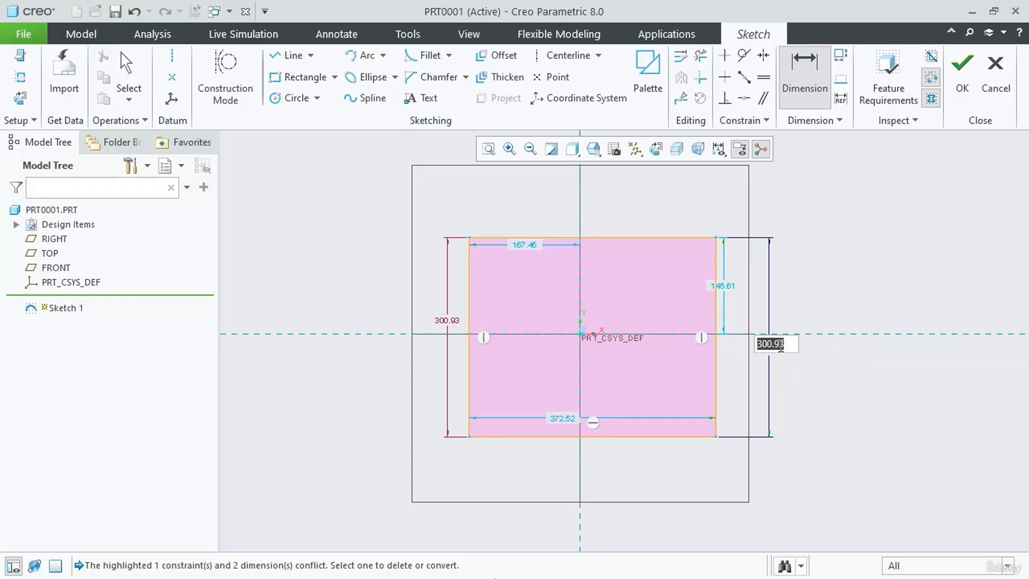
text(200)
key(Return)
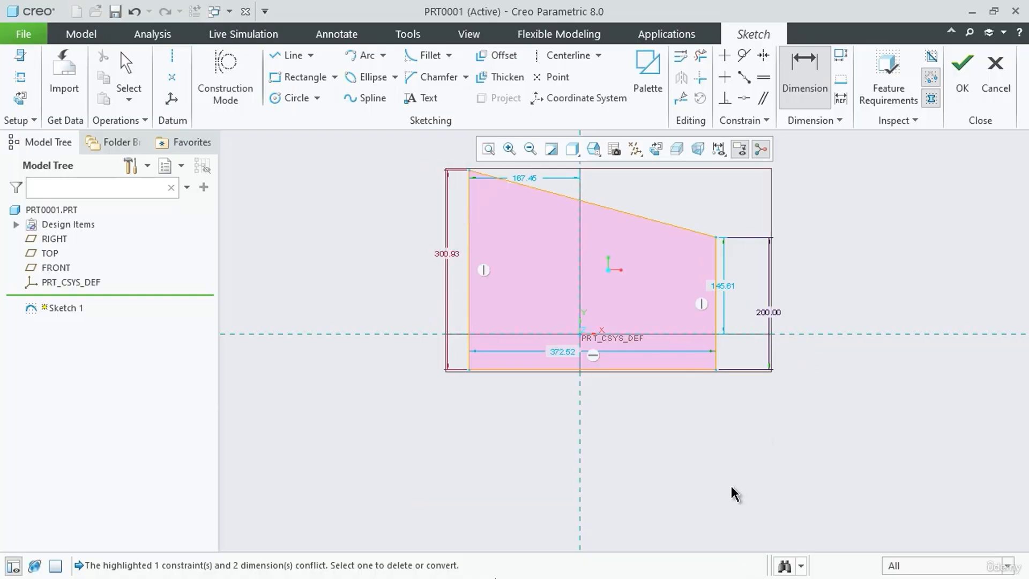